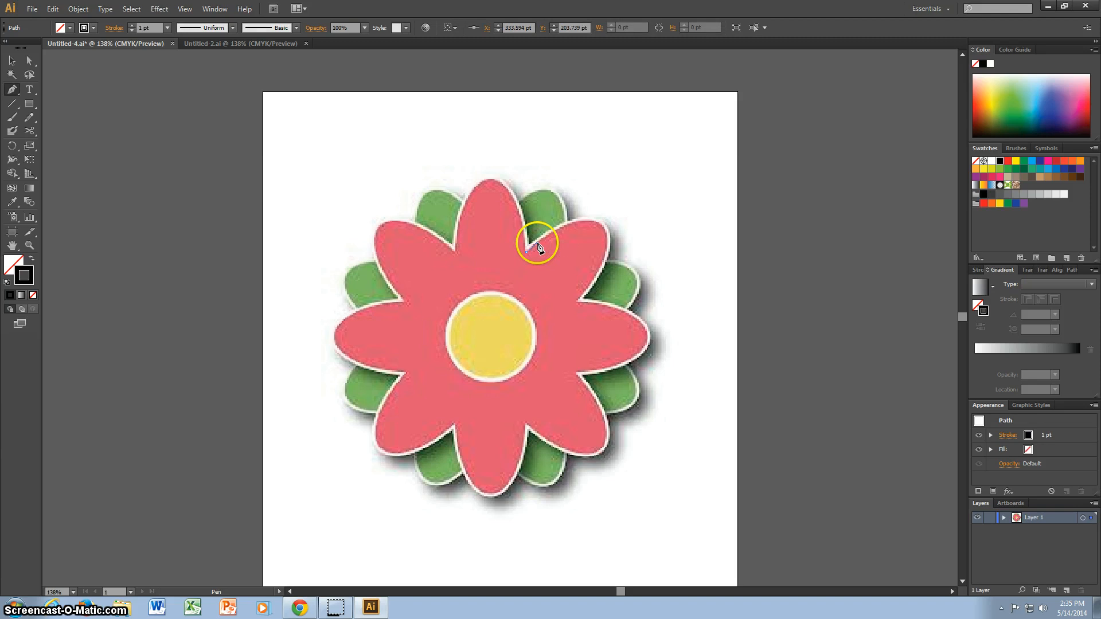
# Trace the upper-right pink petal with the Pen tool, from the notch beside the top petal to the notch above the right petal.
pyautogui.click(528, 250)
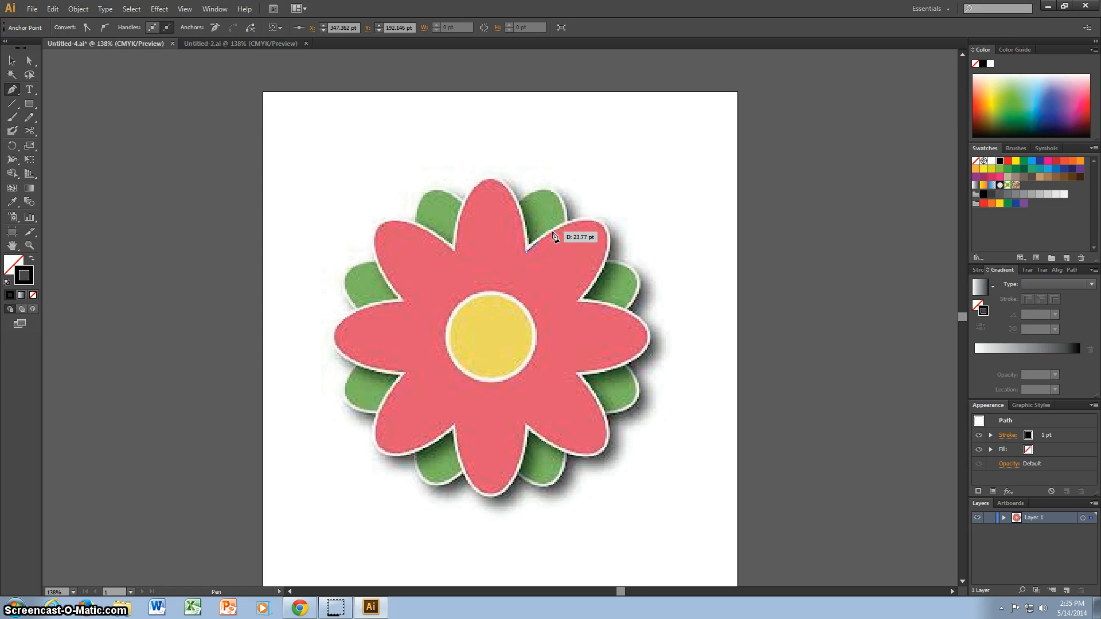
pyautogui.moveTo(556, 232); pyautogui.dragTo(595, 227)
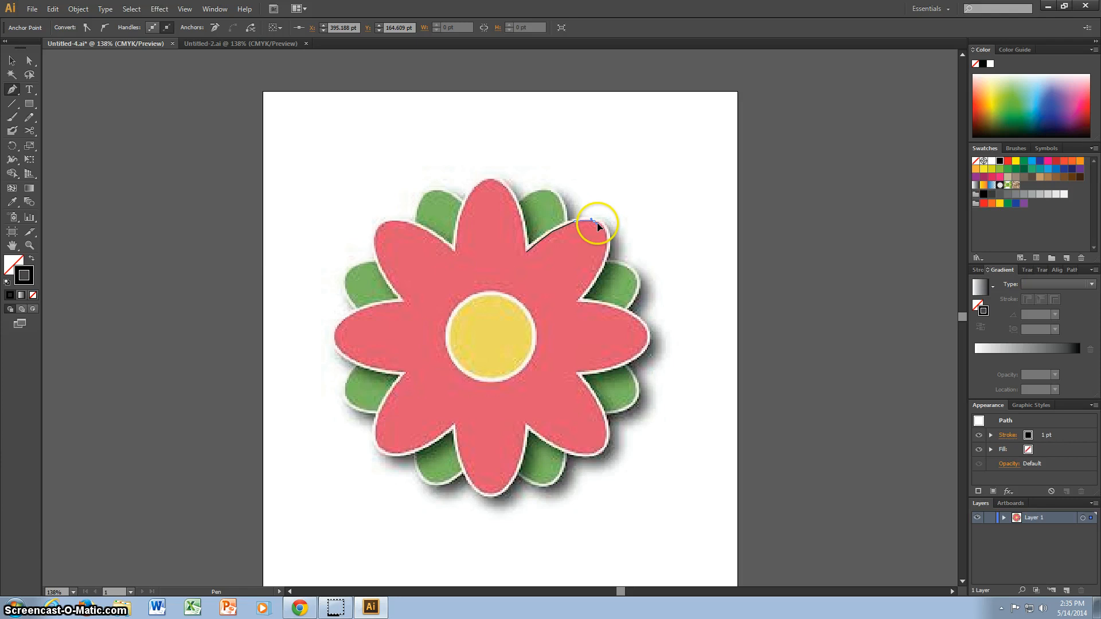
pyautogui.moveTo(596, 224); pyautogui.dragTo(608, 253)
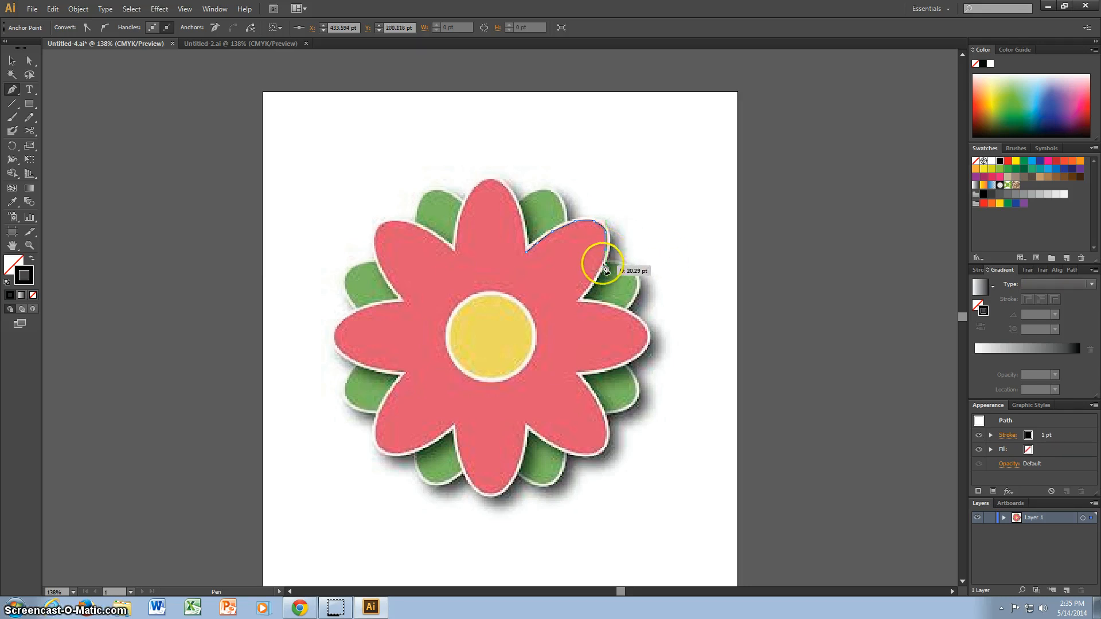
pyautogui.click(602, 264)
pyautogui.click(590, 284)
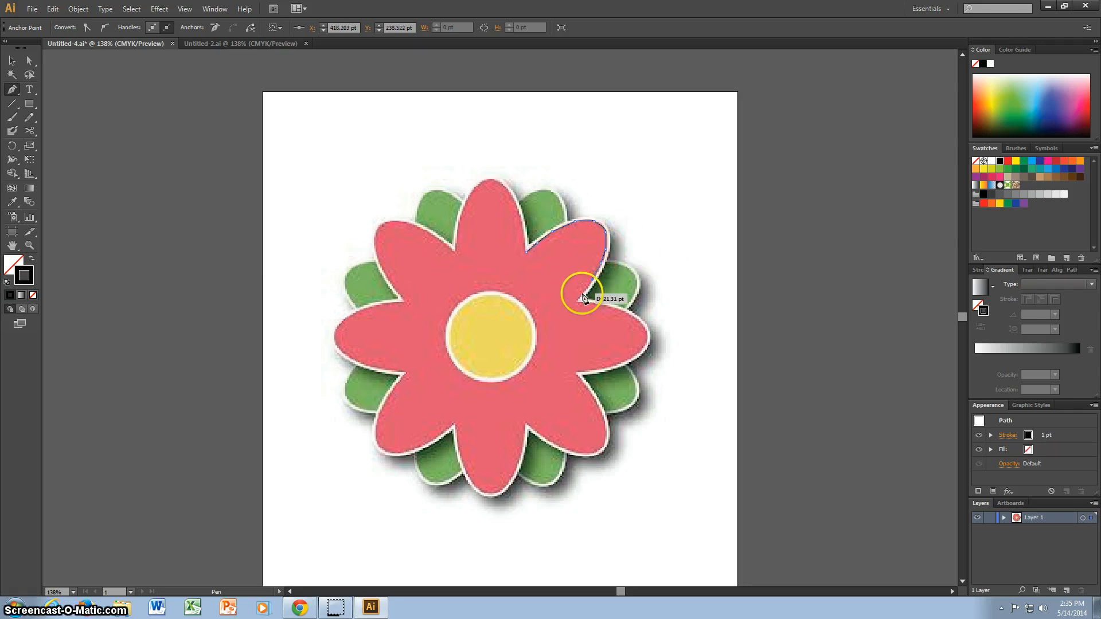
pyautogui.click(583, 295)
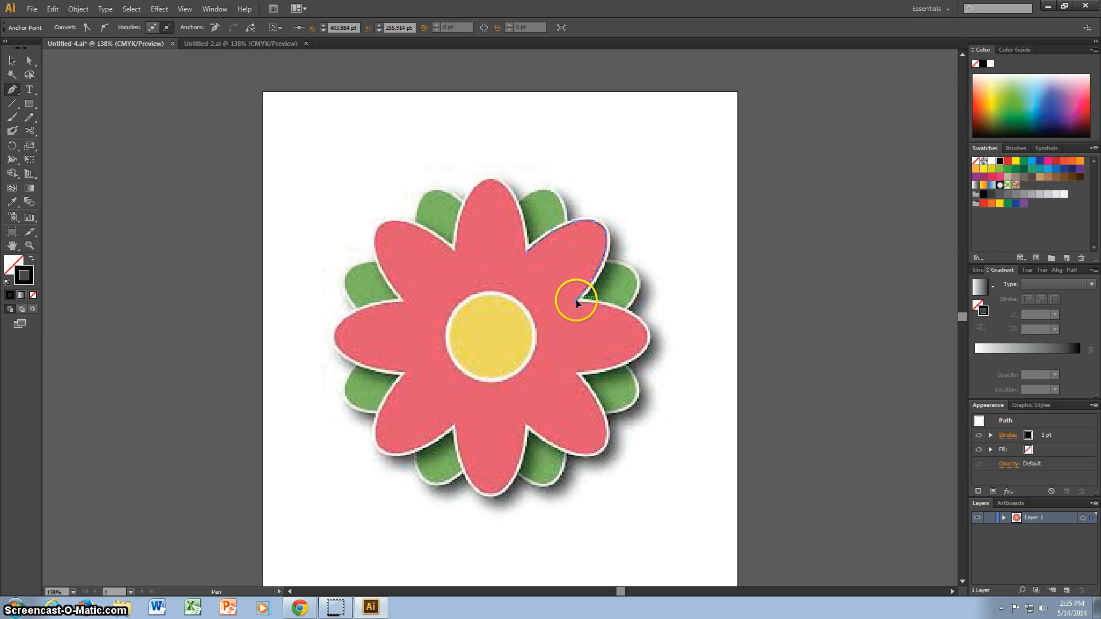
pyautogui.click(581, 303)
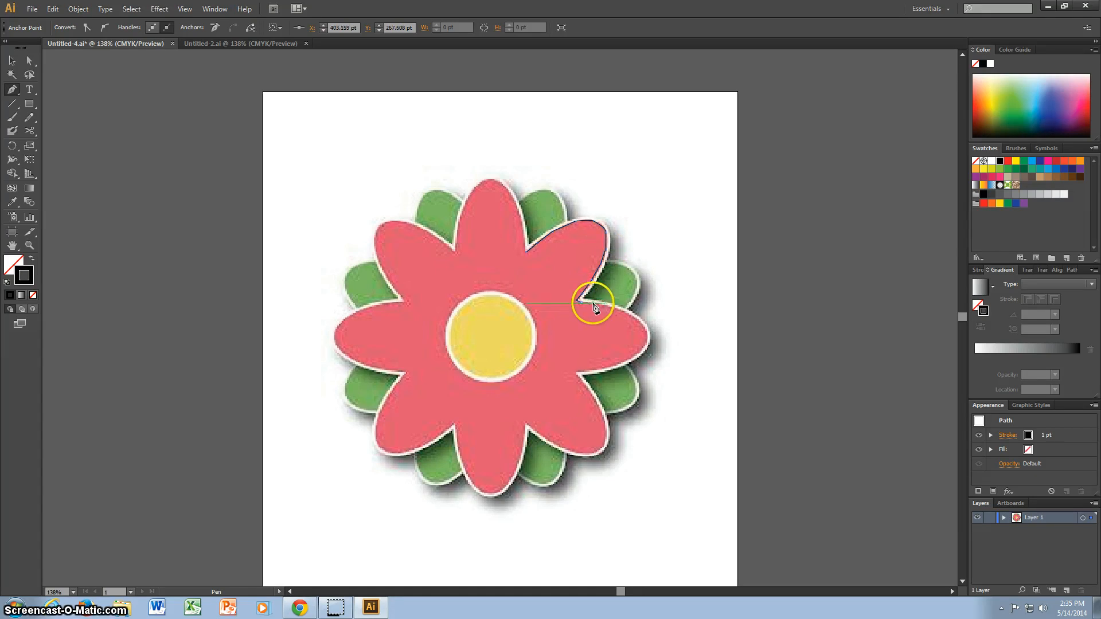
# Continue the pen path around the right petal and along the lower-right petal's edge.
pyautogui.click(594, 304)
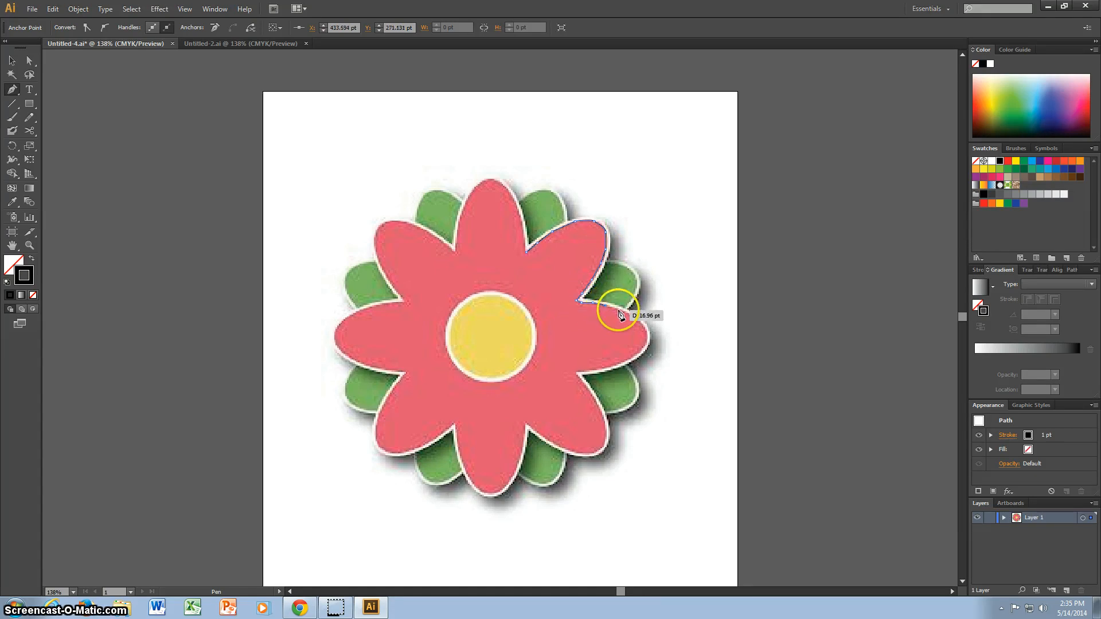
pyautogui.click(622, 313)
pyautogui.click(644, 325)
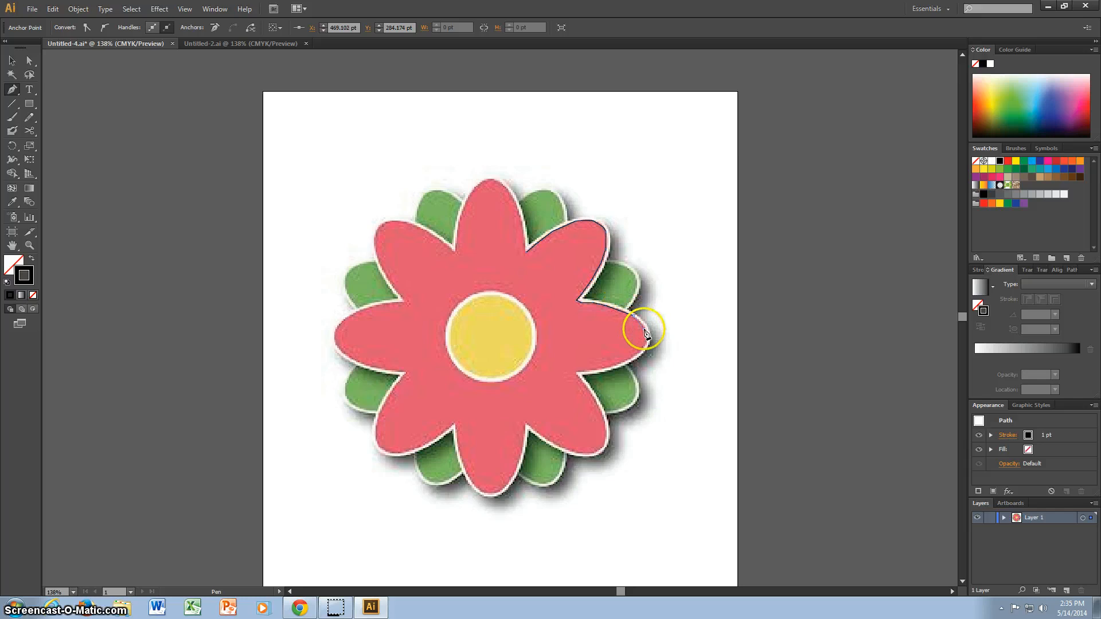
pyautogui.moveTo(645, 346)
pyautogui.mouseDown()
pyautogui.moveTo(596, 376)
pyautogui.moveTo(574, 374)
pyautogui.moveTo(607, 439)
pyautogui.moveTo(570, 455)
pyautogui.moveTo(526, 429)
pyautogui.mouseUp()
pyautogui.click(577, 374)
pyautogui.click(586, 388)
pyautogui.click(595, 452)
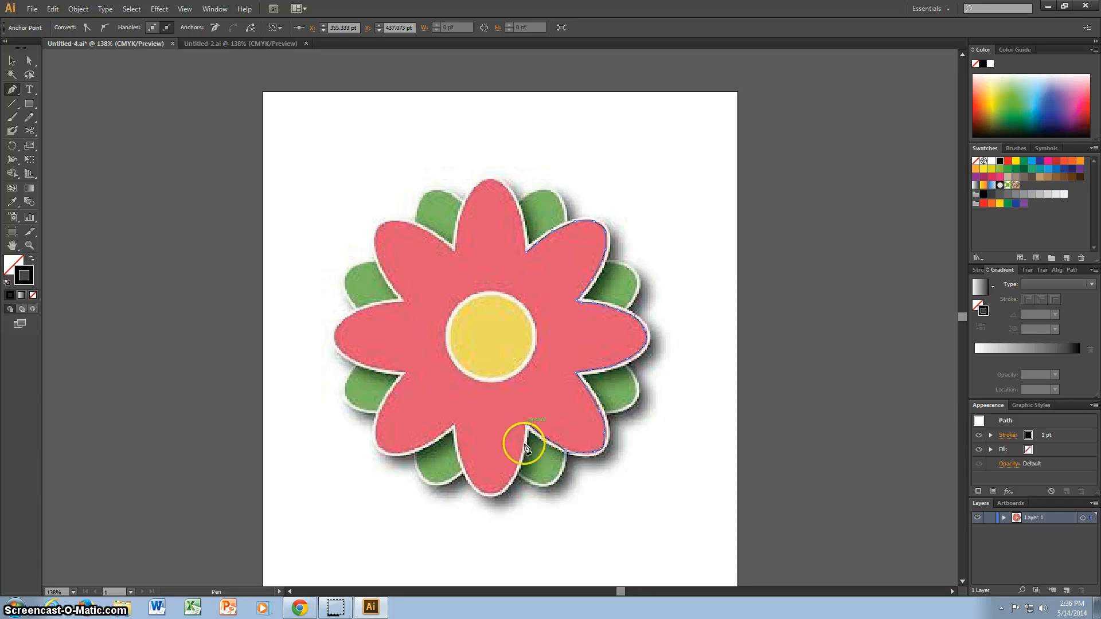
# Extend the pen path around the bottom petal to the notch it shares with the lower-left petal.
pyautogui.click(524, 445)
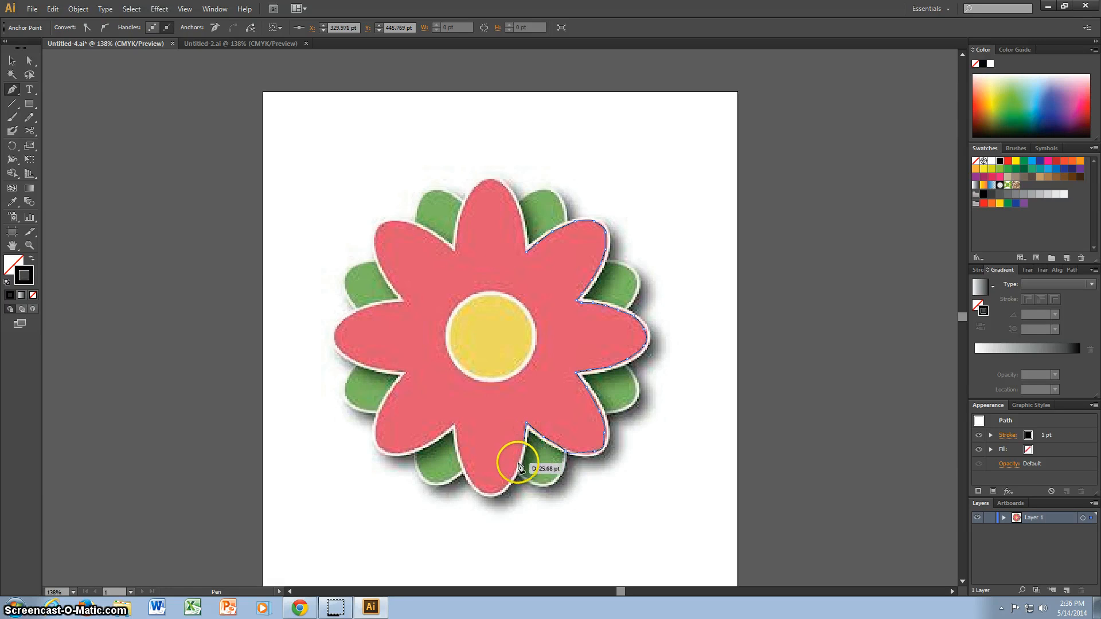
pyautogui.click(518, 462)
pyautogui.click(509, 481)
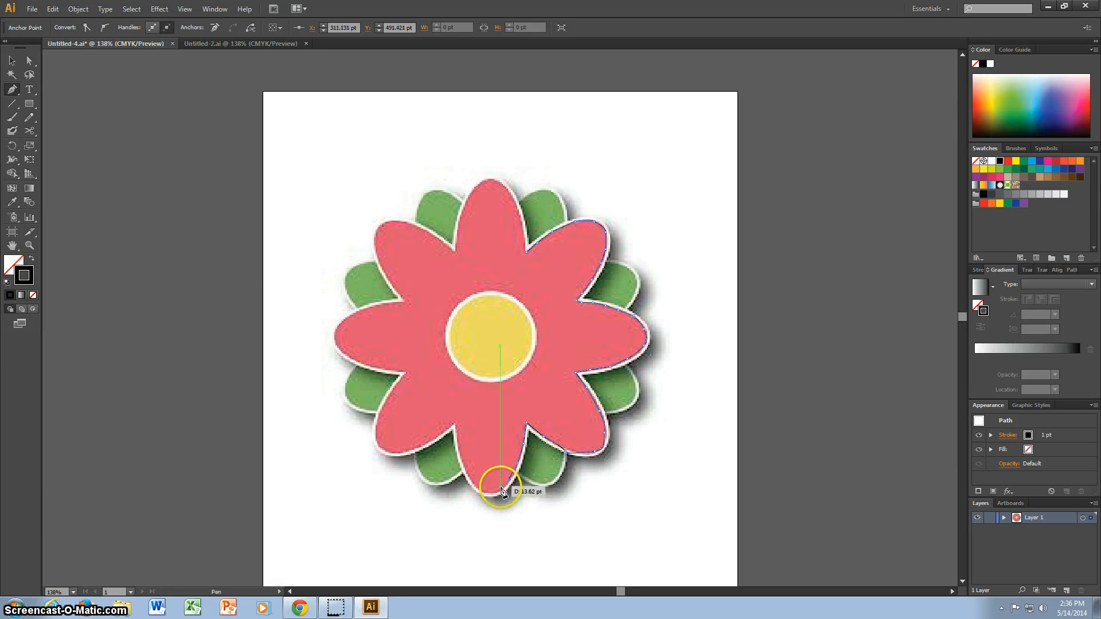
pyautogui.click(500, 492)
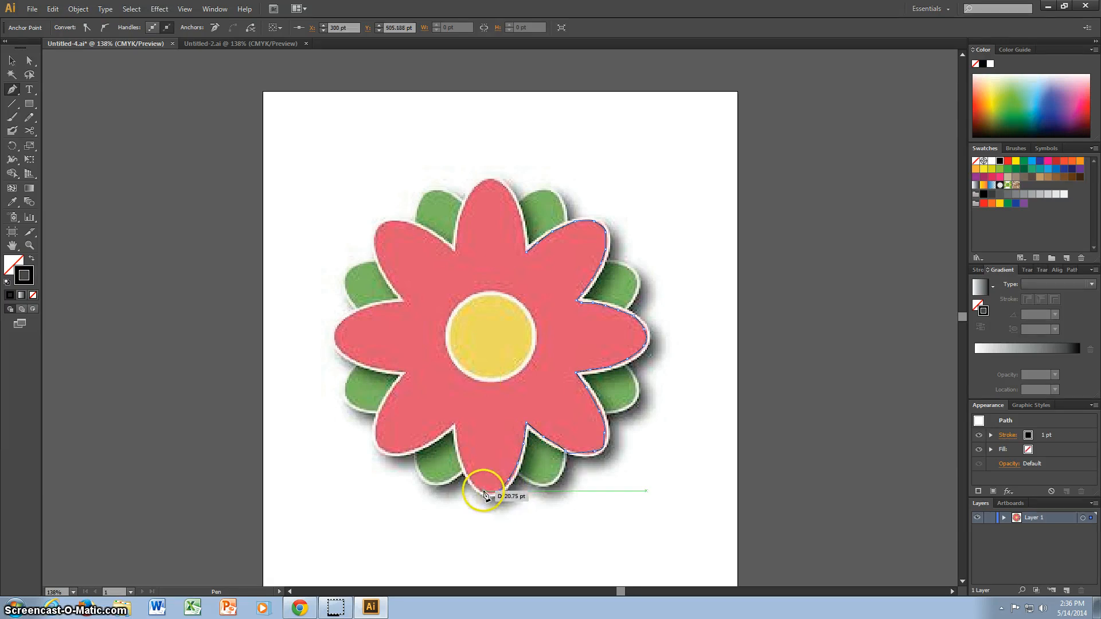
pyautogui.moveTo(482, 493); pyautogui.dragTo(473, 487)
pyautogui.click(469, 478)
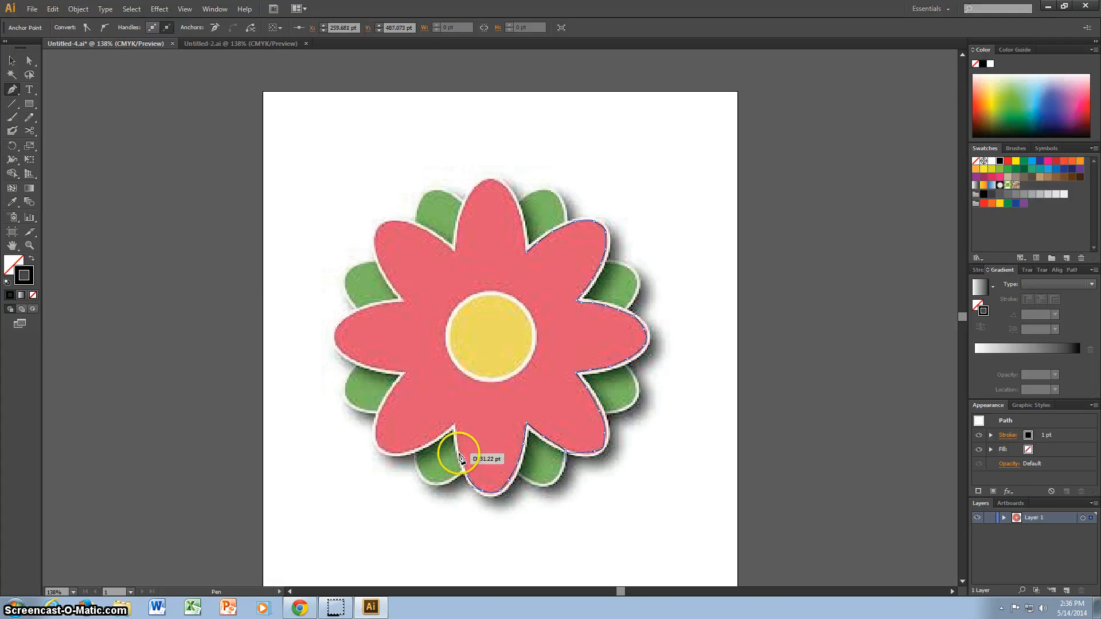
pyautogui.click(456, 428)
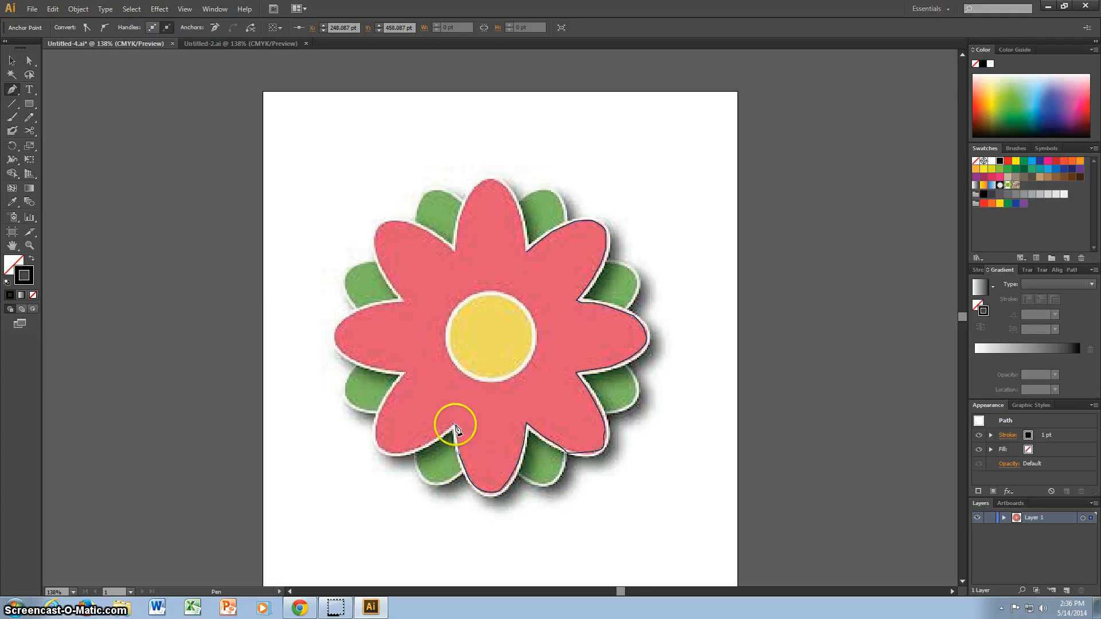
pyautogui.click(456, 427)
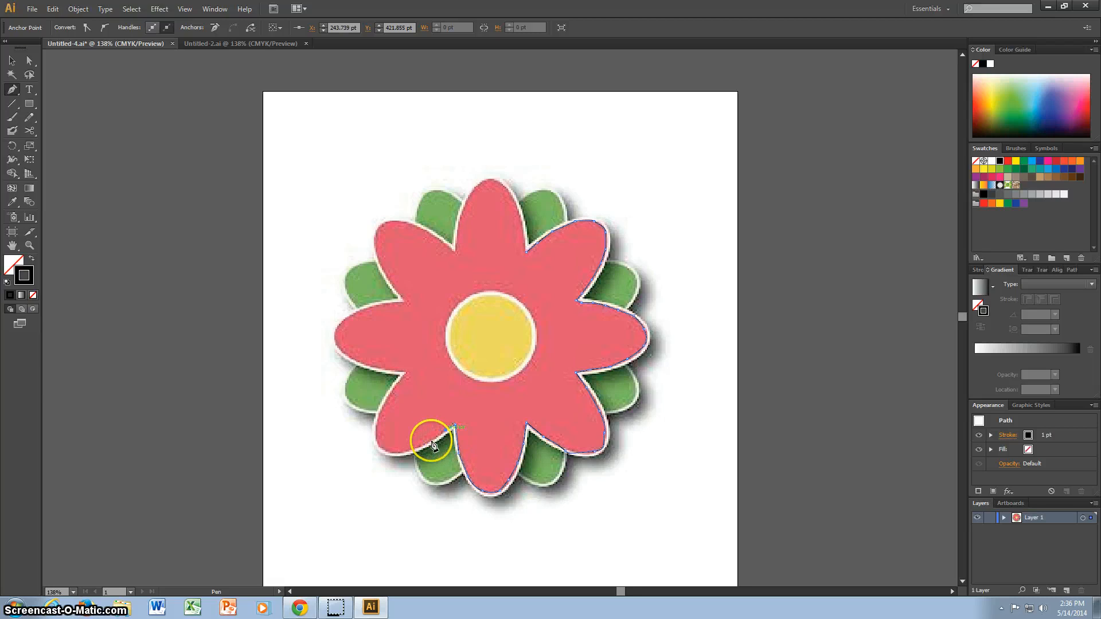
# Continue the pen path around the lower-left and left petals to the notch below the upper-left petal.
pyautogui.click(414, 452)
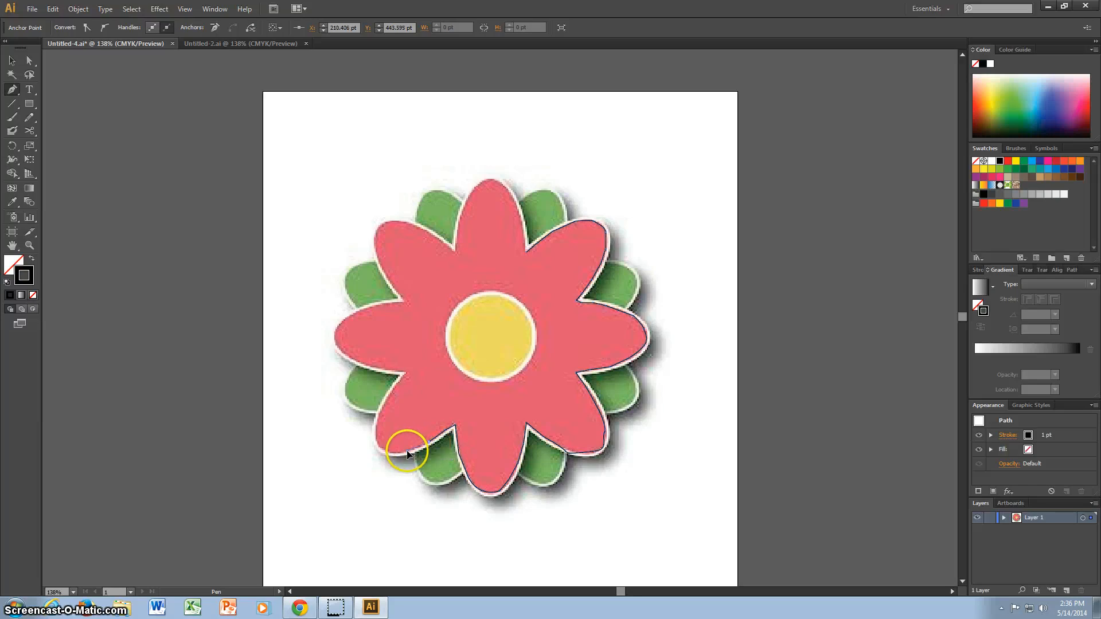
pyautogui.click(385, 452)
pyautogui.moveTo(381, 448); pyautogui.dragTo(341, 356)
pyautogui.click(340, 352)
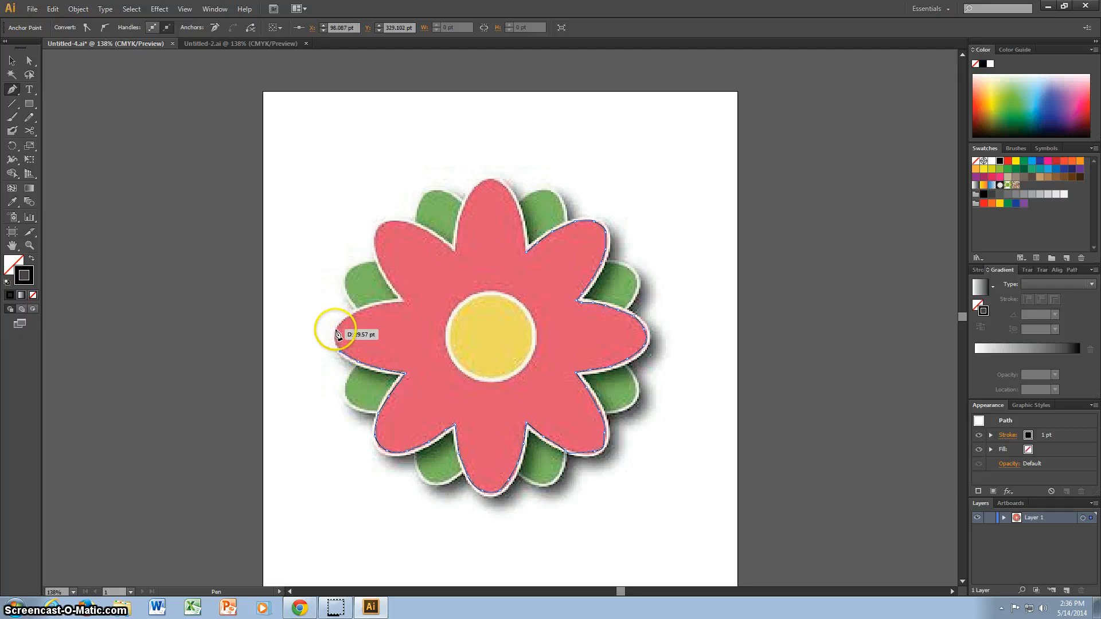
pyautogui.click(336, 329)
pyautogui.moveTo(340, 322); pyautogui.dragTo(368, 307)
pyautogui.click(380, 303)
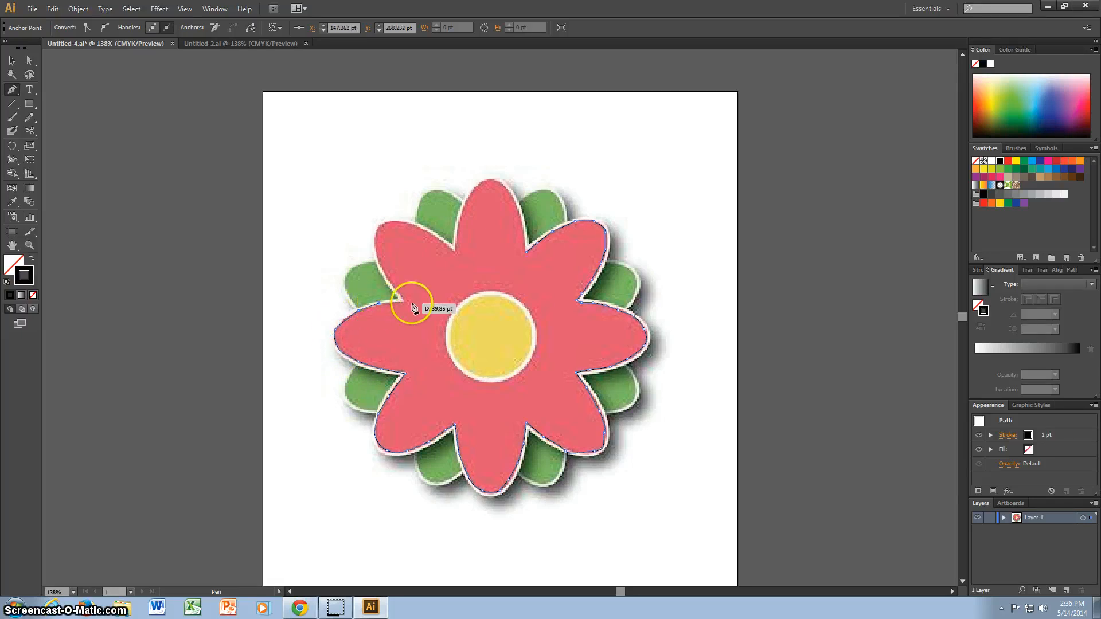
pyautogui.click(404, 302)
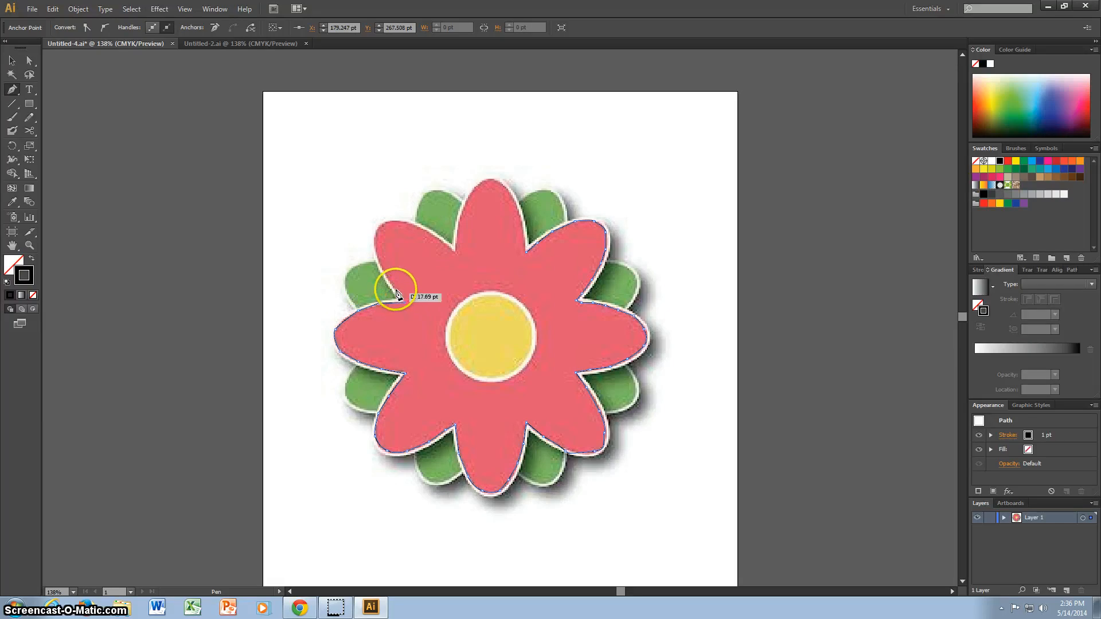
# Trace the upper-left petal with the pen path, around its tip and down toward the notch beside the top petal.
pyautogui.click(393, 285)
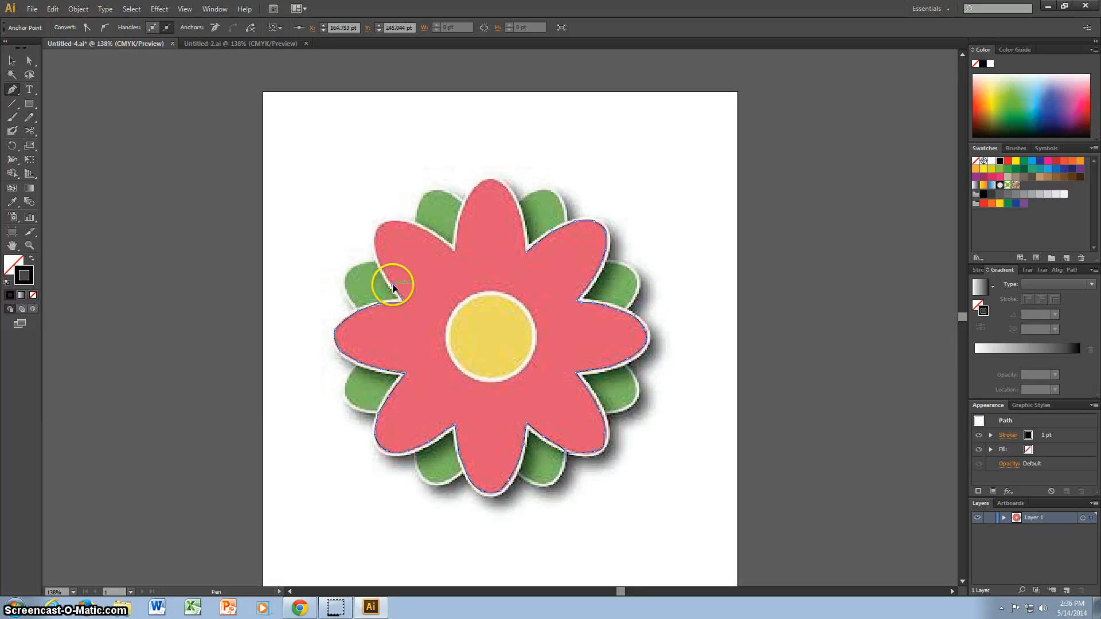
pyautogui.click(378, 258)
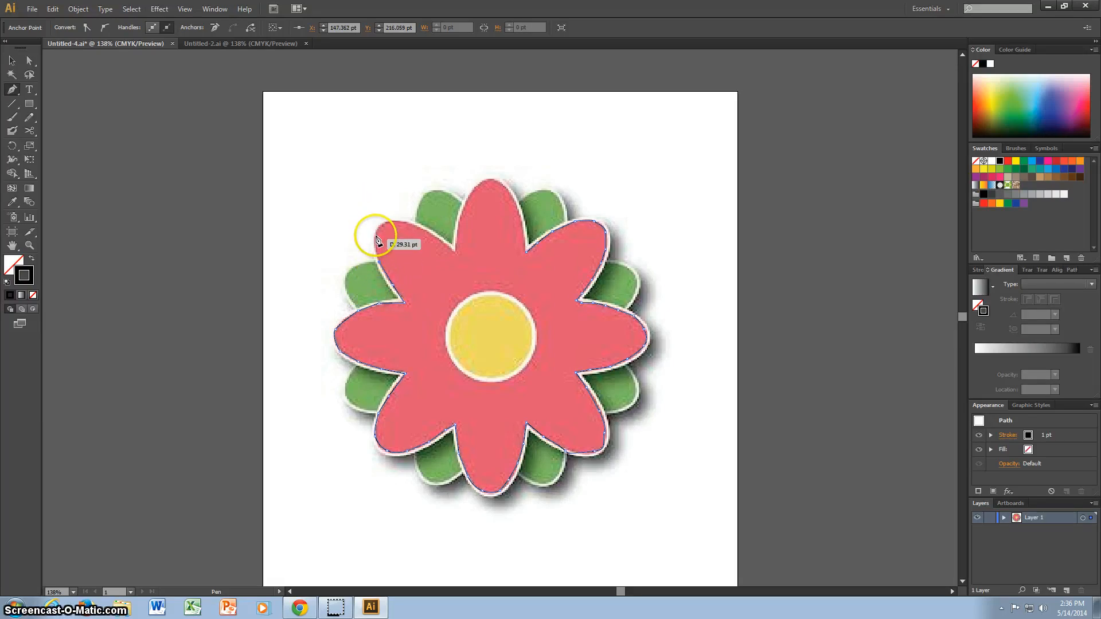
pyautogui.click(376, 234)
pyautogui.moveTo(379, 227); pyautogui.dragTo(399, 220)
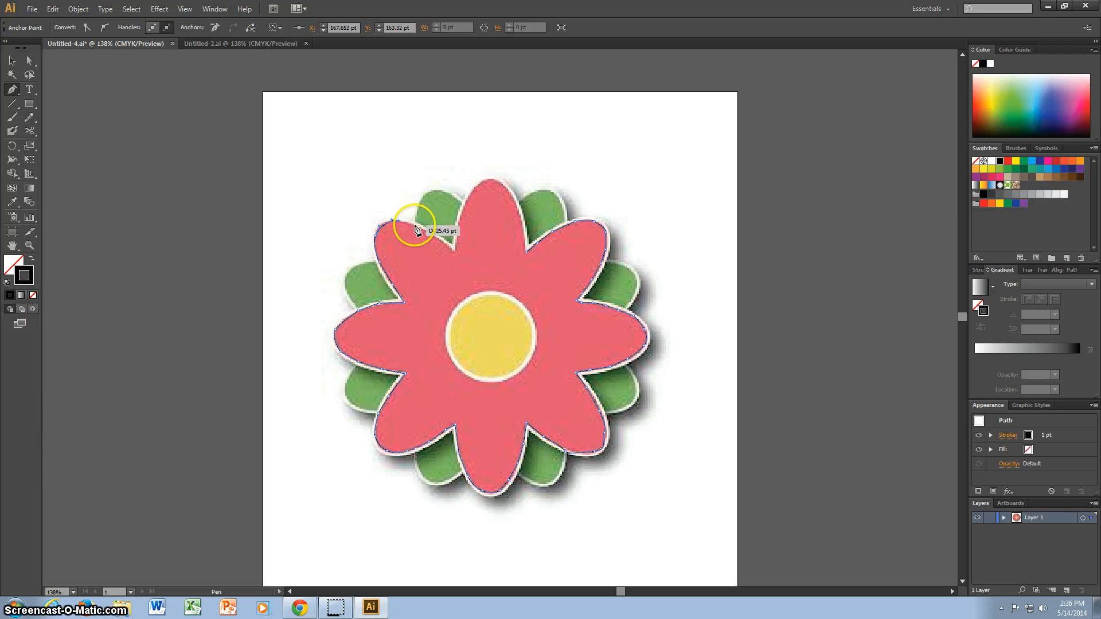
pyautogui.click(415, 226)
pyautogui.click(435, 241)
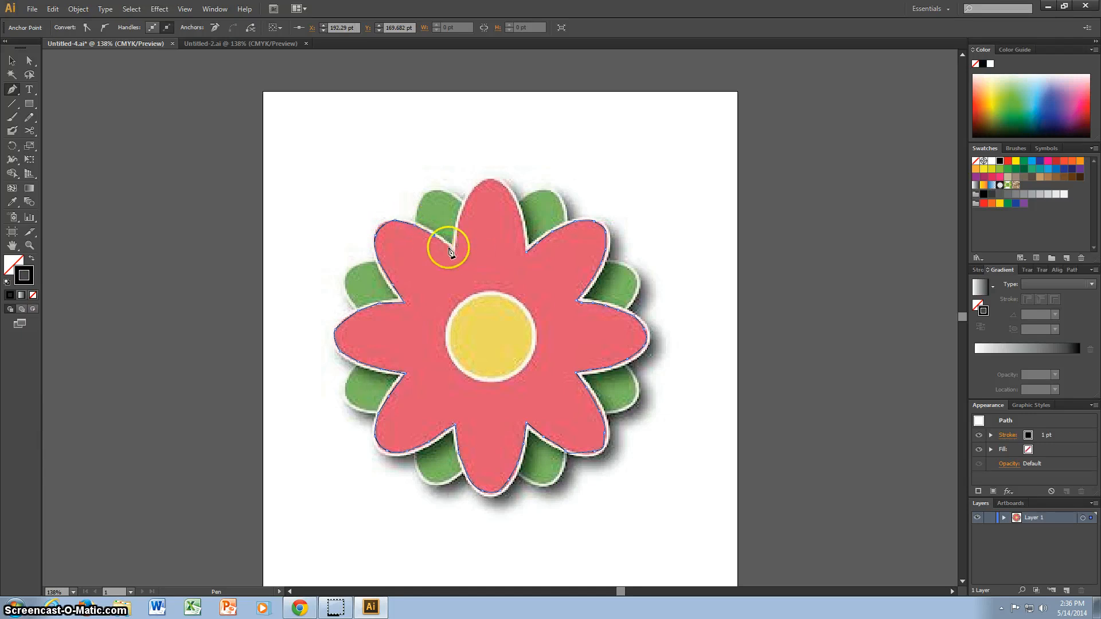
# Trace the top petal back to the path's starting notch, and move the finished flower outline off the image, past the artboard's left edge.
pyautogui.click(456, 233)
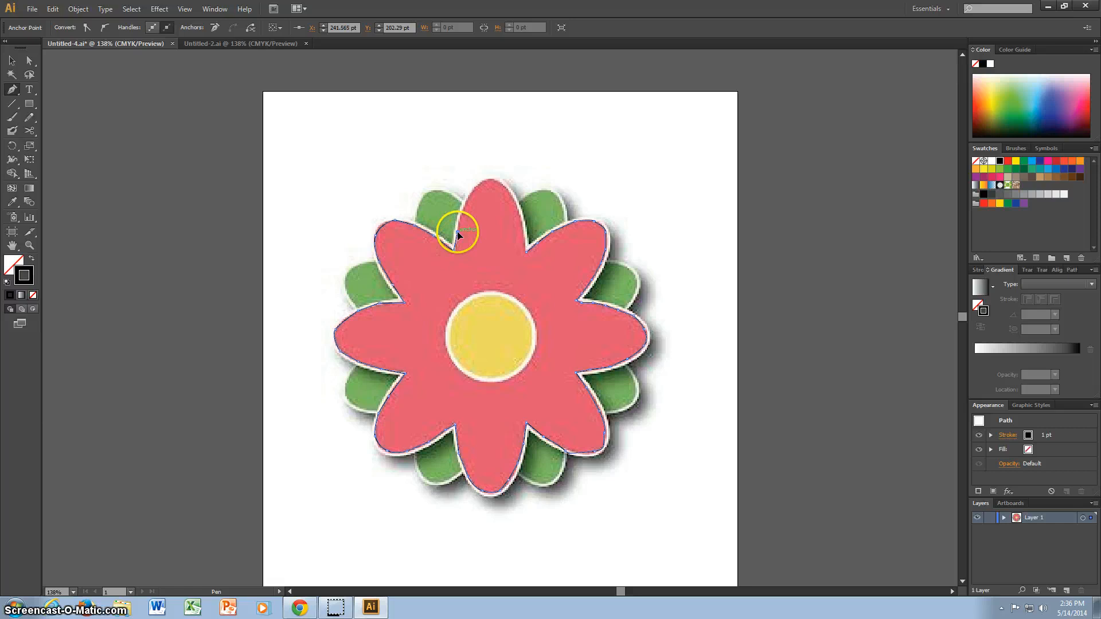
pyautogui.click(465, 212)
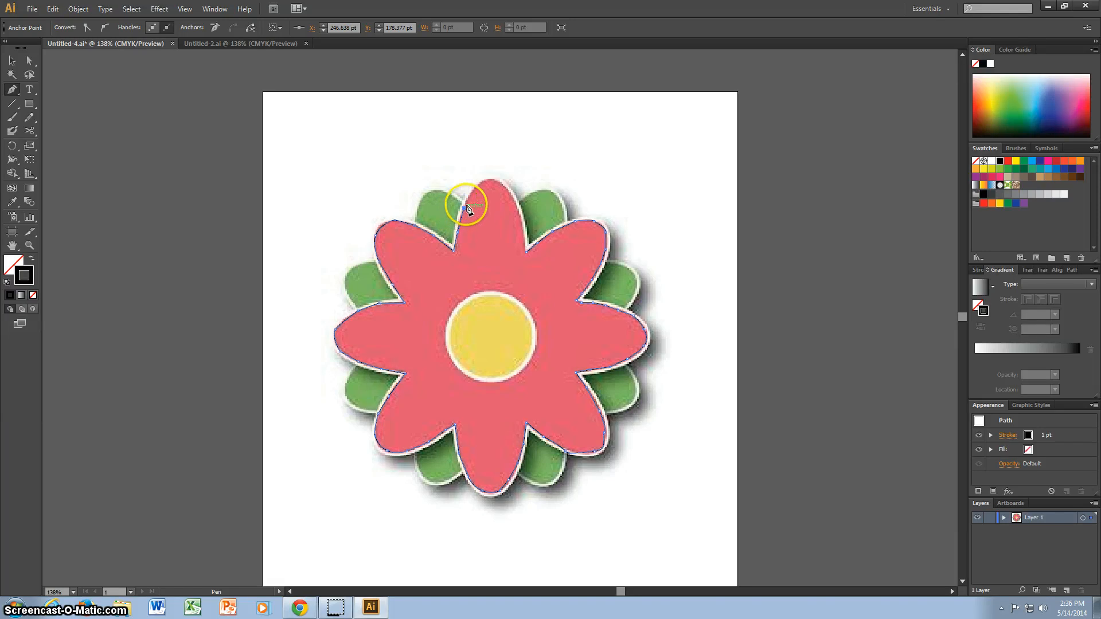
pyautogui.click(488, 182)
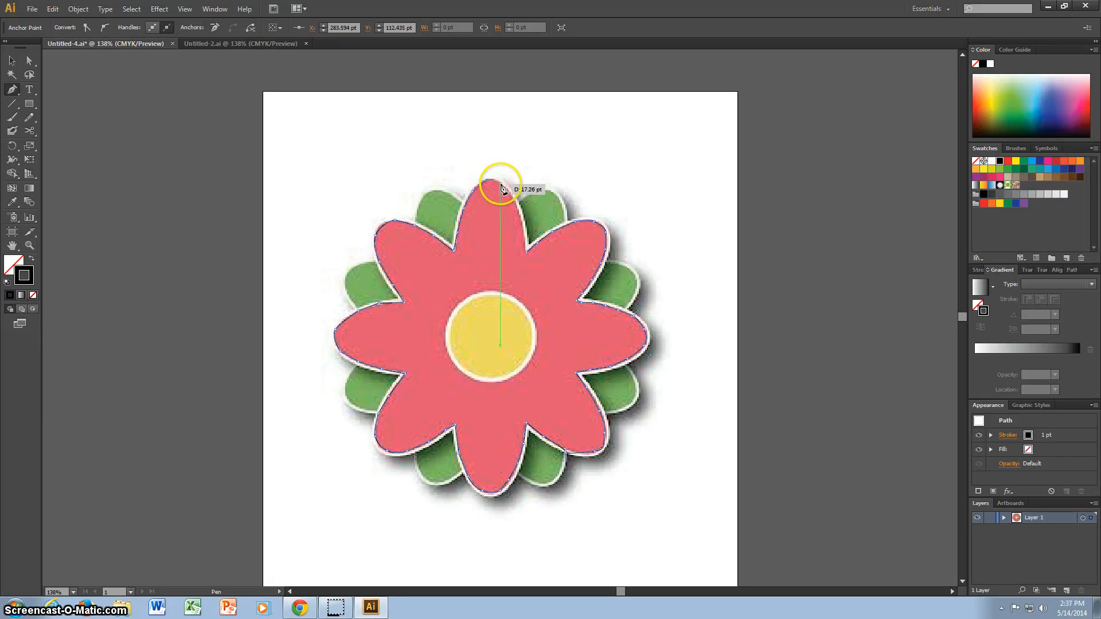
pyautogui.click(502, 185)
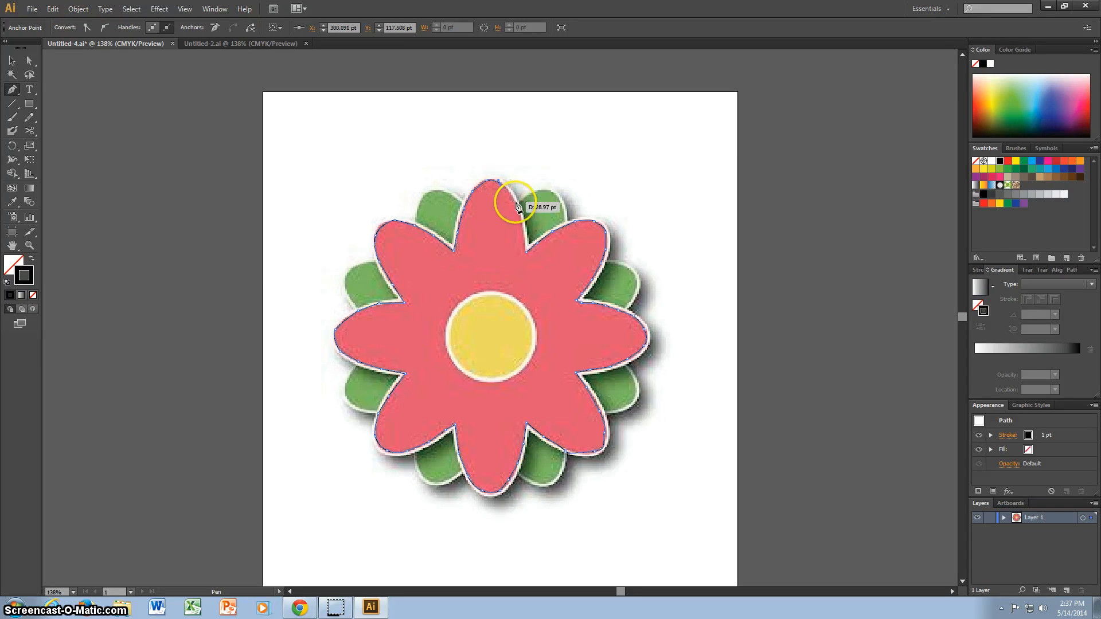
pyautogui.moveTo(515, 208); pyautogui.dragTo(522, 226)
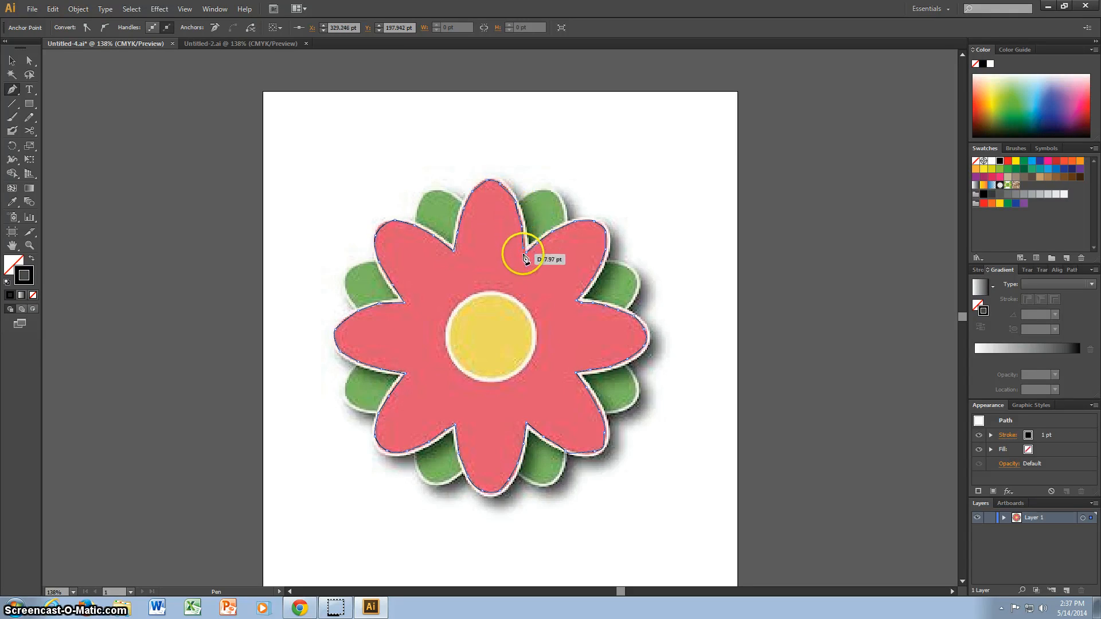
pyautogui.click(523, 254)
pyautogui.click(12, 60)
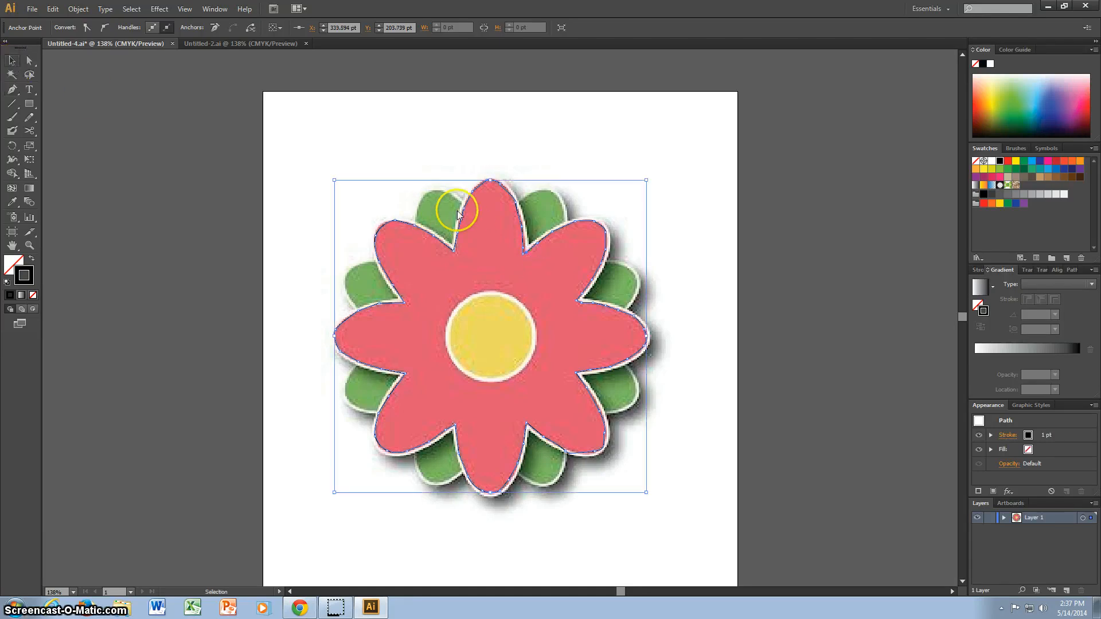
pyautogui.moveTo(462, 212)
pyautogui.mouseDown()
pyautogui.moveTo(396, 222)
pyautogui.moveTo(132, 158)
pyautogui.mouseUp()
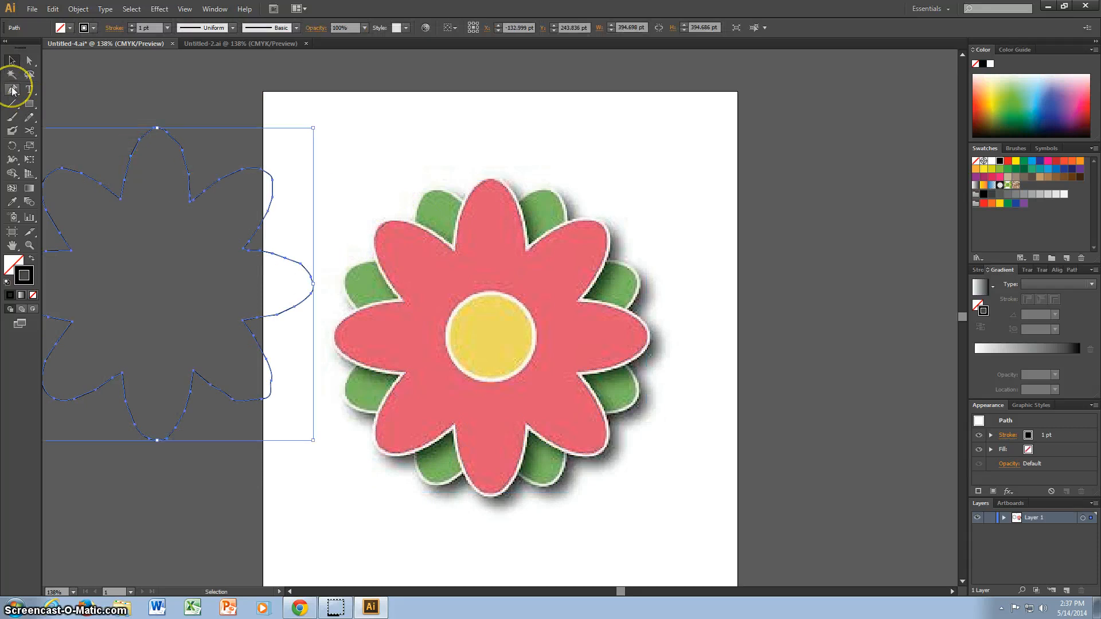
# Trace the green leaf between the top and upper-right petals with the Pen tool as a closed outline.
pyautogui.click(12, 90)
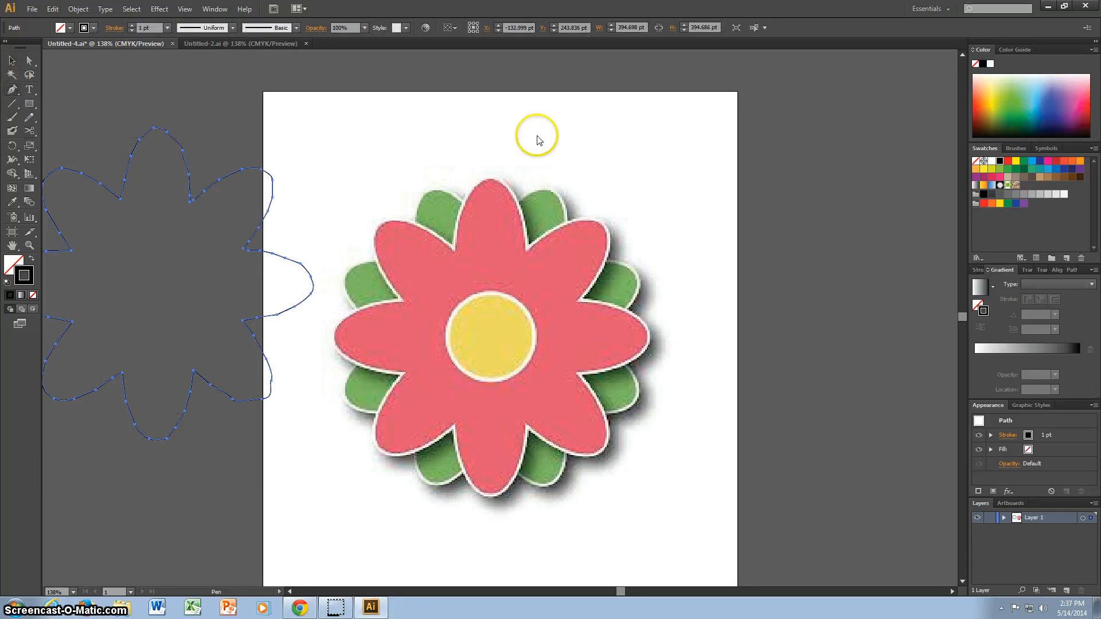
pyautogui.moveTo(519, 199); pyautogui.dragTo(535, 198)
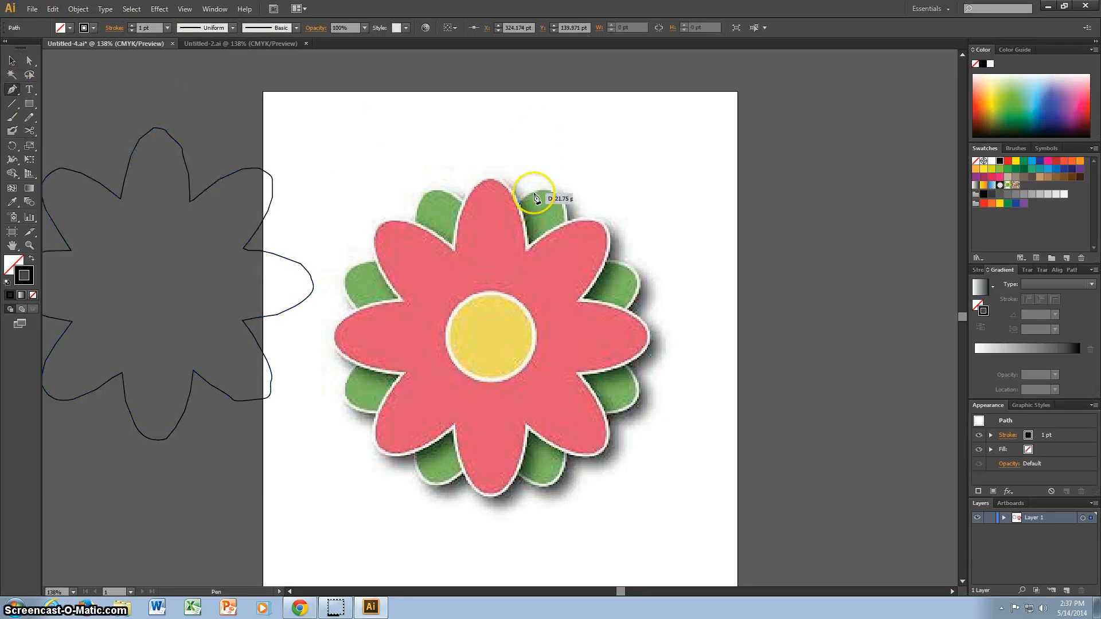
pyautogui.click(534, 192)
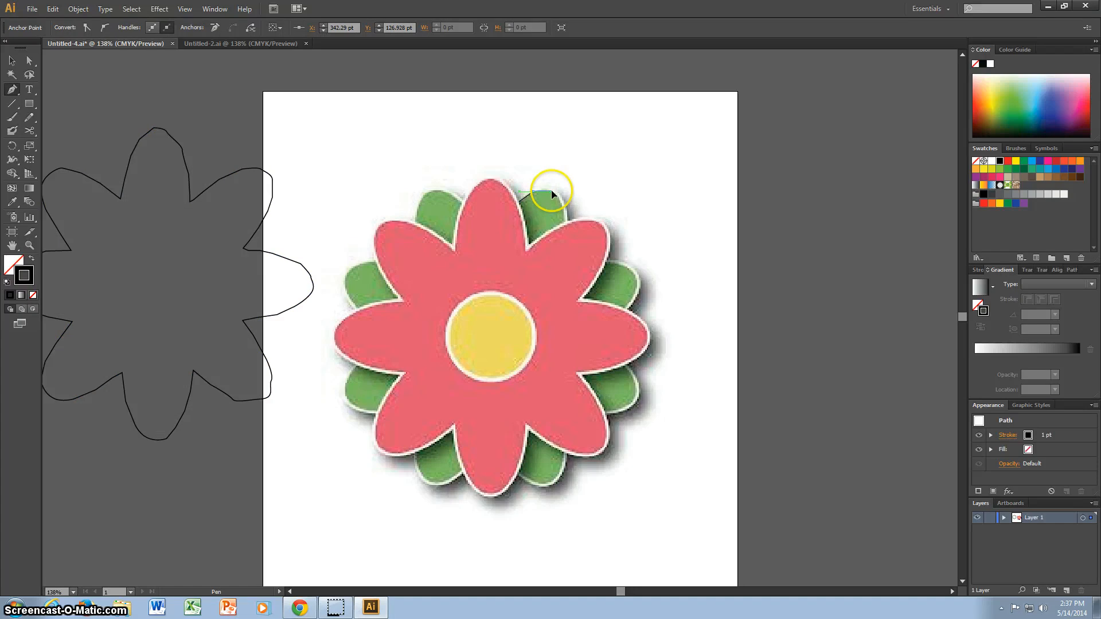
pyautogui.click(562, 206)
pyautogui.click(565, 221)
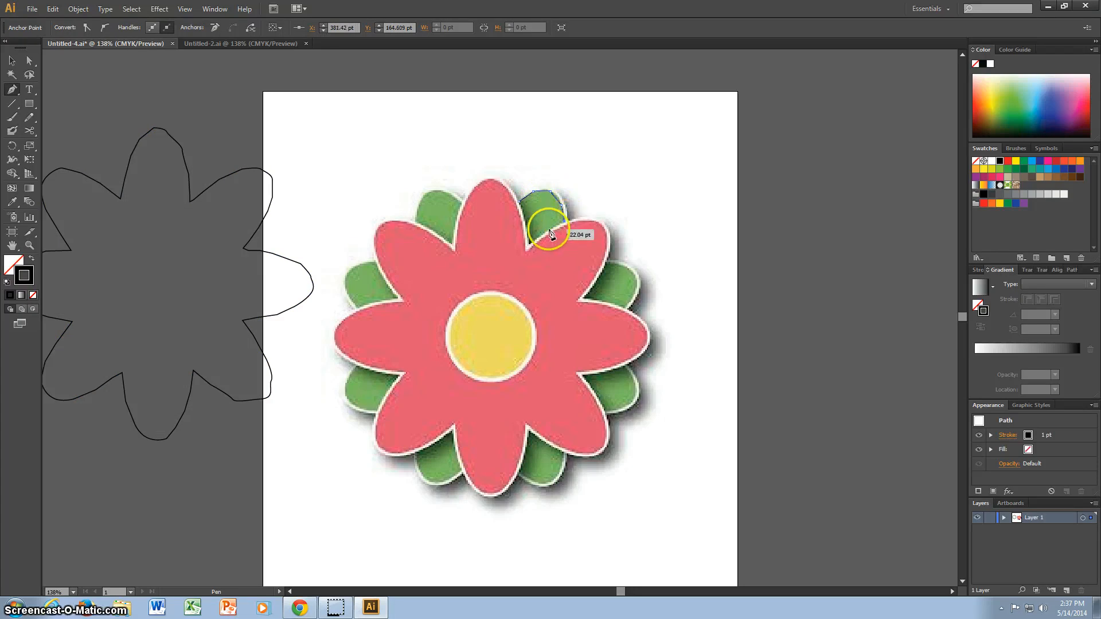
pyautogui.click(535, 241)
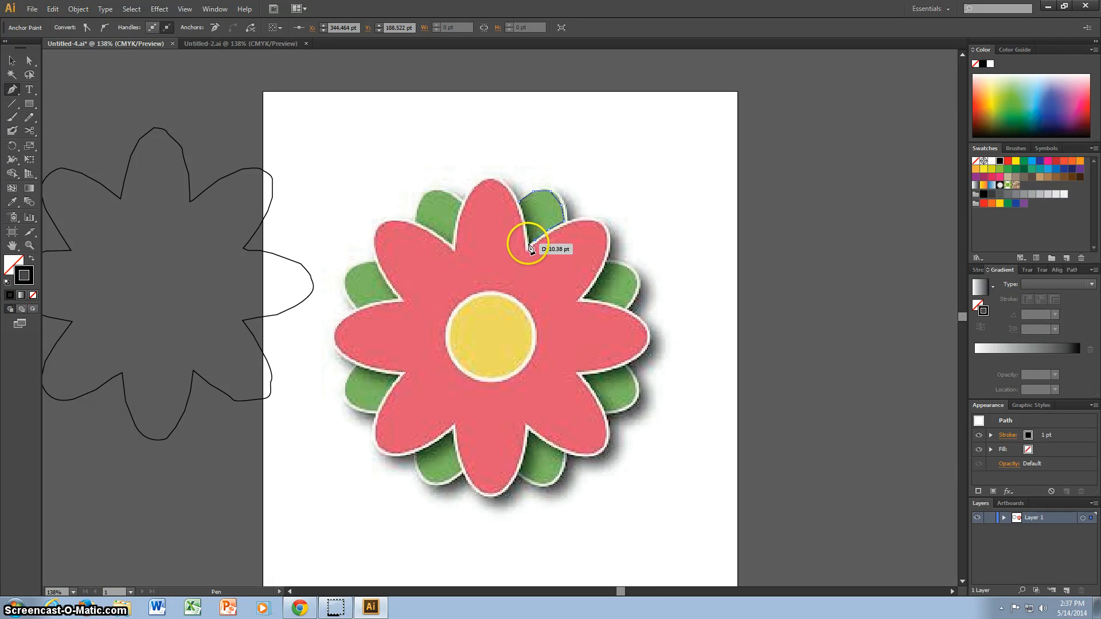
pyautogui.click(529, 244)
pyautogui.click(528, 228)
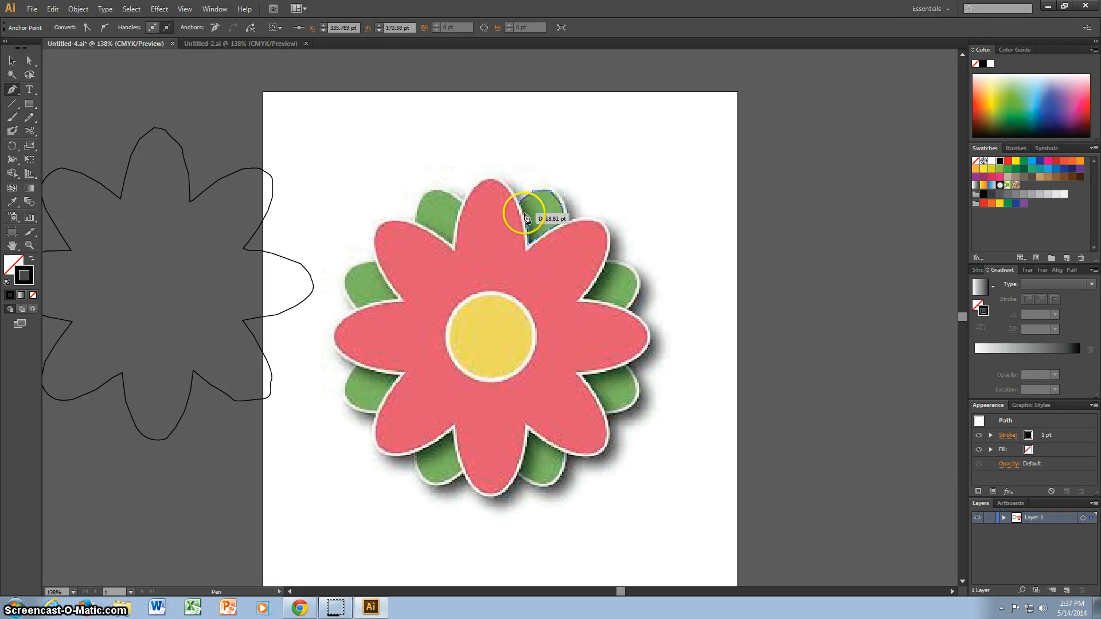
pyautogui.click(525, 215)
pyautogui.click(519, 203)
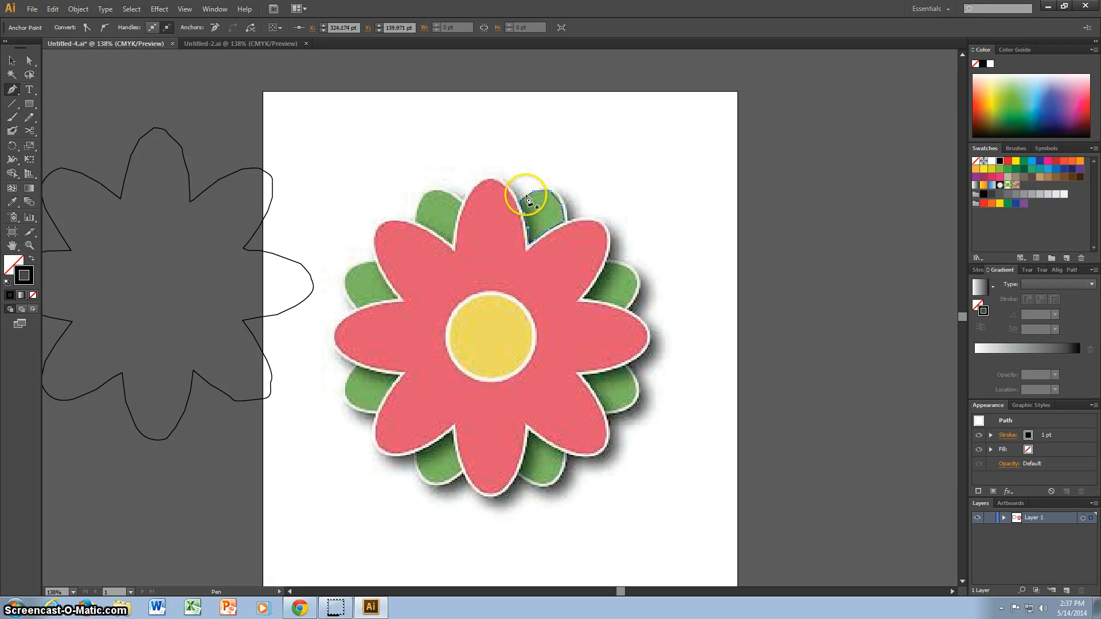
# Group the traced leaf outline and move it off its green leaf to the white area above the upper-right petal.
pyautogui.click(12, 60)
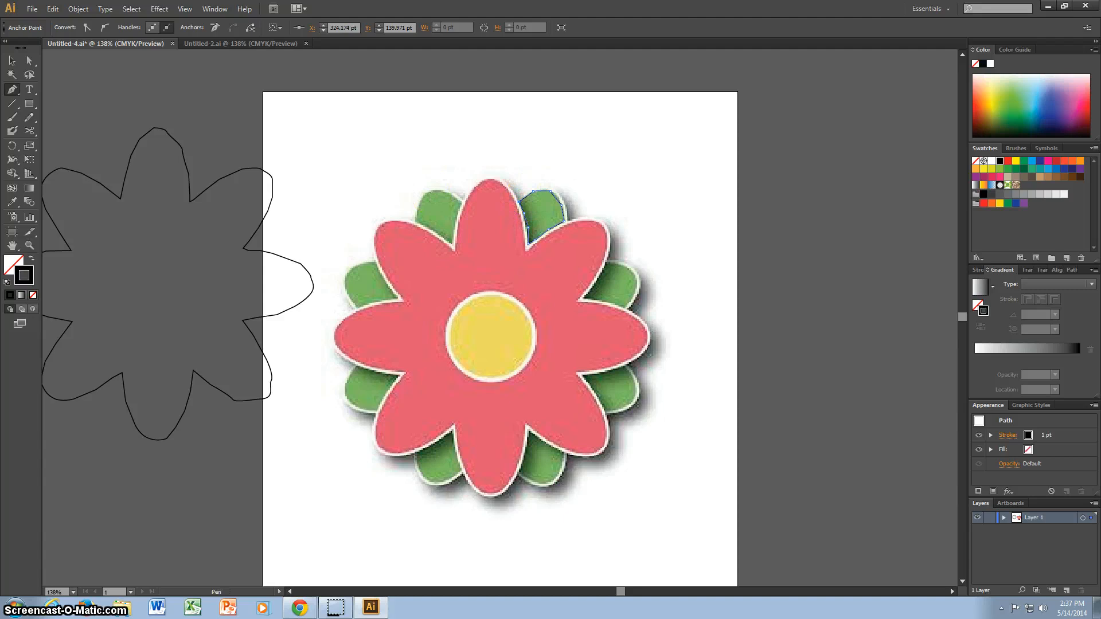
pyautogui.rightClick(546, 202)
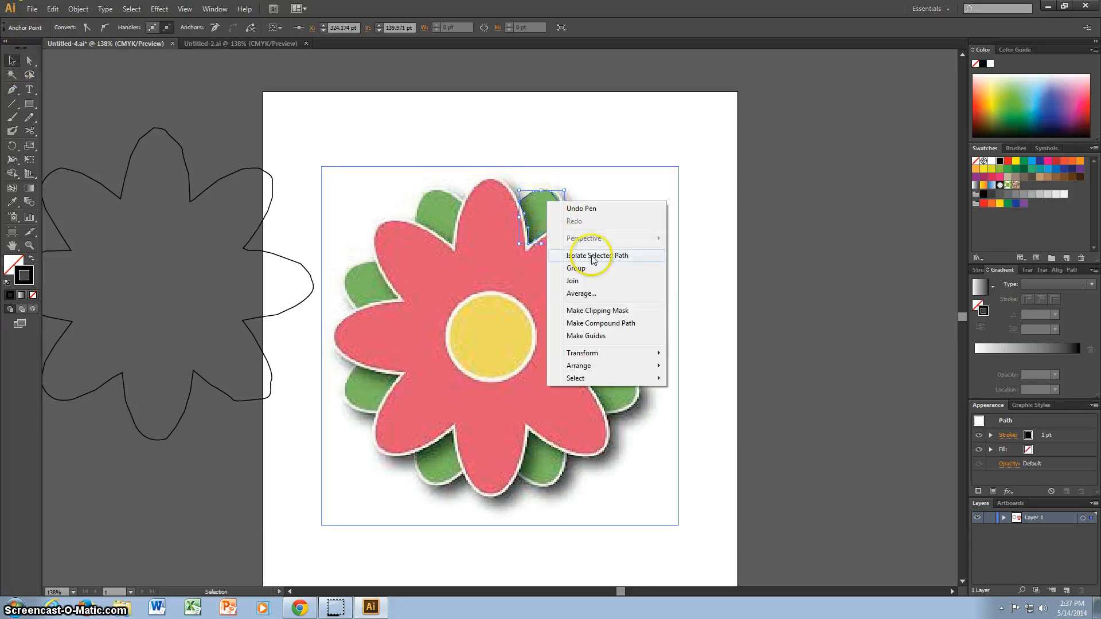
pyautogui.click(631, 268)
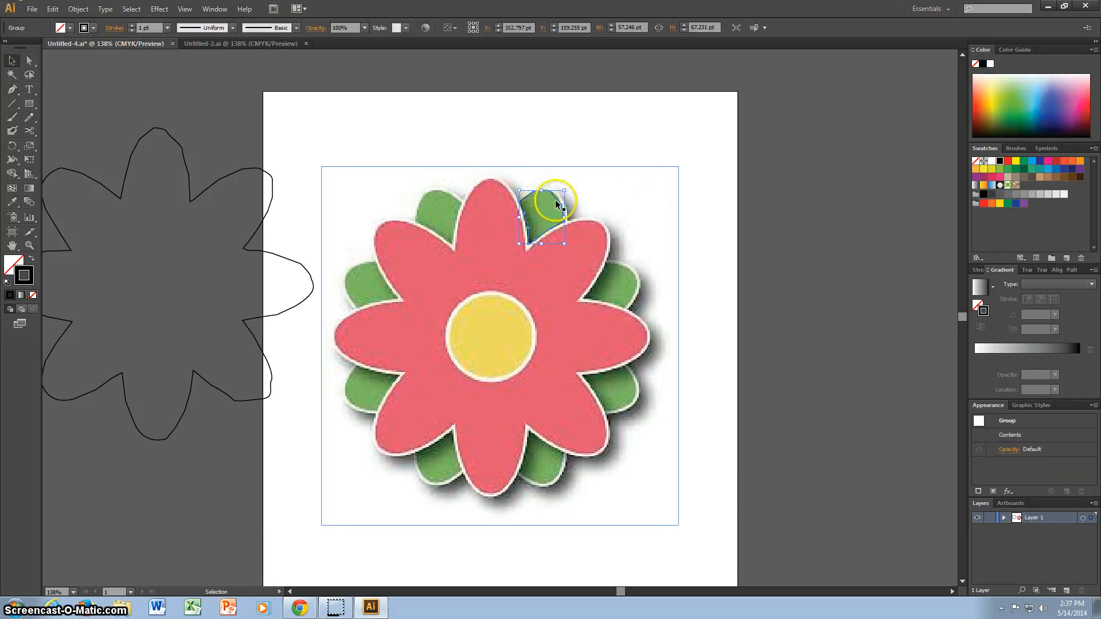
pyautogui.moveTo(557, 201); pyautogui.dragTo(624, 175)
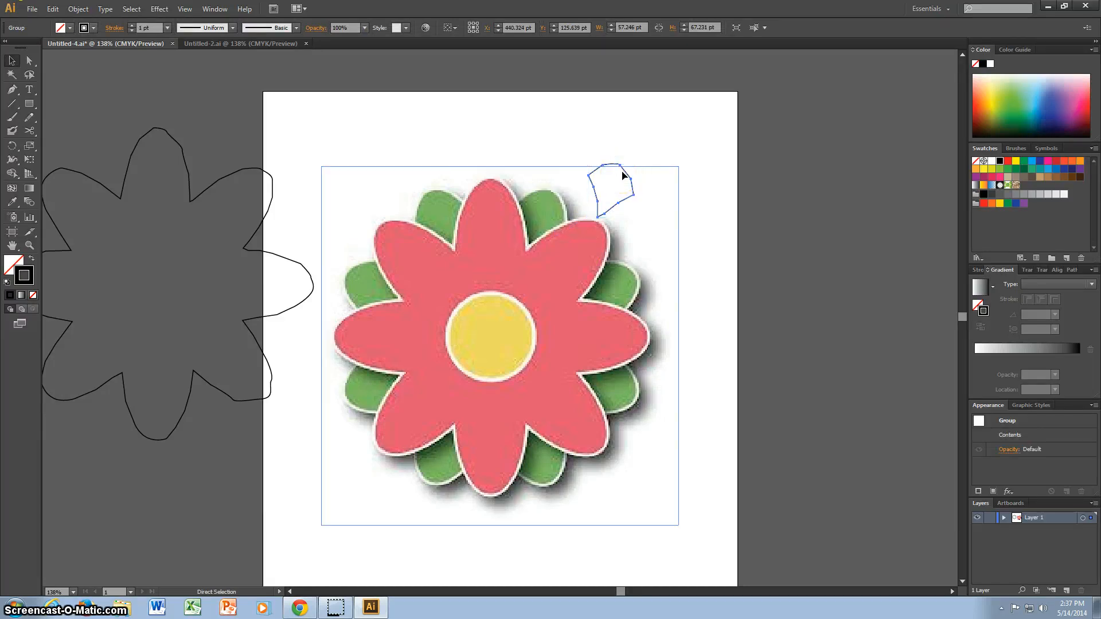
pyautogui.click(646, 148)
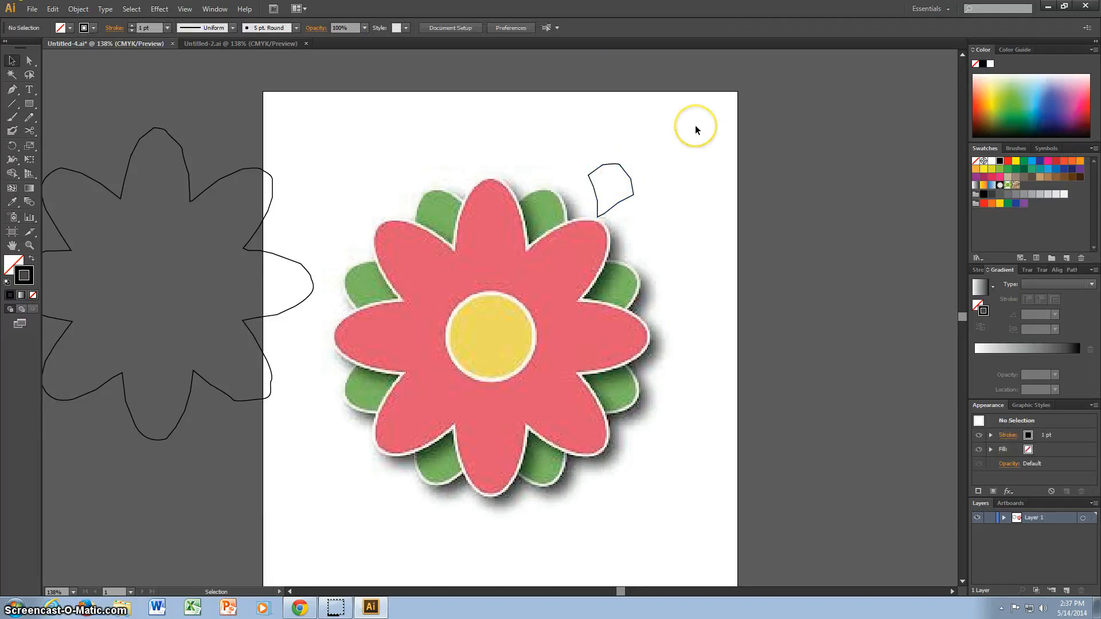
# Paste a copy of the leaf outline, and move the flower outline and original leaf outline back over their shapes in the image.
pyautogui.hotkey('ctrl', 'v')
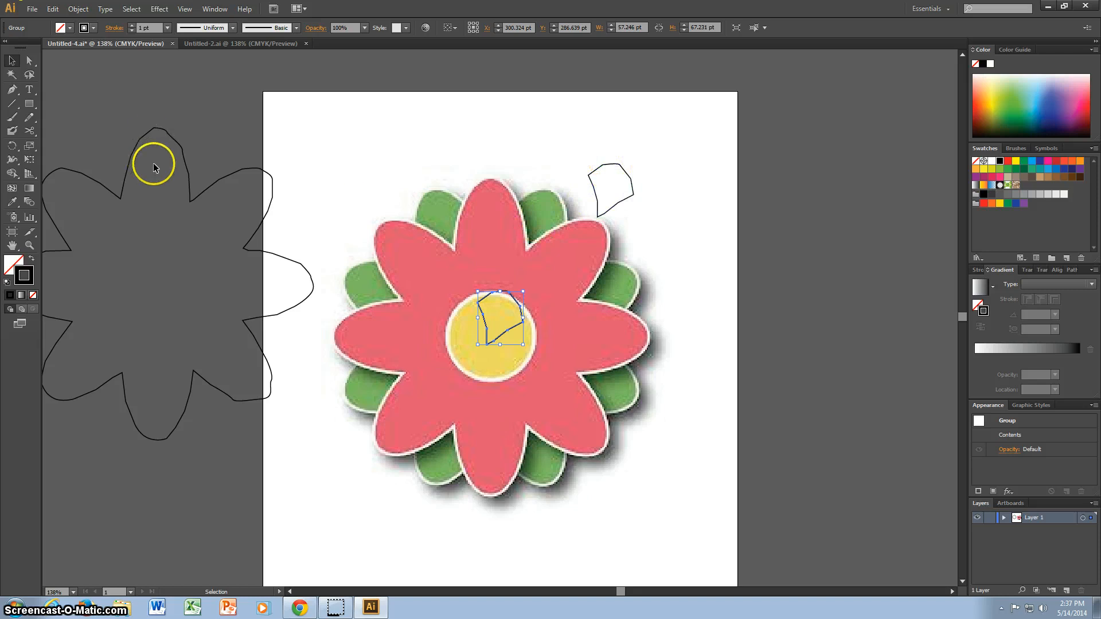
pyautogui.moveTo(177, 138); pyautogui.dragTo(509, 184)
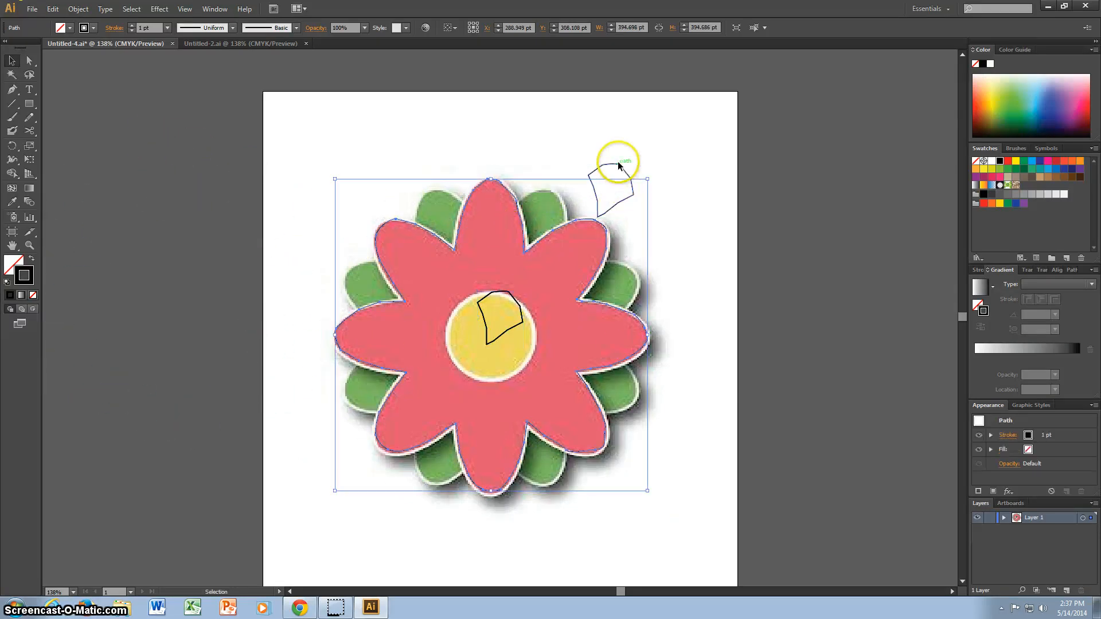
pyautogui.moveTo(618, 163); pyautogui.dragTo(546, 191)
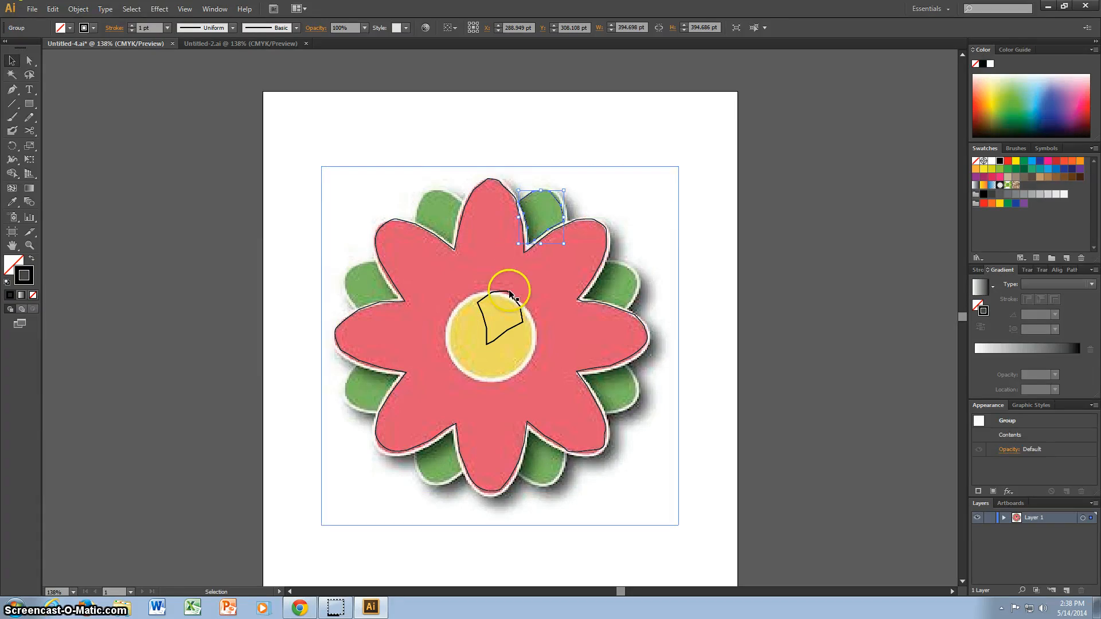
# Place rotated copies of the leaf outline over the green leaves above and below the right petal, keeping the image in place.
pyautogui.moveTo(510, 294); pyautogui.dragTo(629, 269)
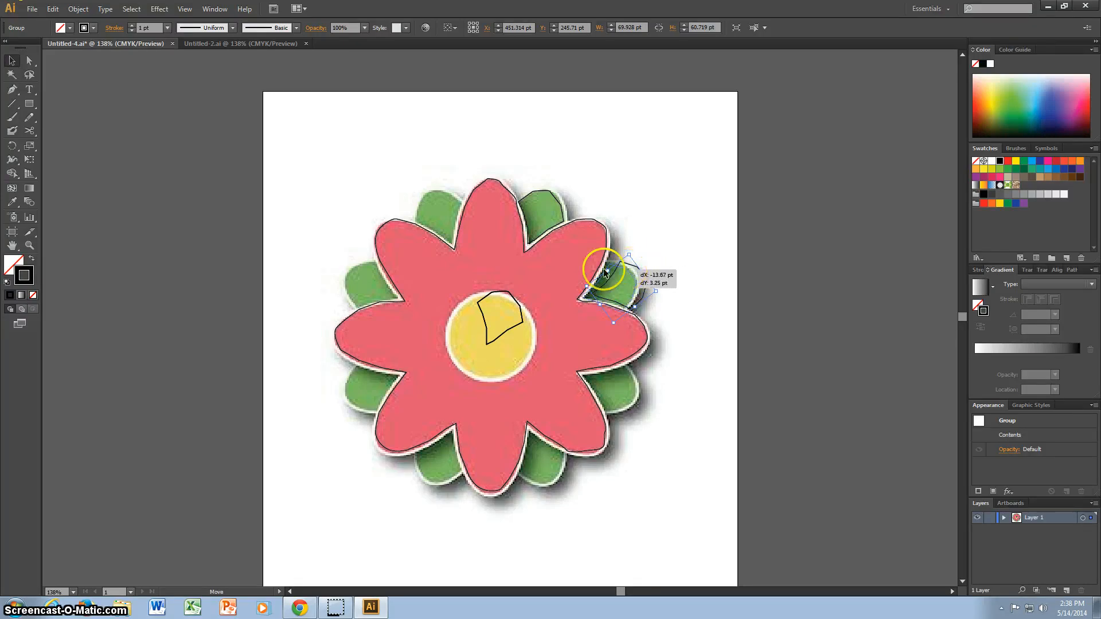
pyautogui.moveTo(514, 286); pyautogui.dragTo(645, 445)
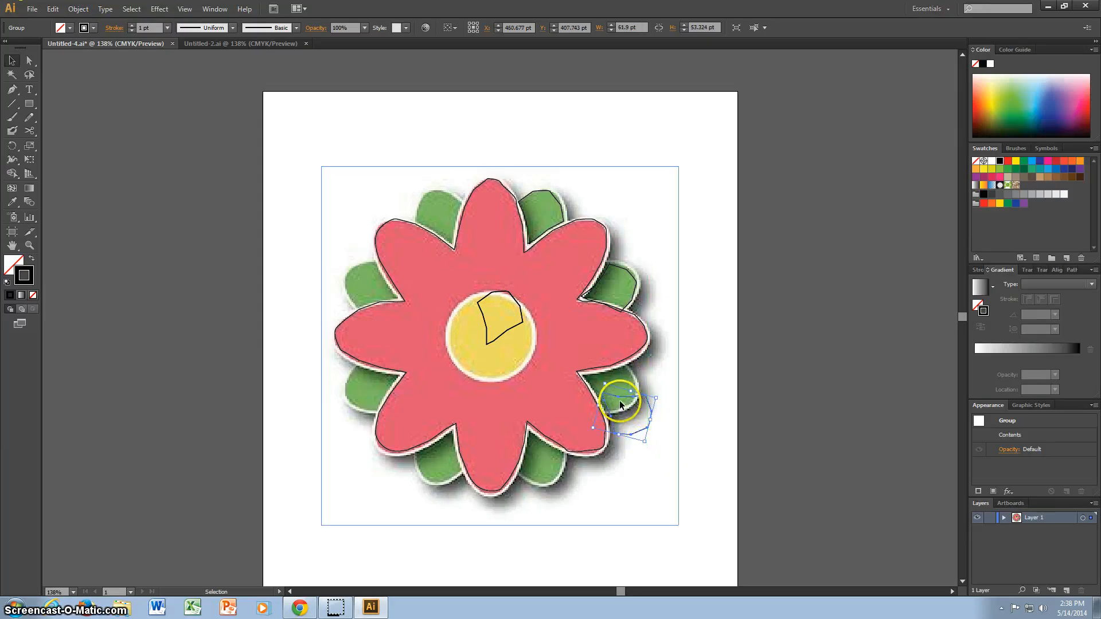
pyautogui.moveTo(620, 404); pyautogui.dragTo(635, 366)
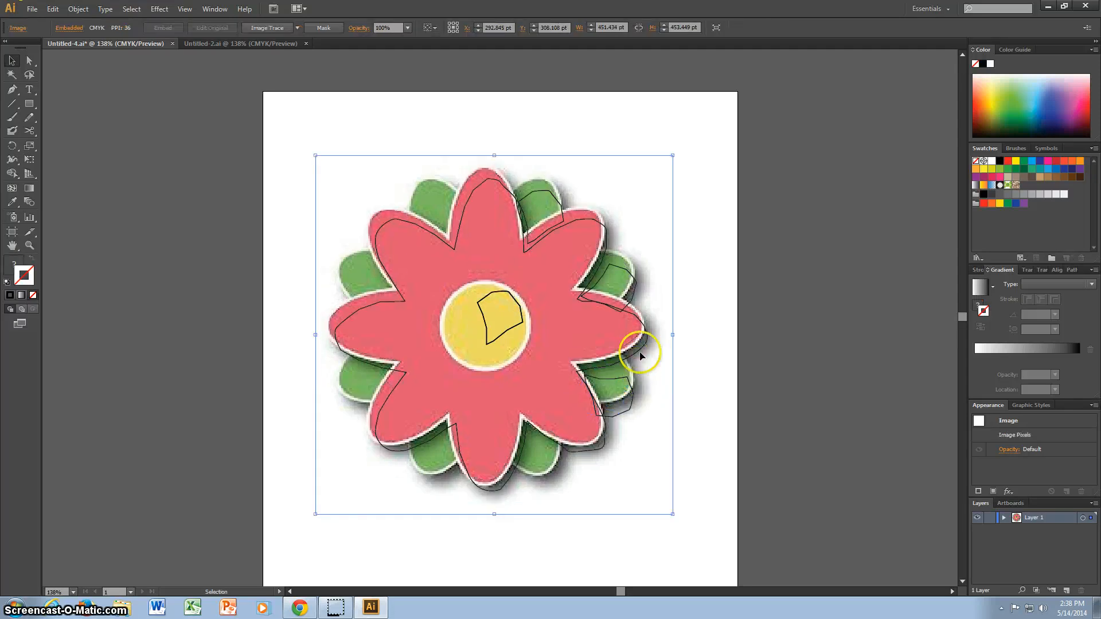
pyautogui.hotkey('ctrl', 'z')
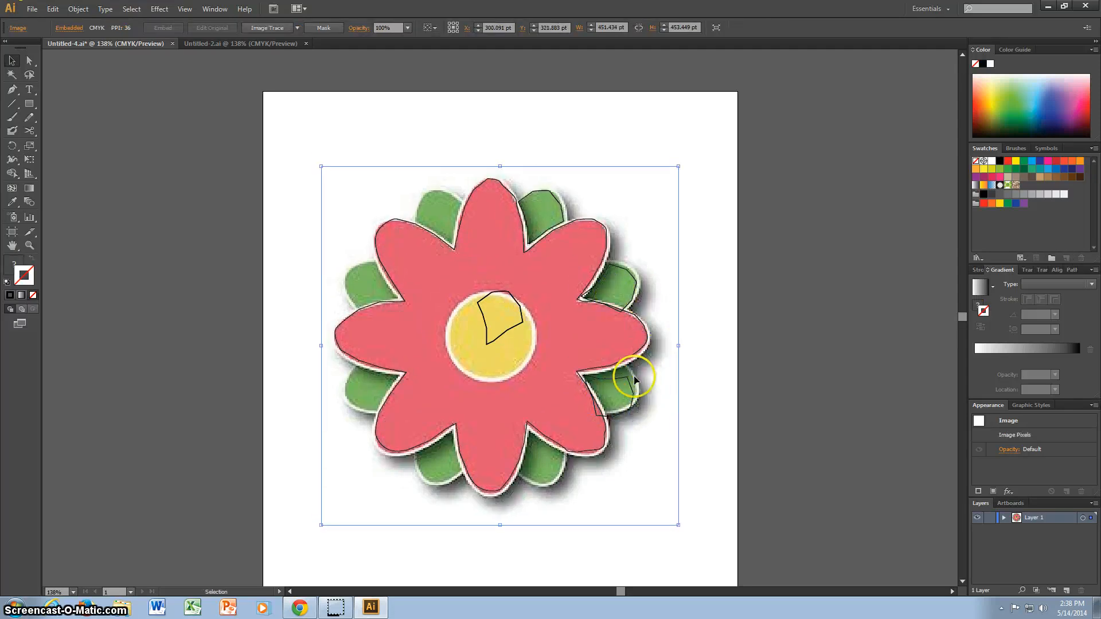
# Rotate, reposition and resize the leaf outline below the right petal to fit its green leaf.
pyautogui.click(634, 376)
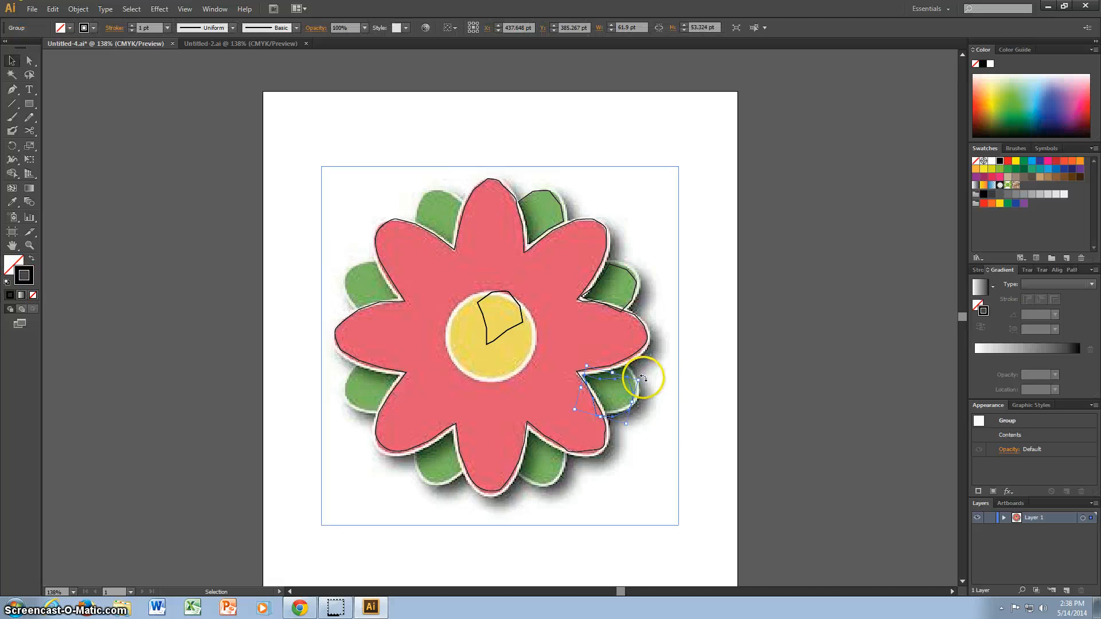
pyautogui.moveTo(643, 379)
pyautogui.mouseDown()
pyautogui.moveTo(627, 379)
pyautogui.moveTo(635, 373)
pyautogui.mouseUp()
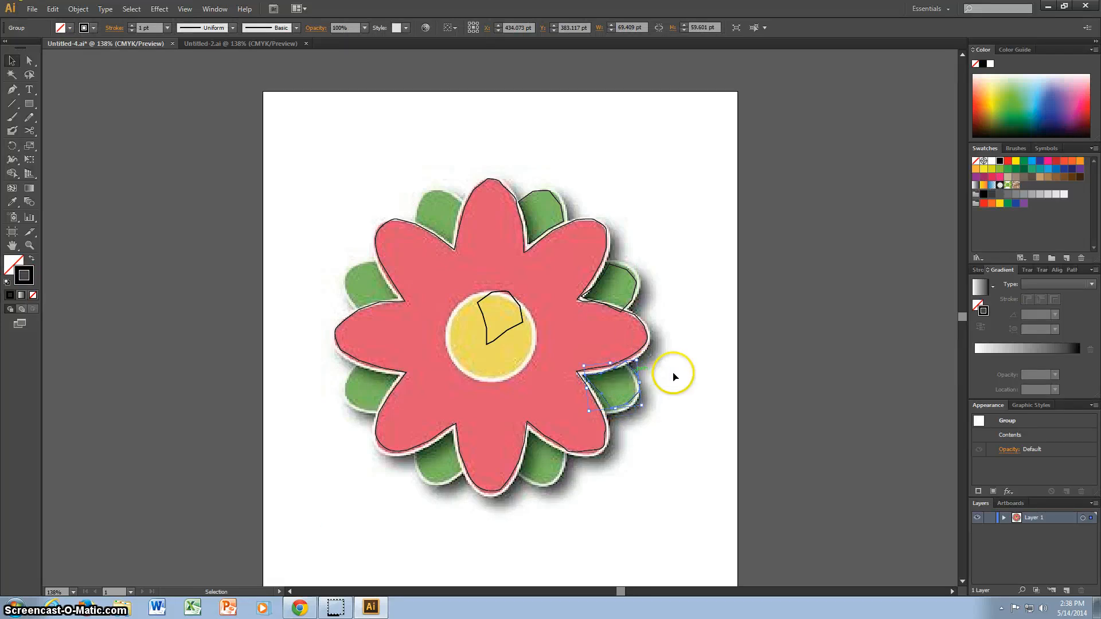
pyautogui.click(618, 408)
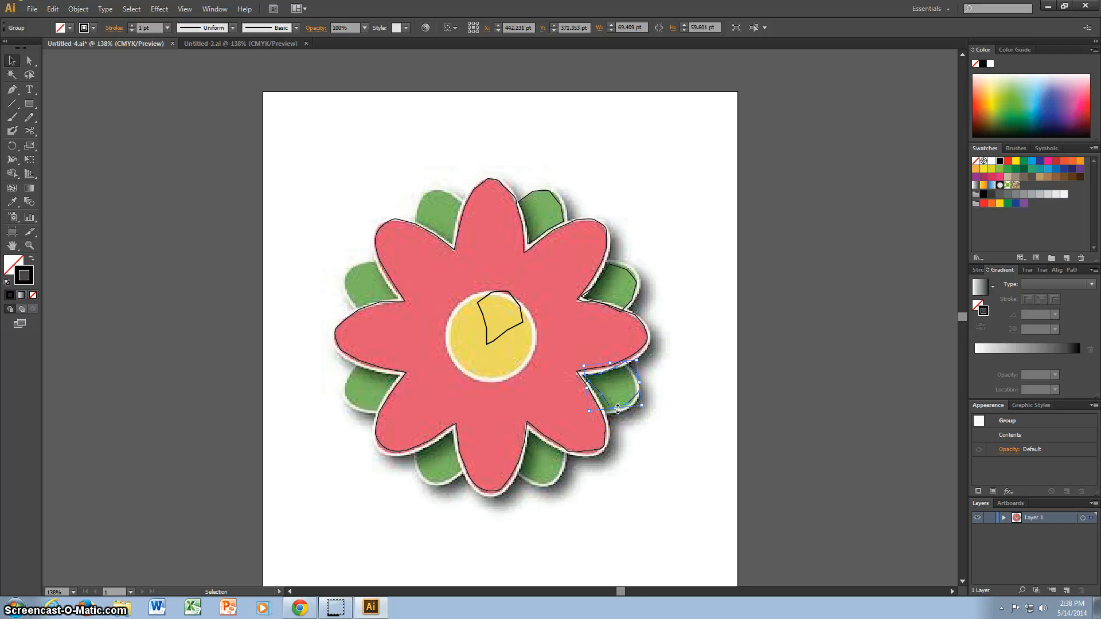
pyautogui.click(614, 411)
pyautogui.moveTo(617, 409); pyautogui.dragTo(615, 415)
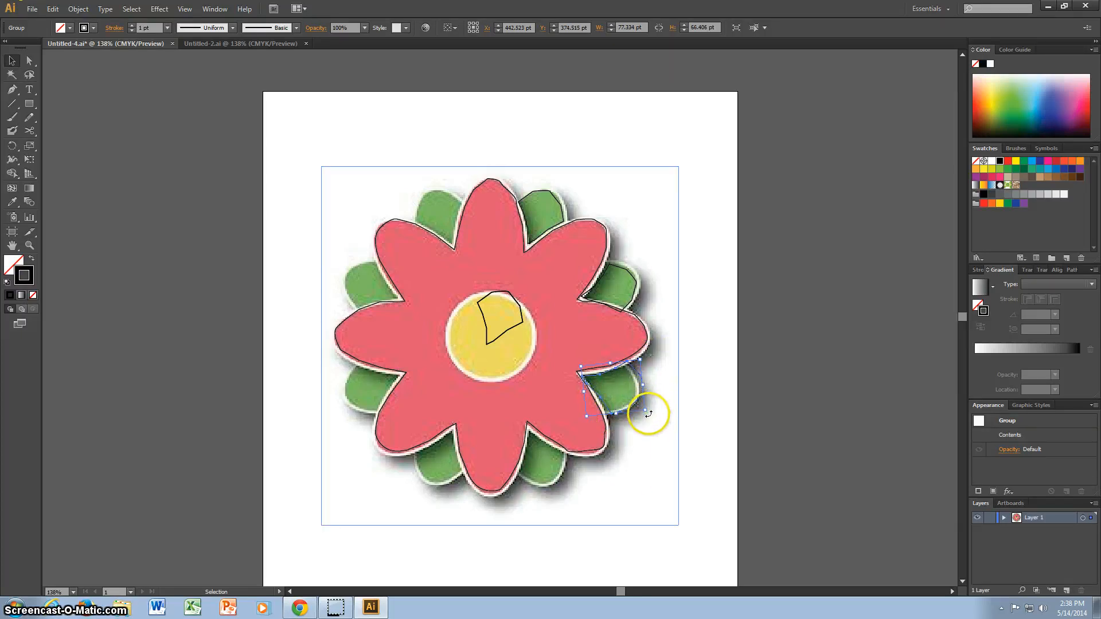
pyautogui.moveTo(650, 409); pyautogui.dragTo(628, 317)
# Adjust the rotation and size of the leaf outline above the right petal to fit its green leaf.
pyautogui.click(629, 274)
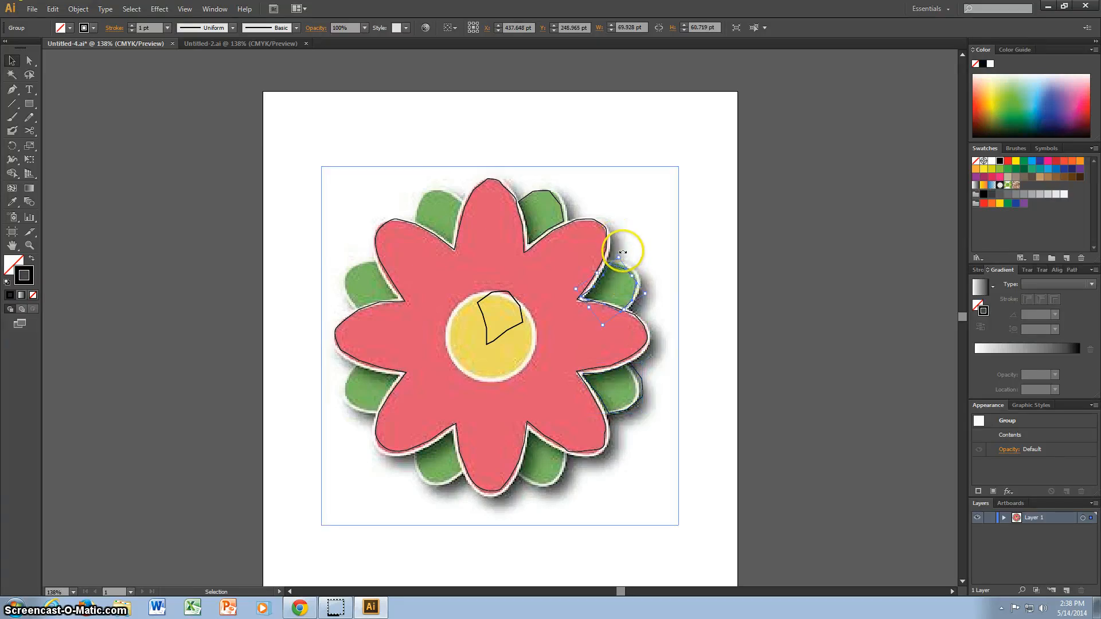
pyautogui.moveTo(623, 251); pyautogui.dragTo(618, 254)
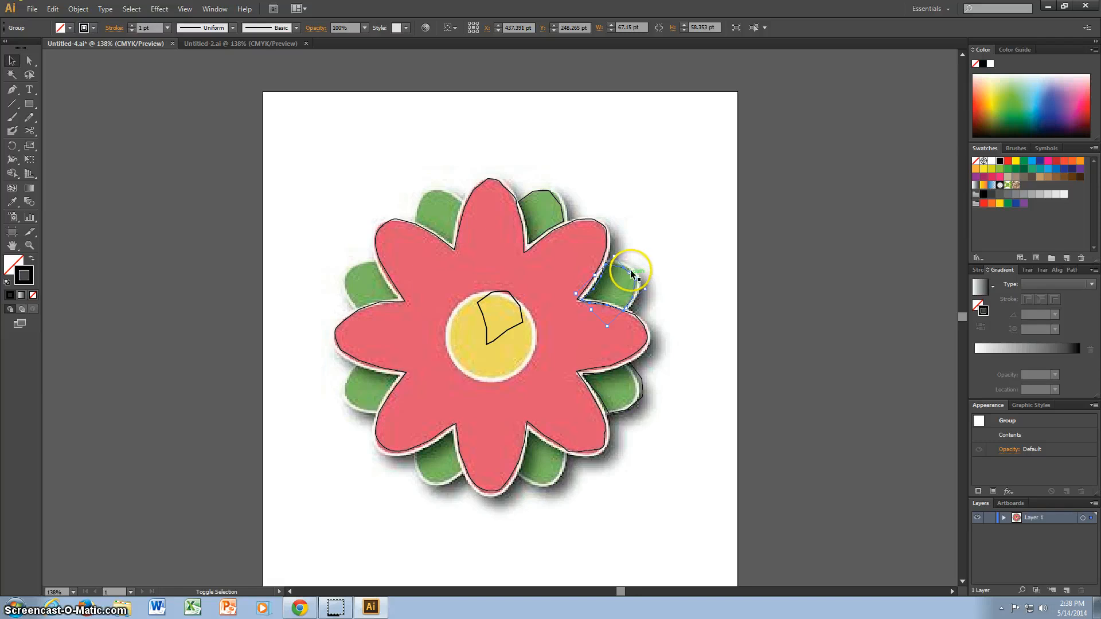
pyautogui.moveTo(632, 270); pyautogui.dragTo(635, 262)
# Place rotated copies of the leaf outline over the green leaves on both sides of the bottom petal and below the left petal.
pyautogui.moveTo(507, 290); pyautogui.dragTo(570, 538)
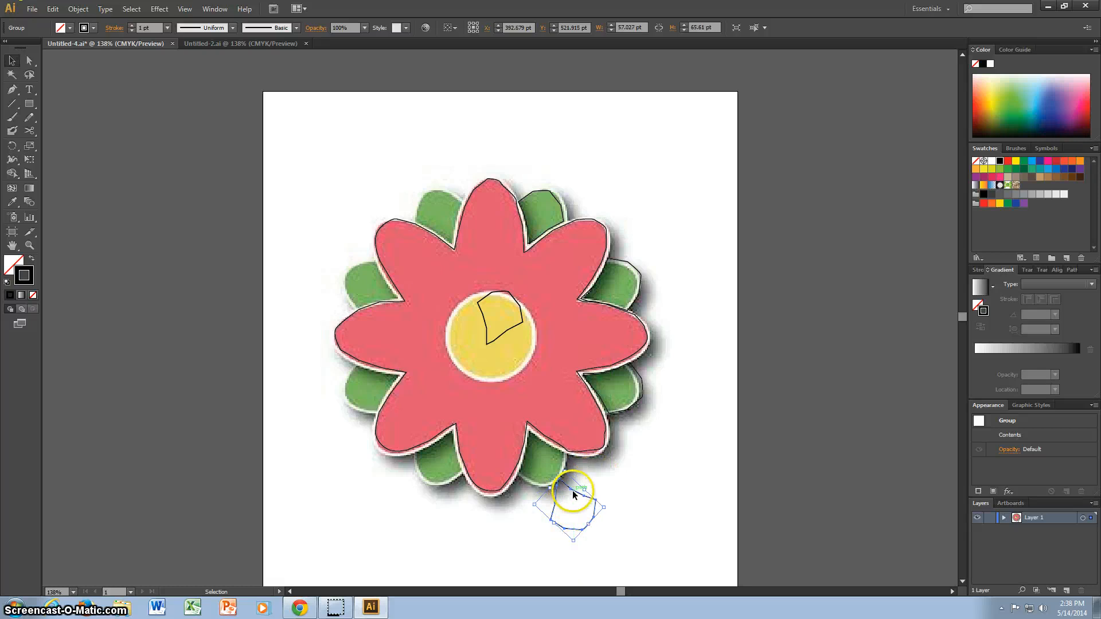
pyautogui.moveTo(572, 490); pyautogui.dragTo(544, 443)
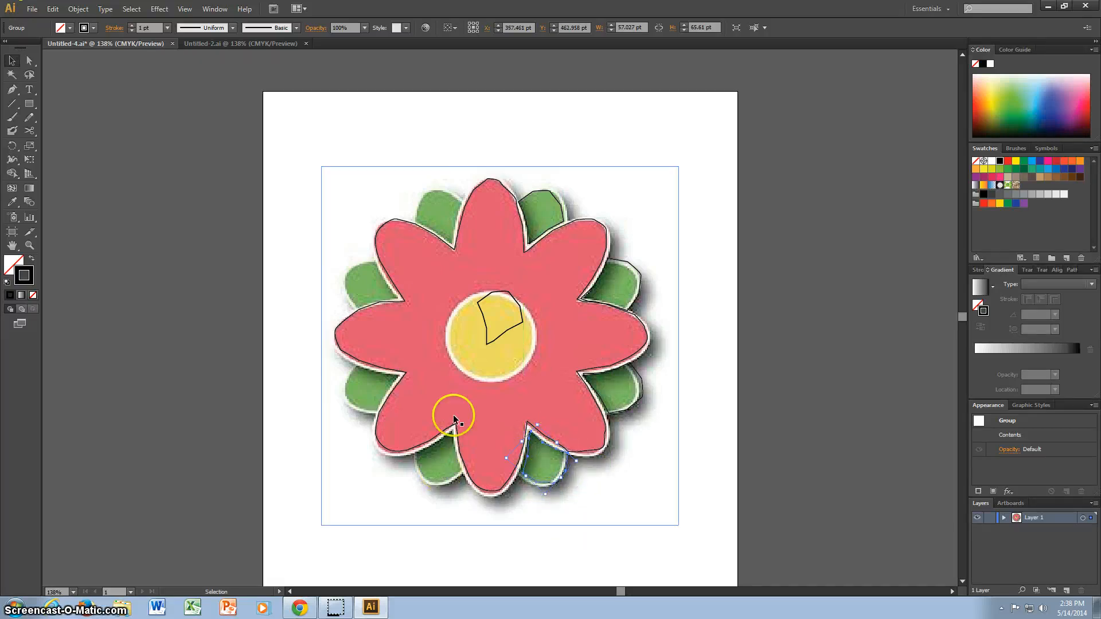
pyautogui.moveTo(516, 294); pyautogui.dragTo(466, 521)
pyautogui.moveTo(466, 567); pyautogui.dragTo(452, 451)
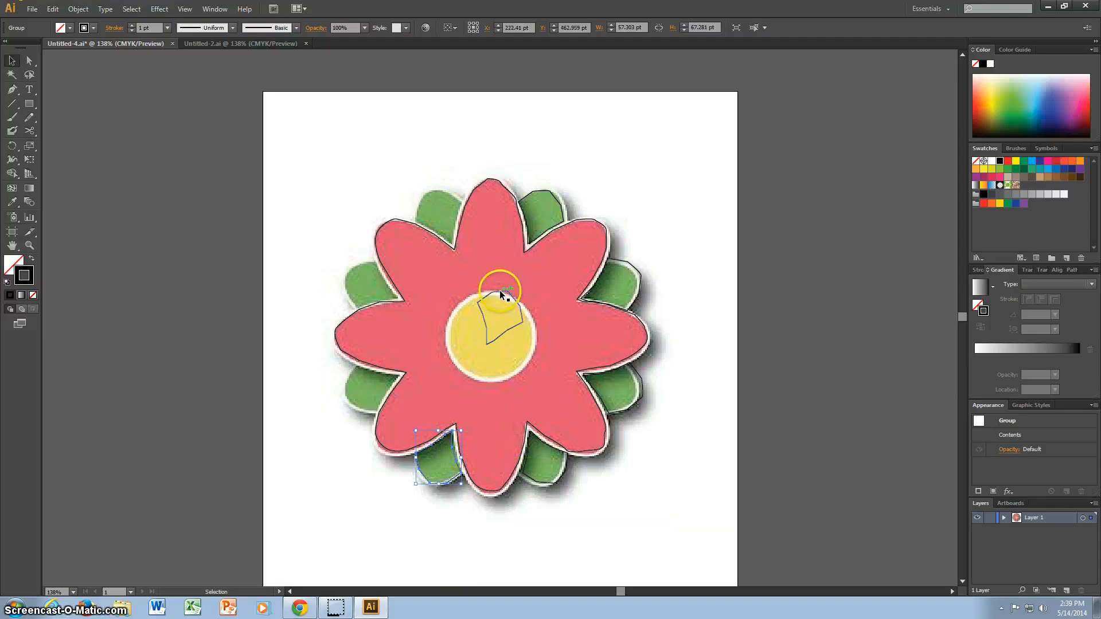
pyautogui.moveTo(502, 293); pyautogui.dragTo(384, 376)
pyautogui.click(311, 356)
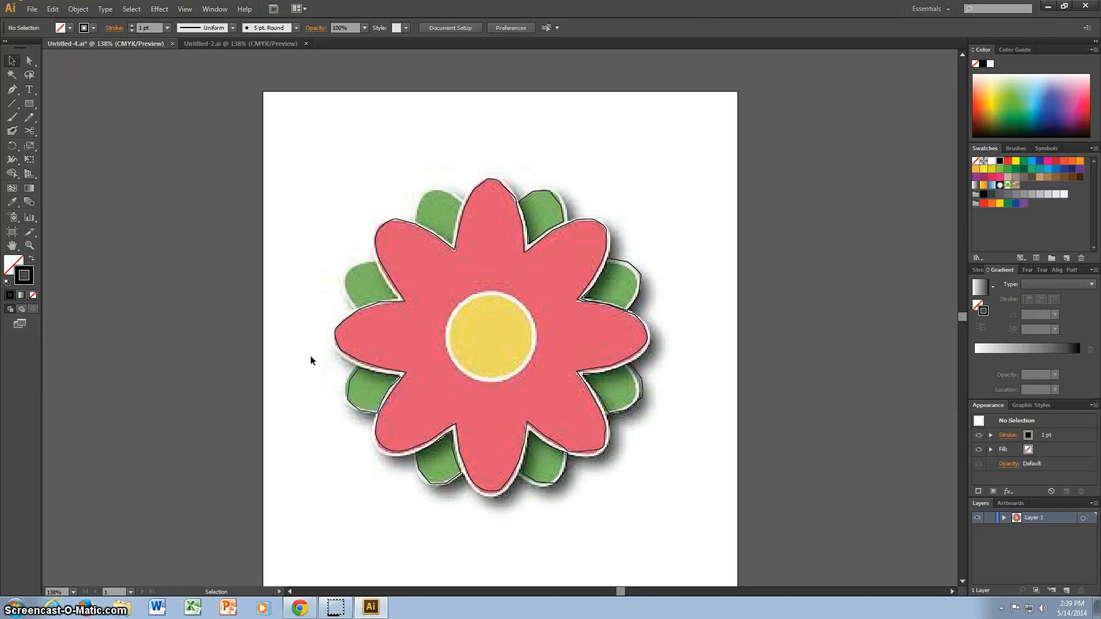
# Paste further leaf outline copies and fit them, rotated, over the green leaves between the top and upper-left petals and above the left petal.
pyautogui.hotkey('ctrl', 'v')
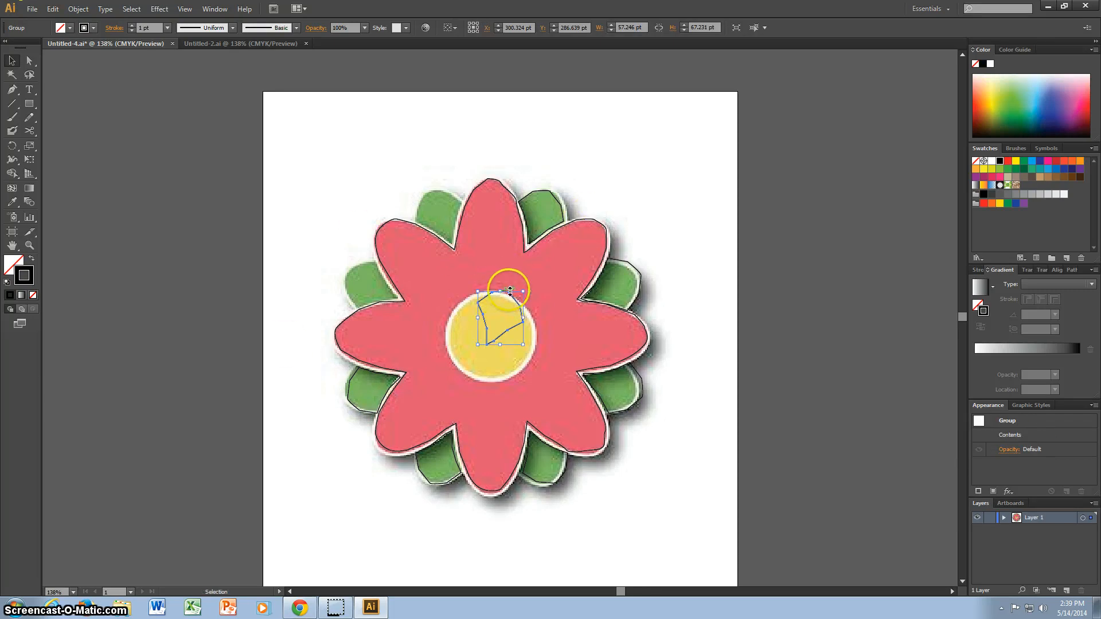
pyautogui.moveTo(505, 277)
pyautogui.mouseDown()
pyautogui.moveTo(458, 195)
pyautogui.moveTo(510, 279)
pyautogui.mouseUp()
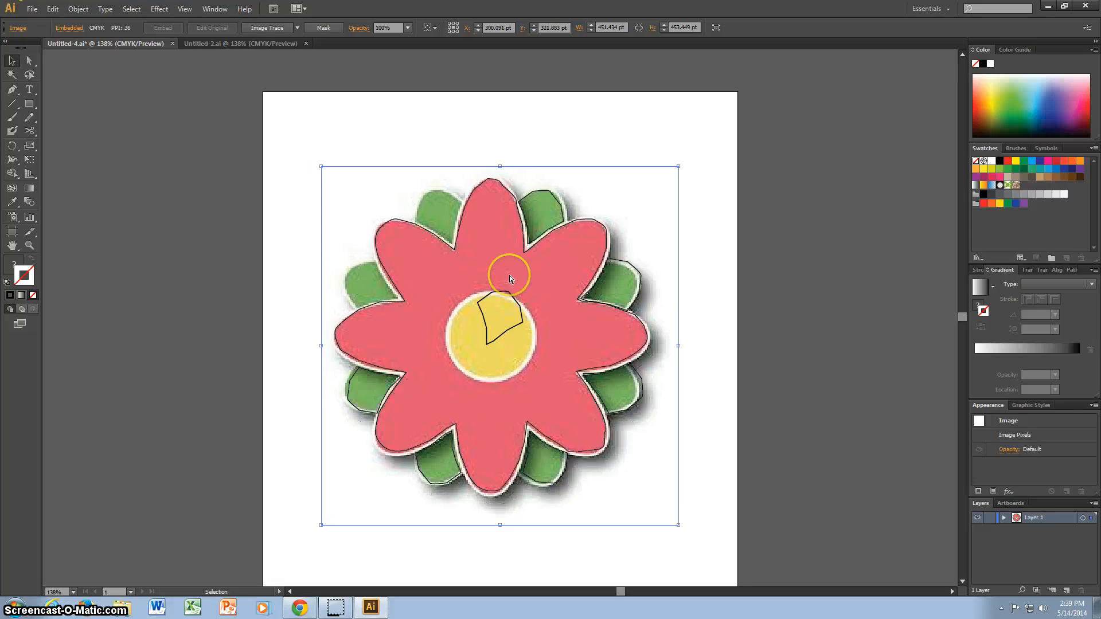
pyautogui.moveTo(494, 300); pyautogui.dragTo(438, 193)
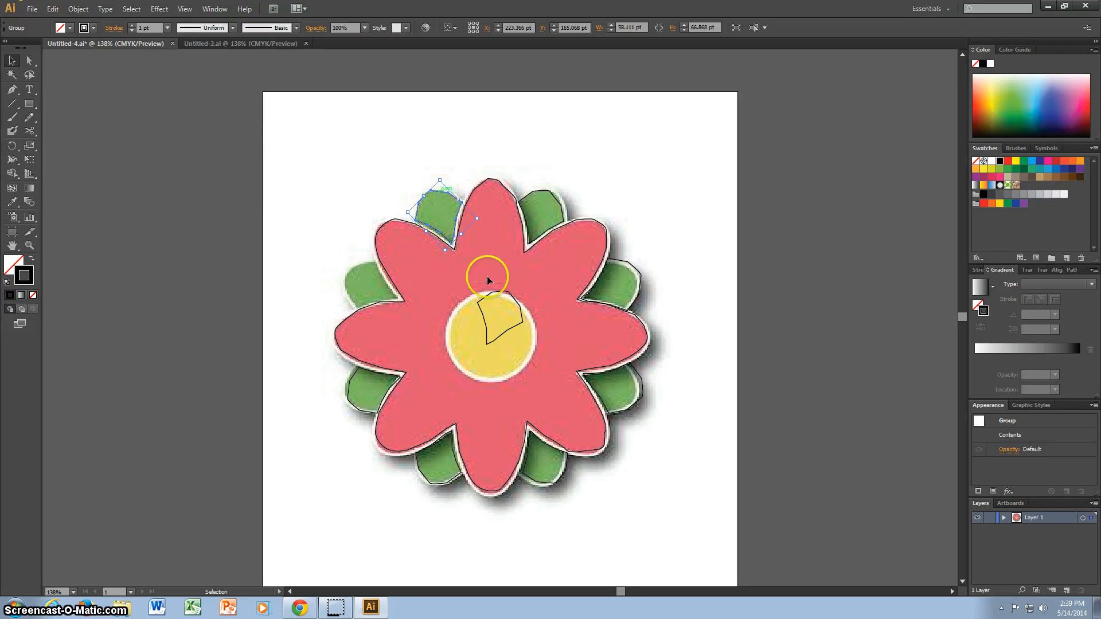
pyautogui.moveTo(489, 295); pyautogui.dragTo(284, 305)
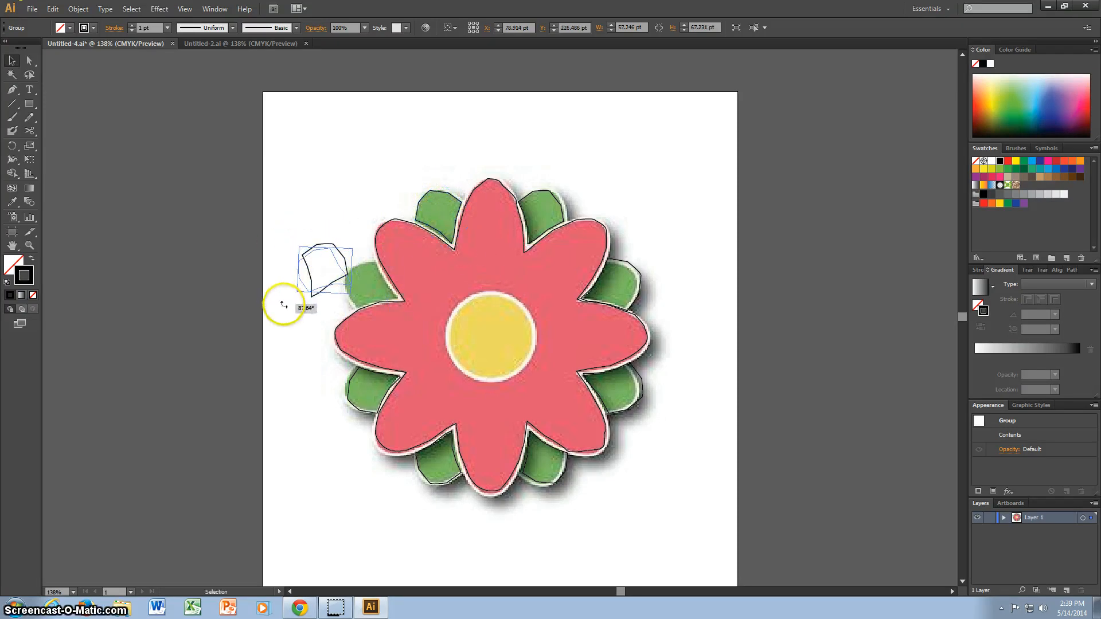
pyautogui.moveTo(334, 257); pyautogui.dragTo(373, 269)
# Move the flower image out from under the traced outlines, past the artboard's right edge.
pyautogui.click(487, 276)
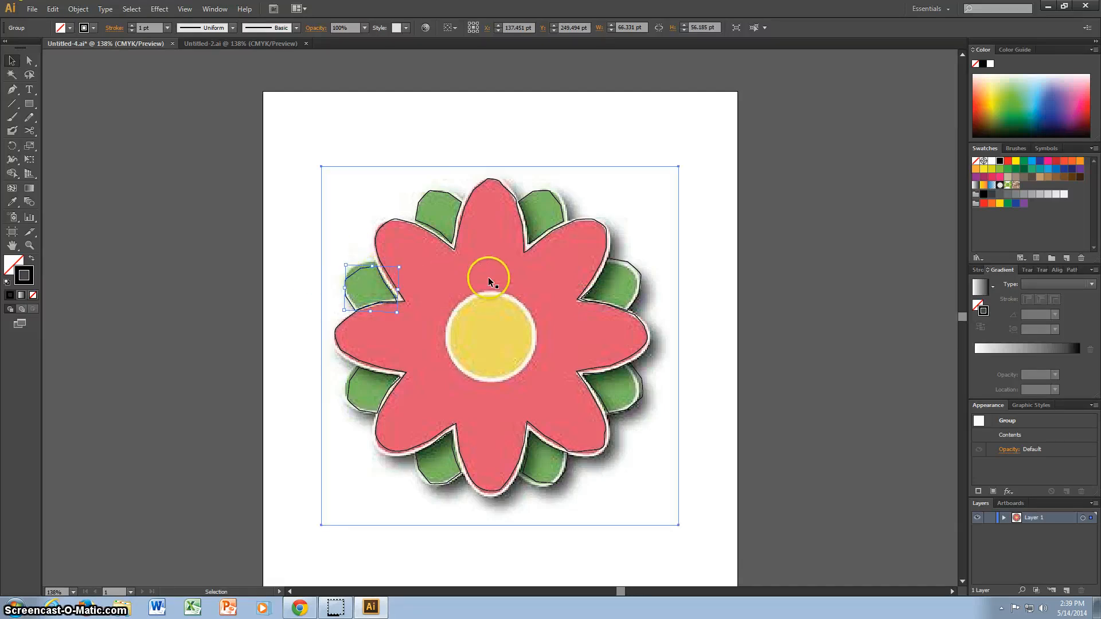
pyautogui.moveTo(488, 277); pyautogui.dragTo(836, 294)
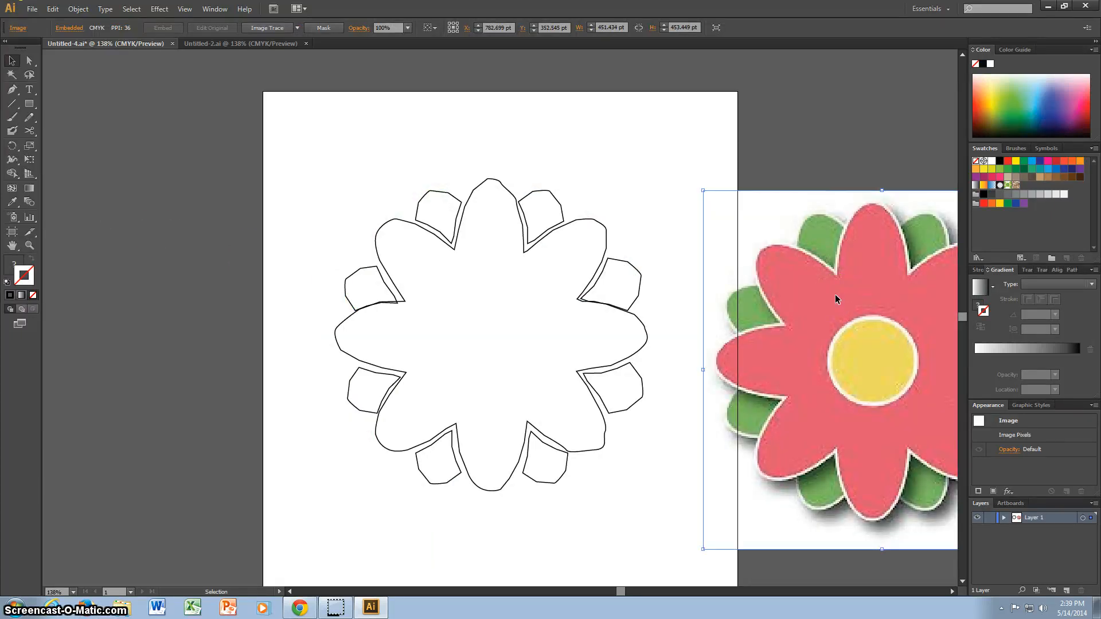
# Delete the flower image and move the leaf outlines on both sides of the upper-right petal inward against the flower outline.
pyautogui.press('Delete')
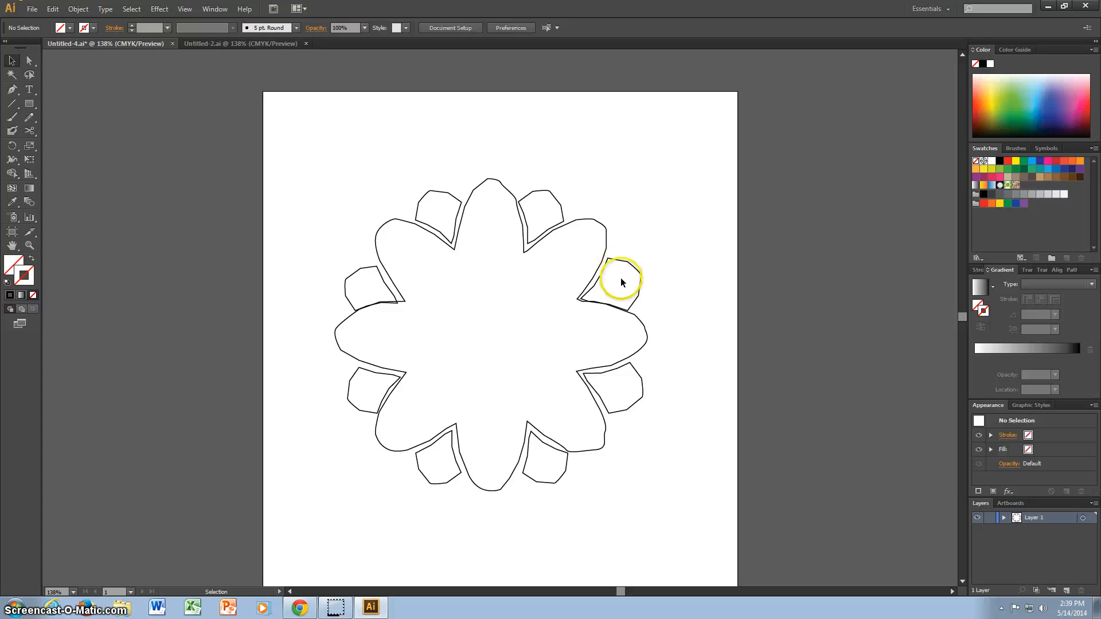
pyautogui.click(615, 277)
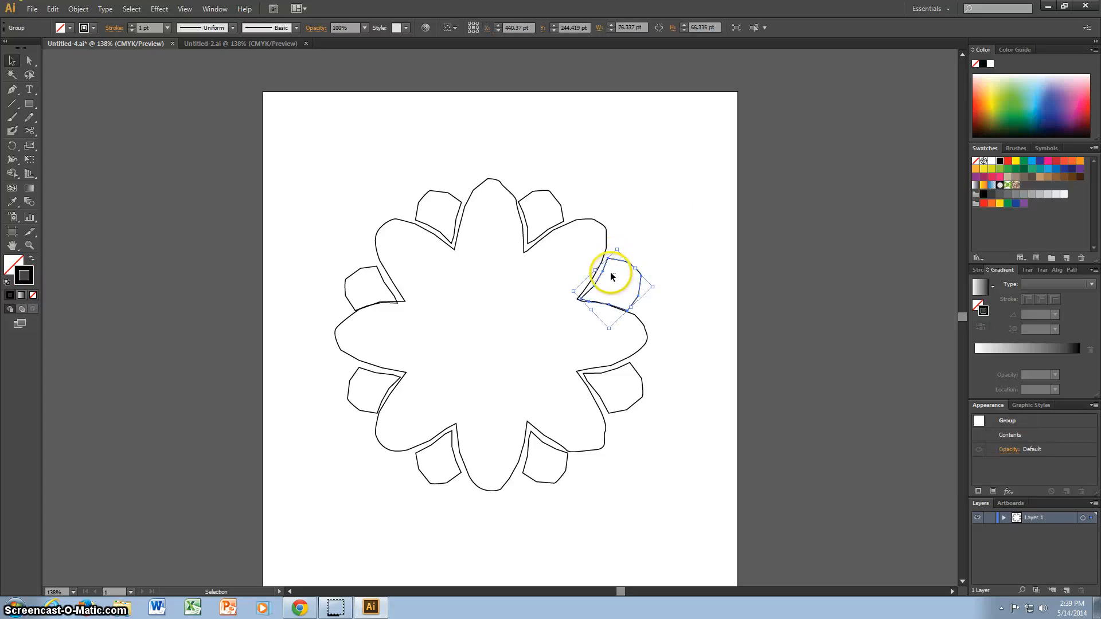
pyautogui.click(605, 273)
pyautogui.click(606, 269)
pyautogui.moveTo(604, 268); pyautogui.dragTo(598, 269)
pyautogui.moveTo(534, 198); pyautogui.dragTo(533, 204)
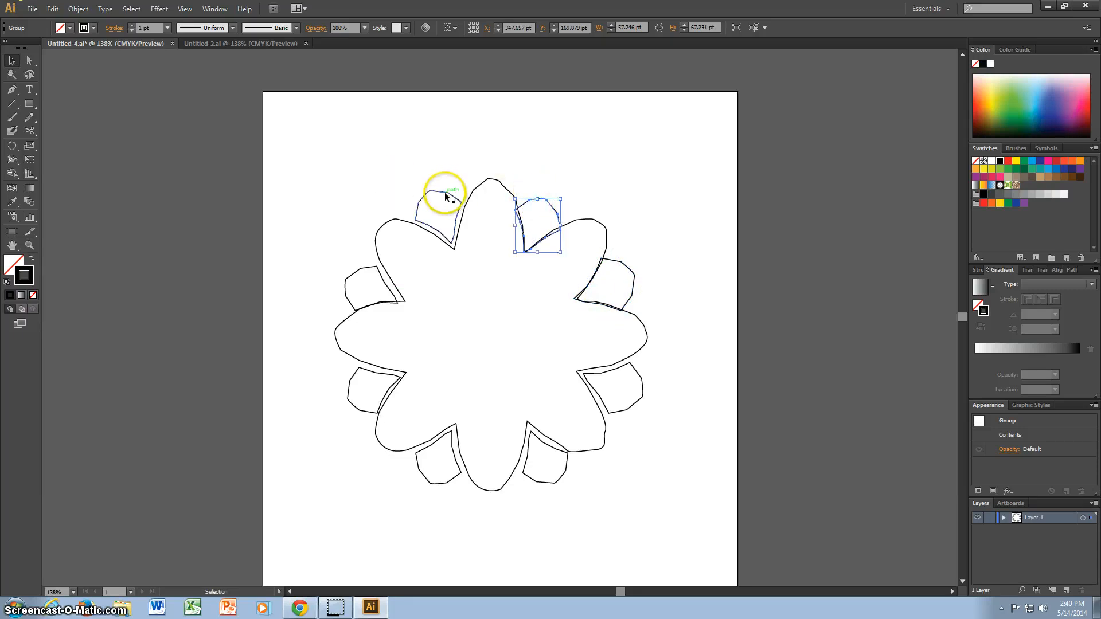
# Move the other six leaf outlines inward so their tips meet the notches between the petals of the flower outline.
pyautogui.moveTo(445, 192); pyautogui.dragTo(450, 201)
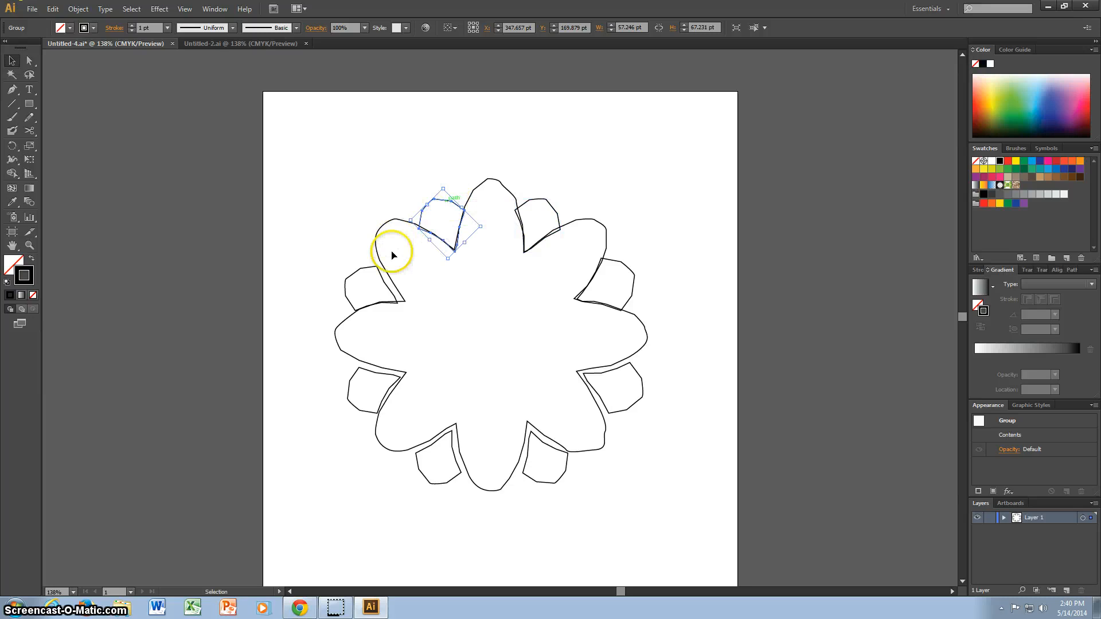
pyautogui.moveTo(369, 266); pyautogui.dragTo(375, 271)
pyautogui.moveTo(376, 374); pyautogui.dragTo(382, 369)
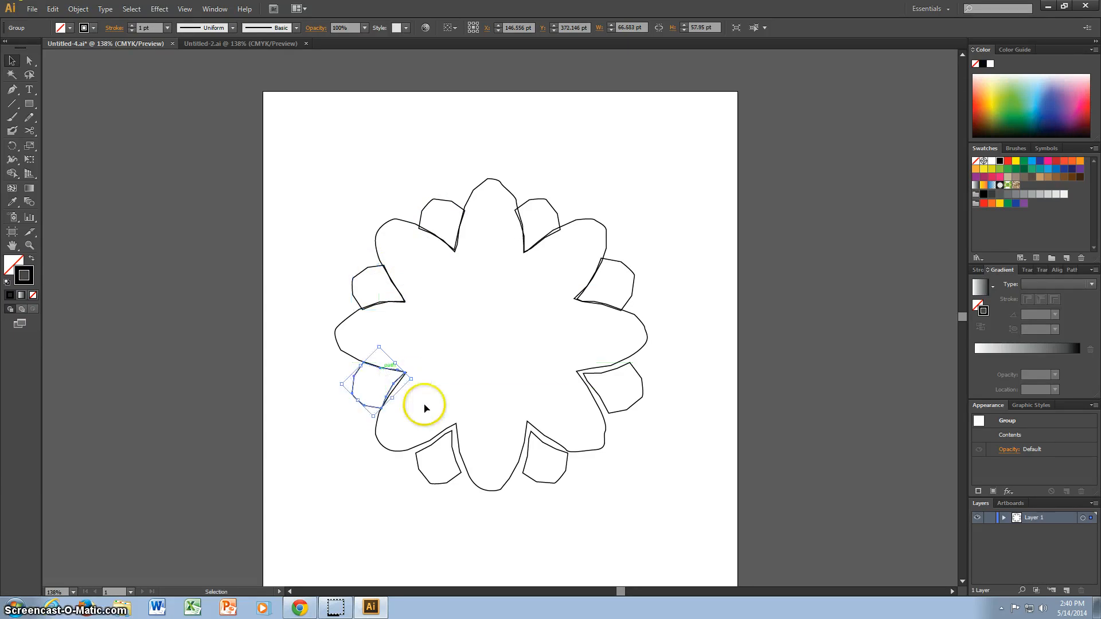
pyautogui.moveTo(448, 432); pyautogui.dragTo(455, 425)
pyautogui.moveTo(531, 440); pyautogui.dragTo(527, 425)
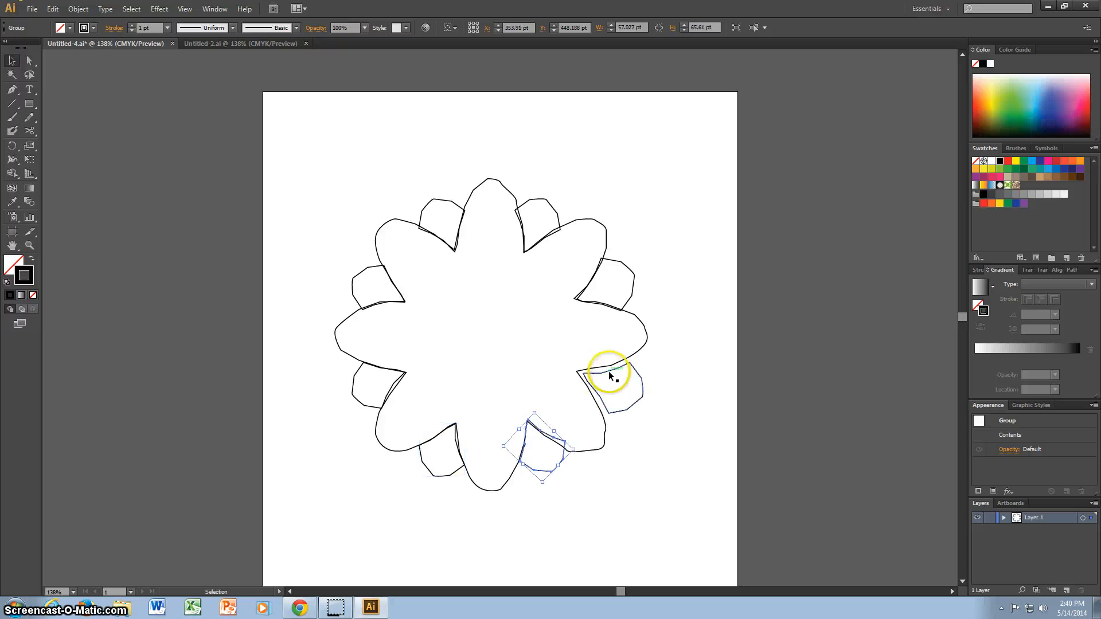
pyautogui.moveTo(608, 375); pyautogui.dragTo(598, 367)
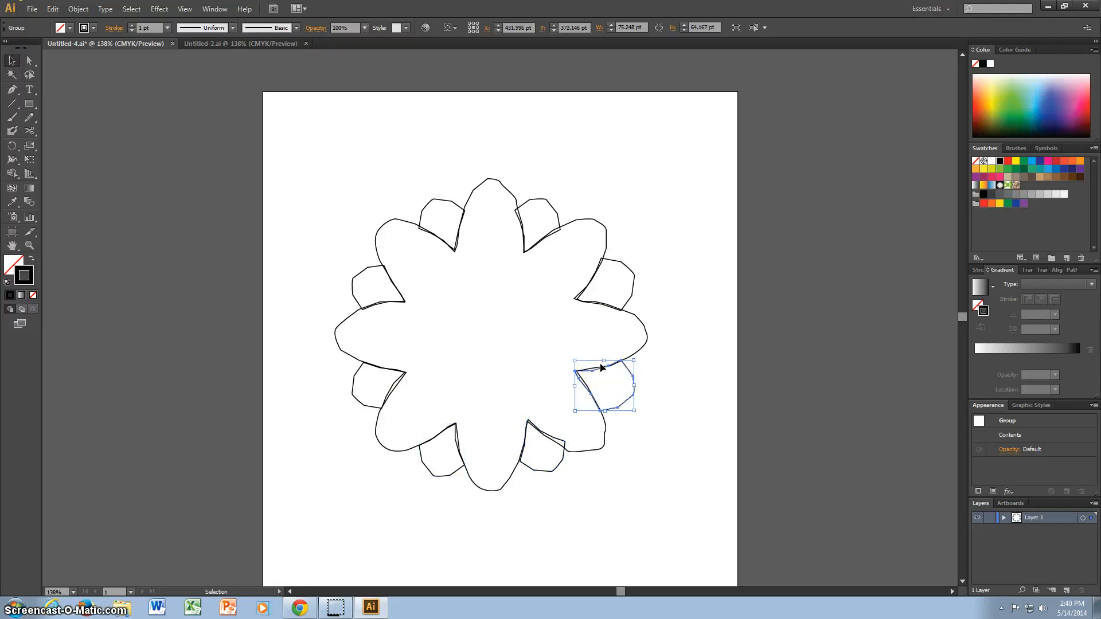
# Slightly enlarge the leaf outlines above and below the right petal and between the top and upper-right petals so they overlap the flower outline.
pyautogui.moveTo(604, 361)
pyautogui.mouseDown()
pyautogui.moveTo(604, 343)
pyautogui.moveTo(605, 380)
pyautogui.moveTo(604, 358)
pyautogui.mouseUp()
pyautogui.click(585, 296)
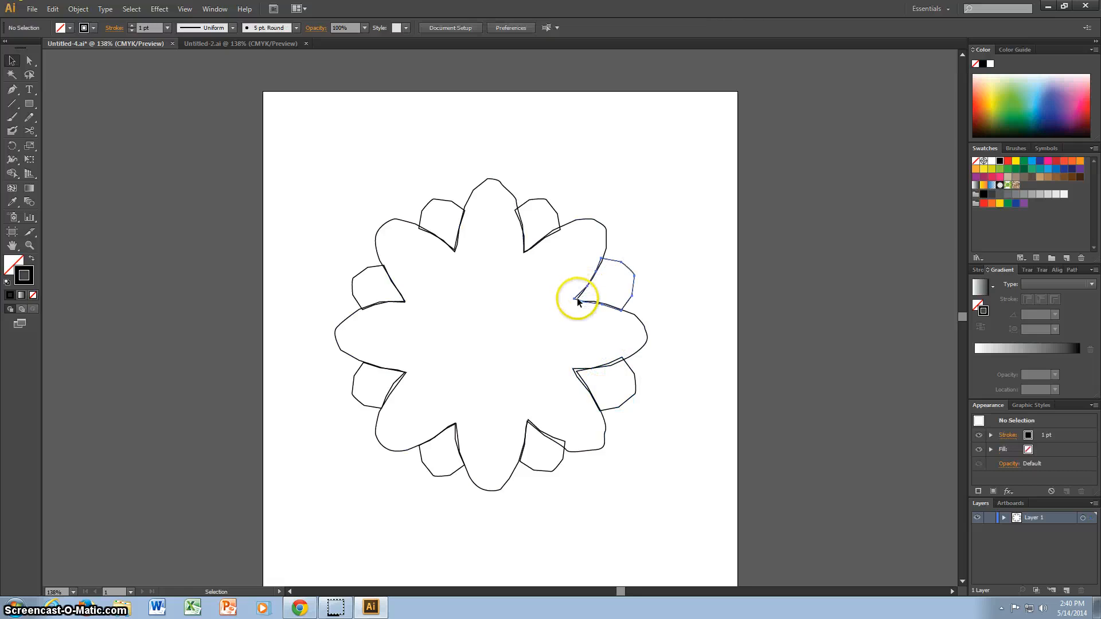
pyautogui.click(578, 300)
pyautogui.moveTo(586, 311); pyautogui.dragTo(581, 313)
pyautogui.click(544, 200)
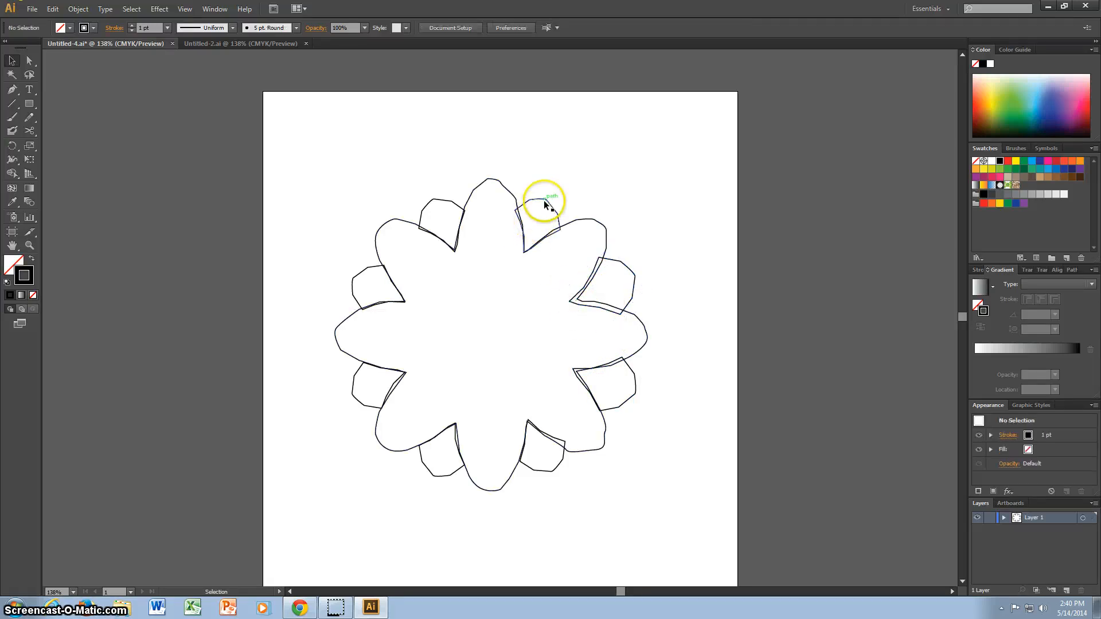
pyautogui.moveTo(538, 253); pyautogui.dragTo(538, 258)
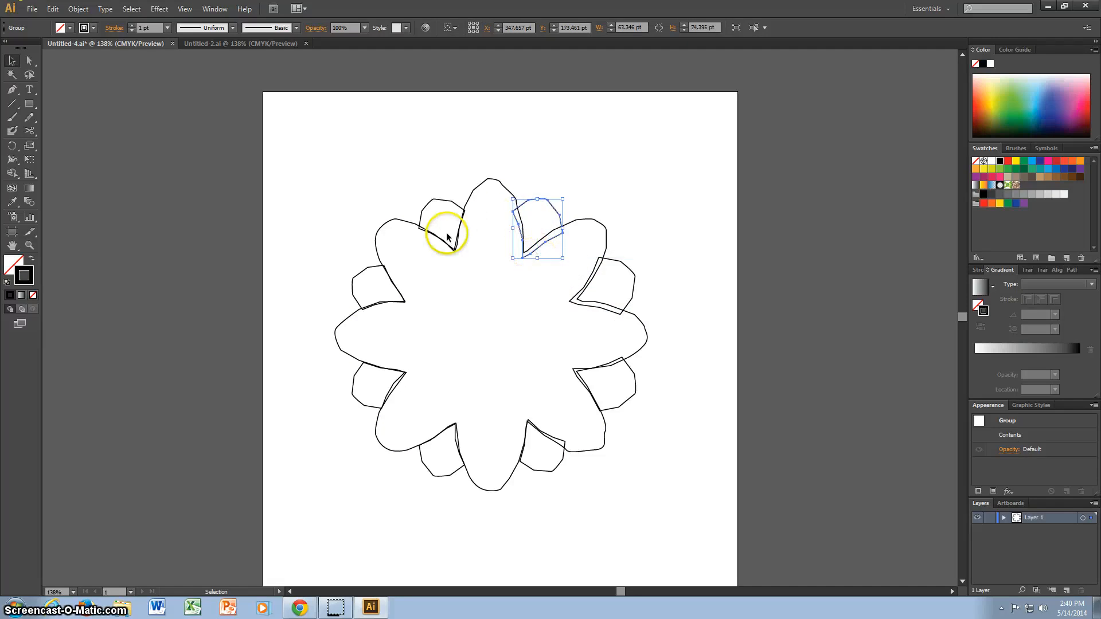
# Slightly enlarge the leaf outlines below the left petal and between the lower-left and bottom petals so they overlap the flower outline.
pyautogui.click(386, 378)
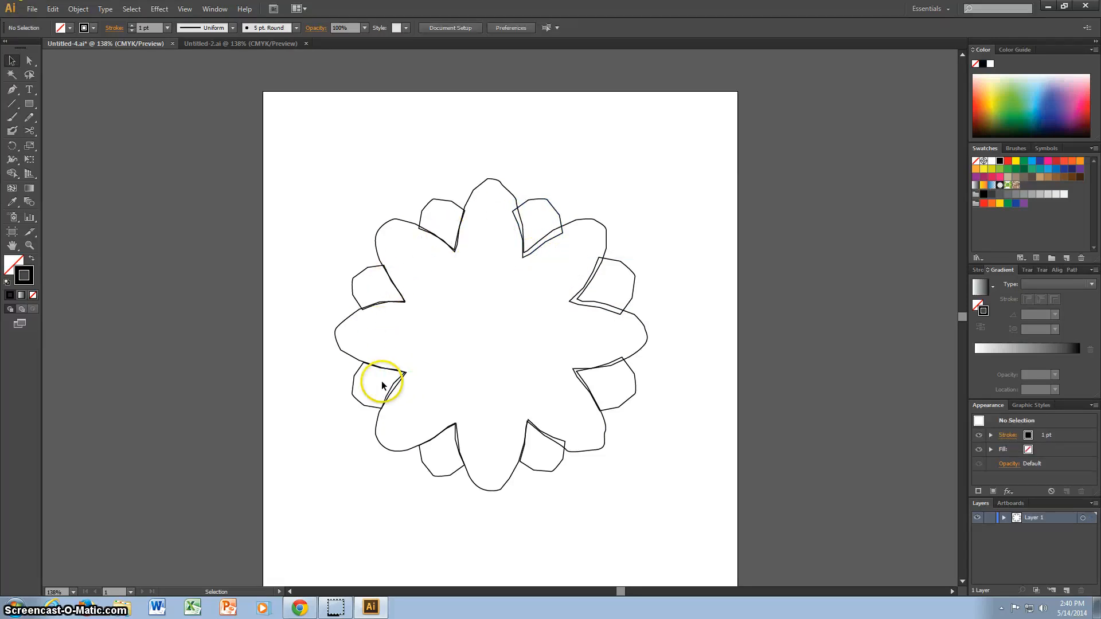
pyautogui.click(391, 387)
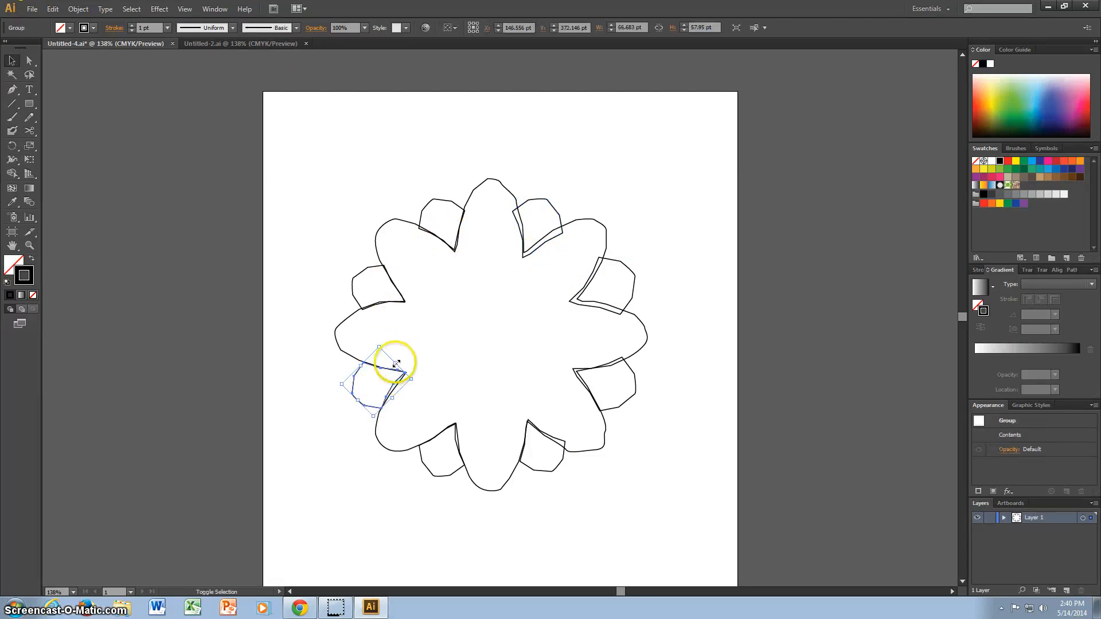
pyautogui.moveTo(397, 358); pyautogui.dragTo(401, 357)
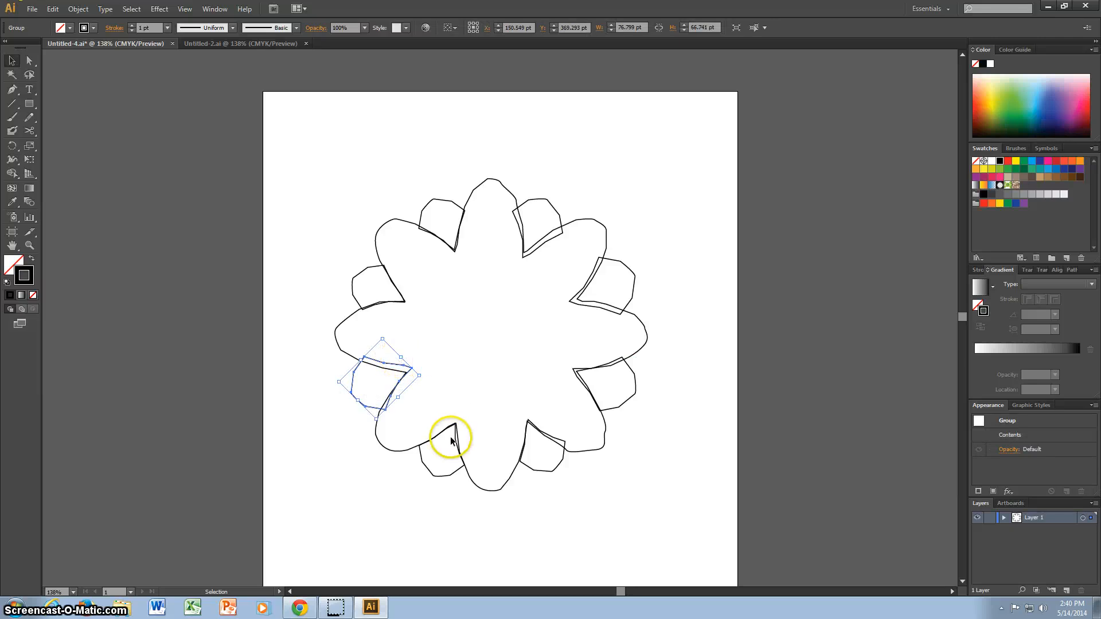
pyautogui.click(454, 436)
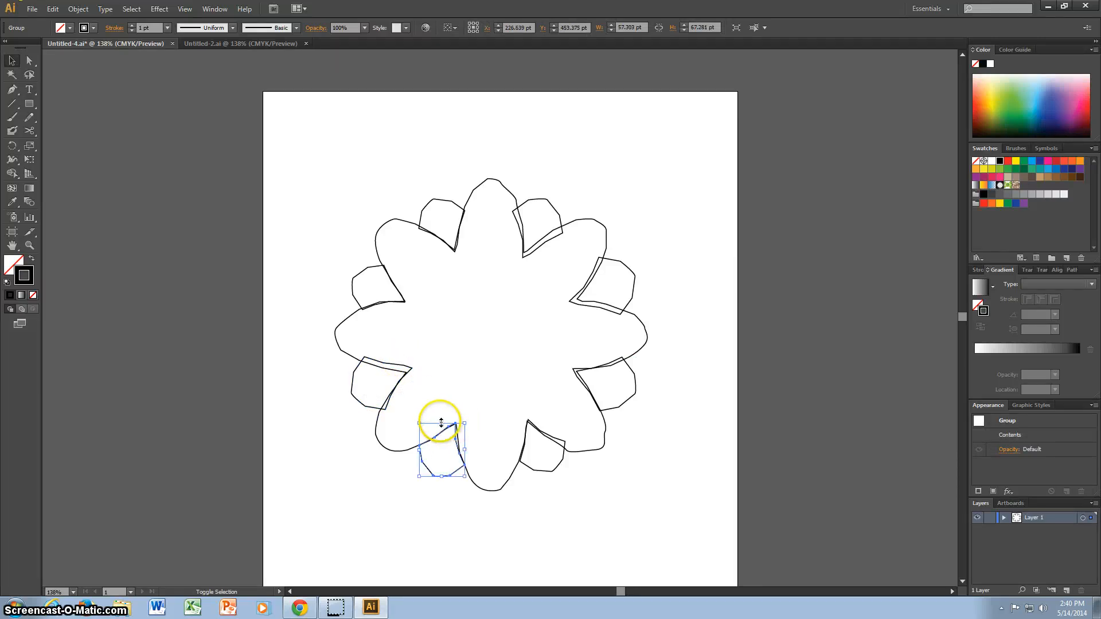
pyautogui.moveTo(441, 423); pyautogui.dragTo(442, 416)
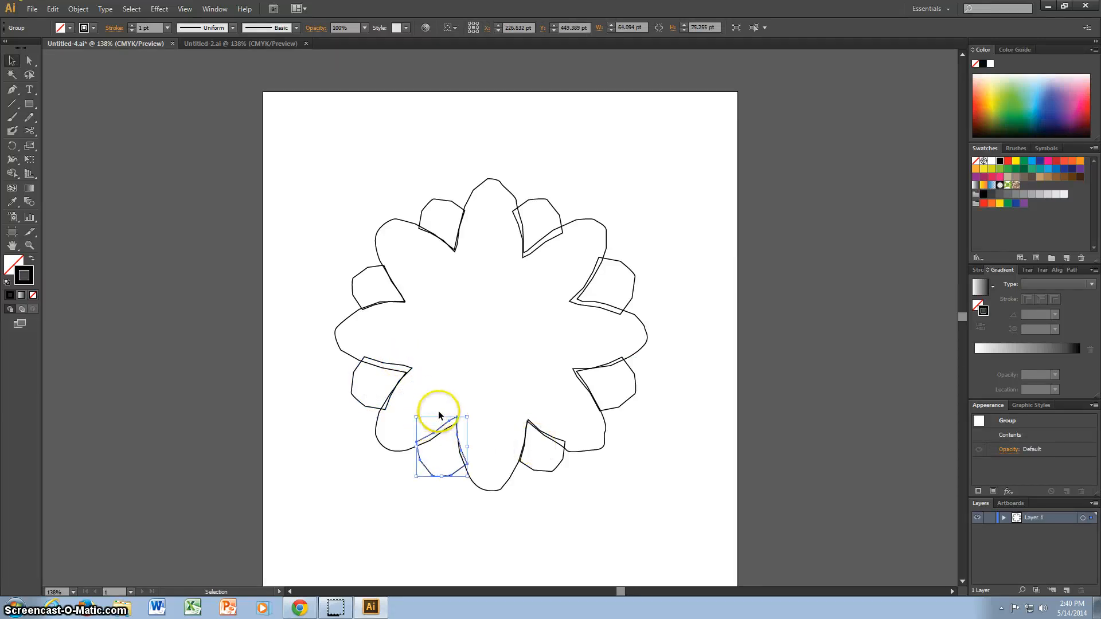
pyautogui.click(590, 369)
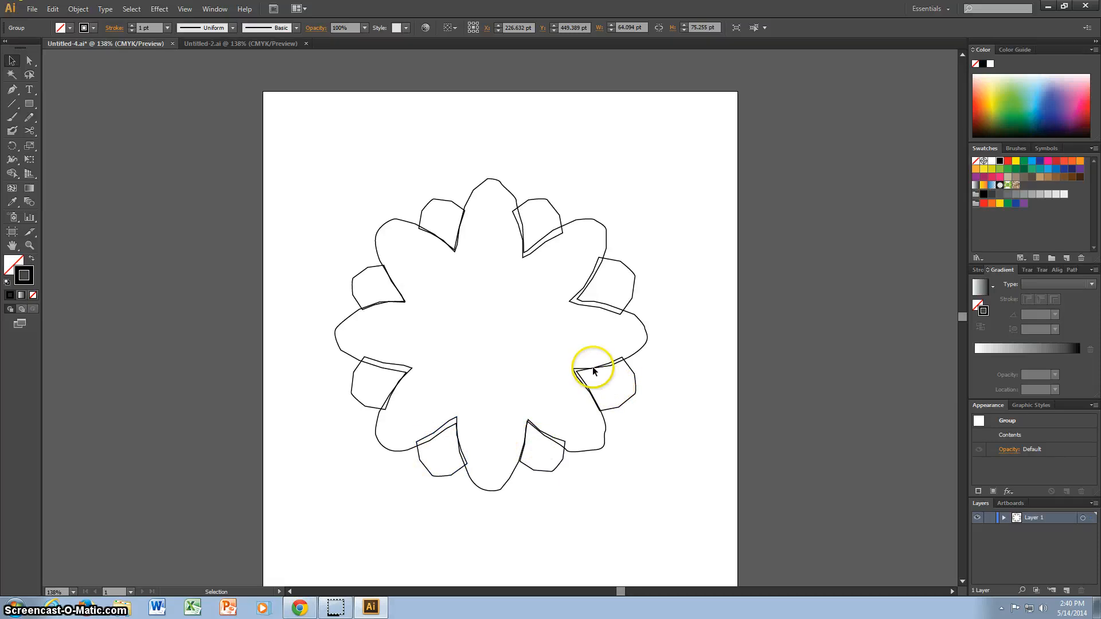
pyautogui.click(591, 387)
pyautogui.click(664, 376)
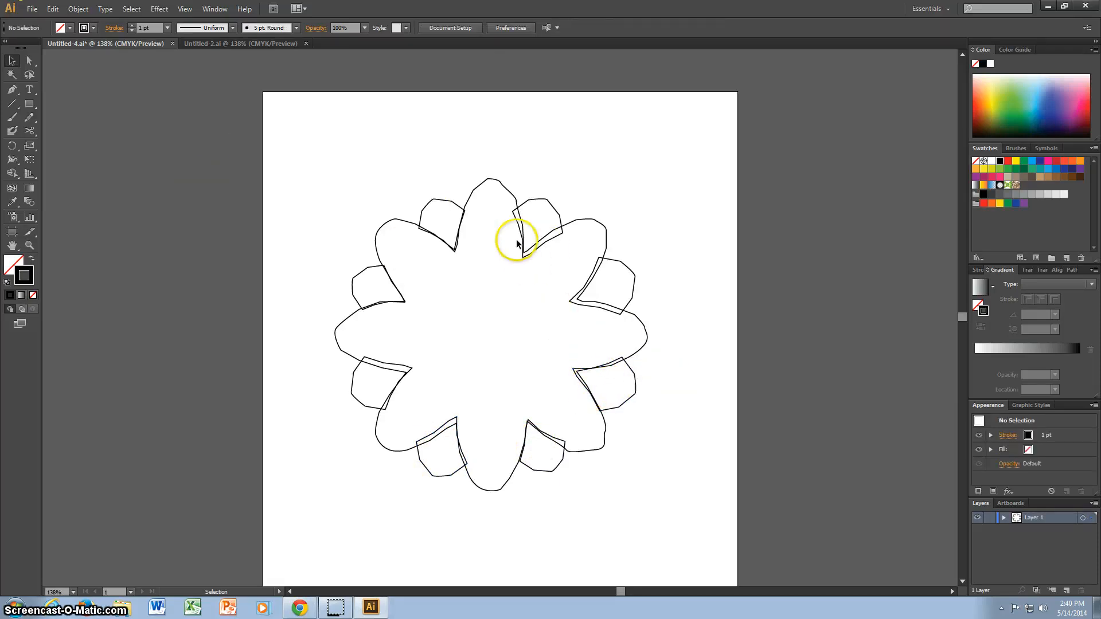
# Swap the flower outline's fill and stroke, and change its fill to an in-gamut magenta pink.
pyautogui.click(502, 185)
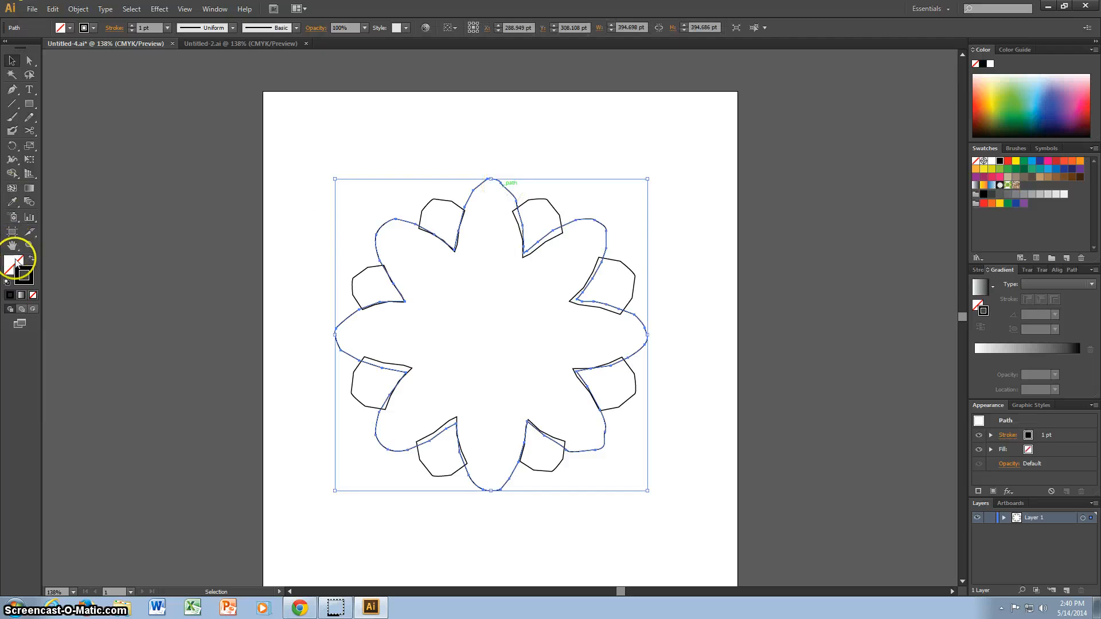
pyautogui.hotkey('shift', 'x')
pyautogui.doubleClick(14, 264)
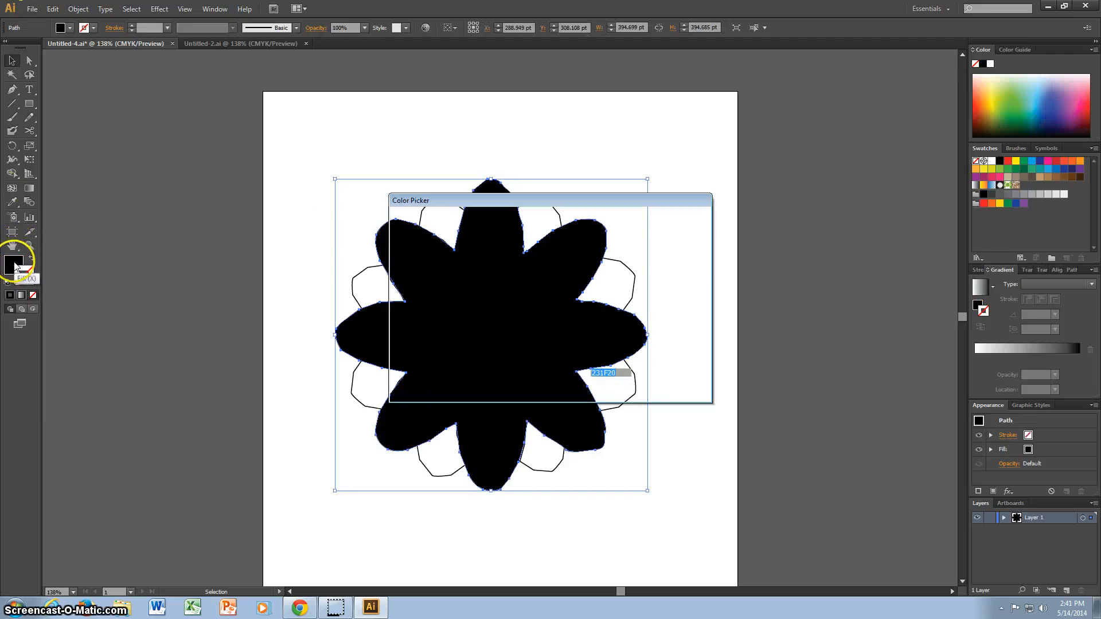
pyautogui.moveTo(561, 253); pyautogui.dragTo(565, 251)
pyautogui.click(534, 236)
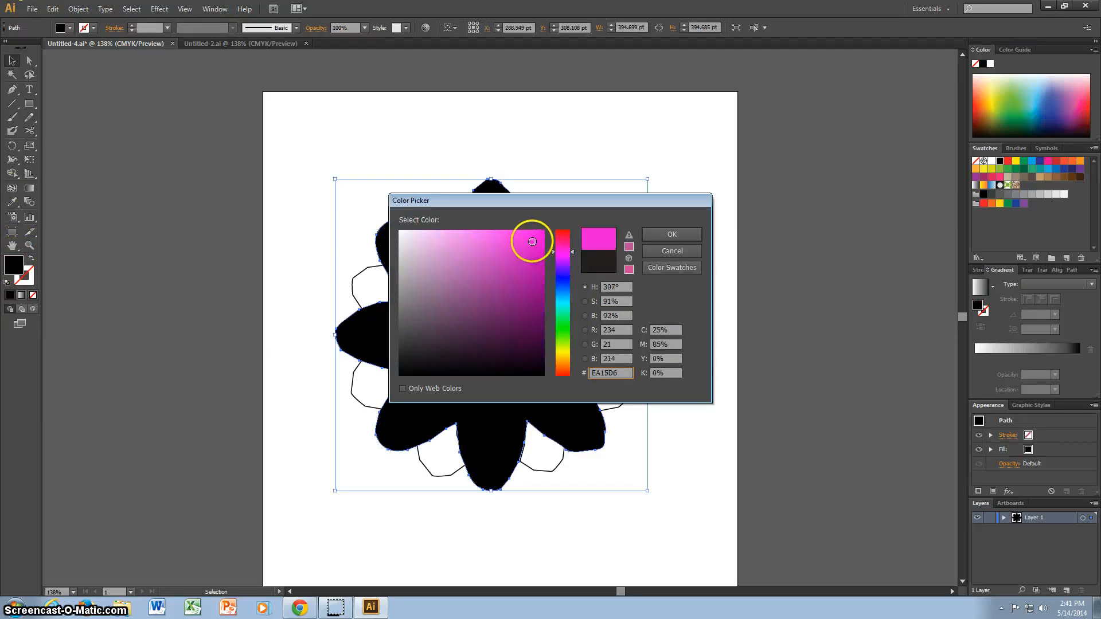
pyautogui.click(629, 246)
pyautogui.click(675, 233)
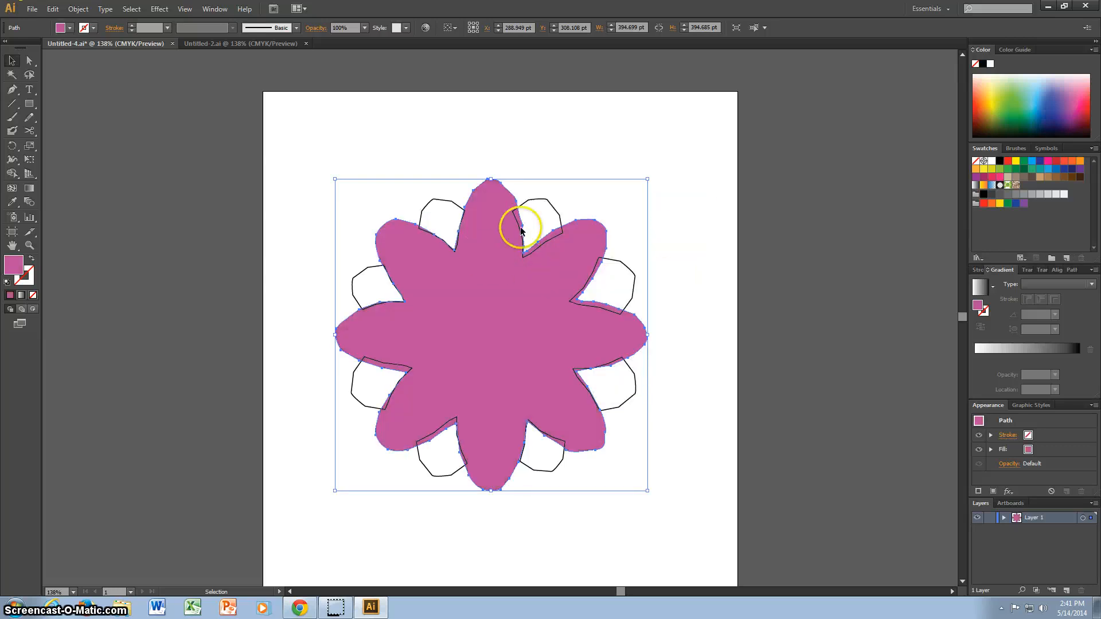
# Select all eight leaf outlines together and fill them with green picked as 1CF946.
pyautogui.click(528, 199)
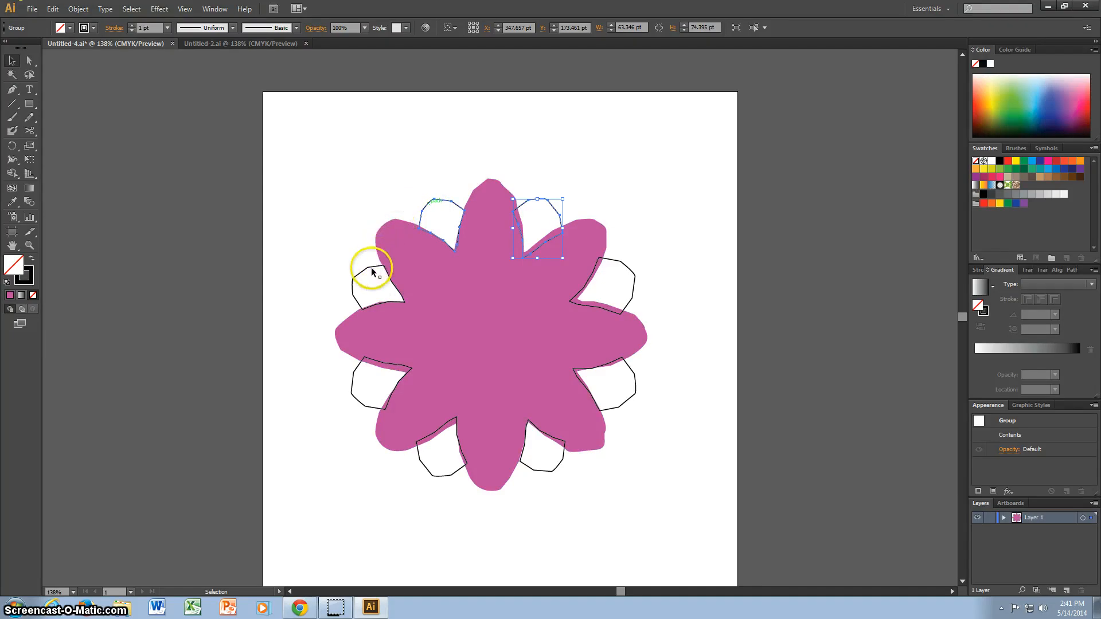
pyautogui.moveTo(370, 266); pyautogui.dragTo(360, 292)
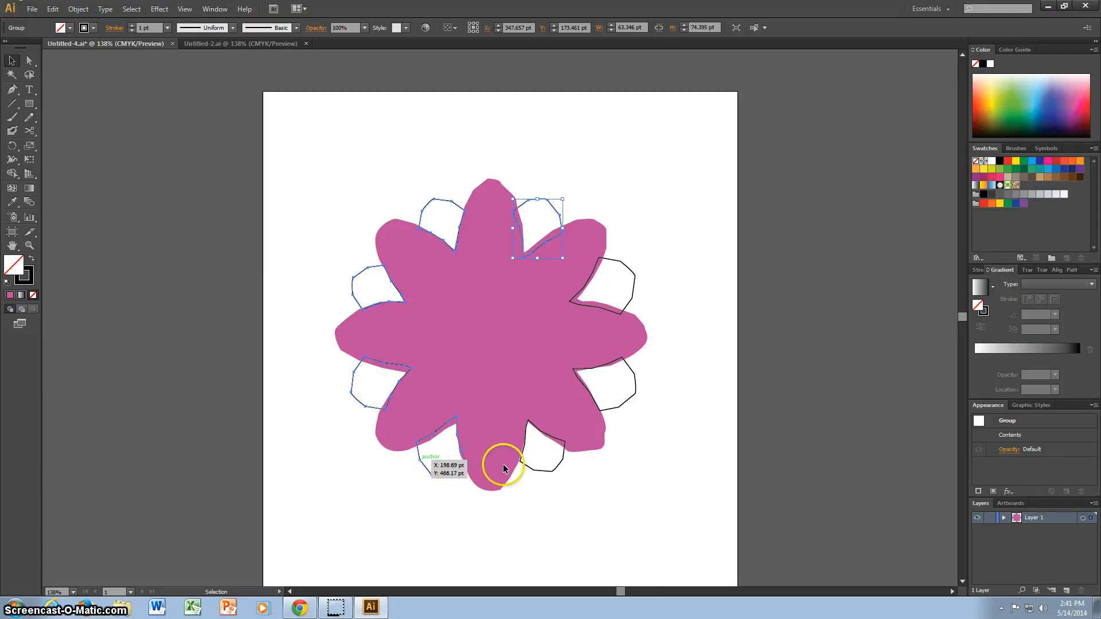
pyautogui.keyDown('shift'); pyautogui.click(539, 470); pyautogui.keyUp('shift')
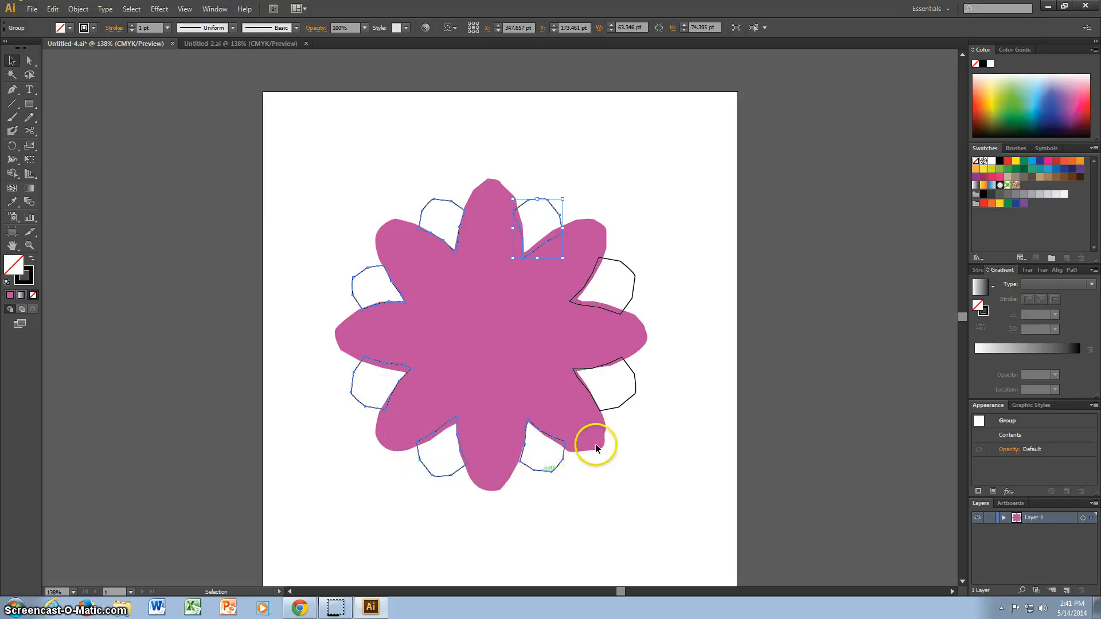
pyautogui.keyDown('shift'); pyautogui.click(635, 387); pyautogui.keyUp('shift')
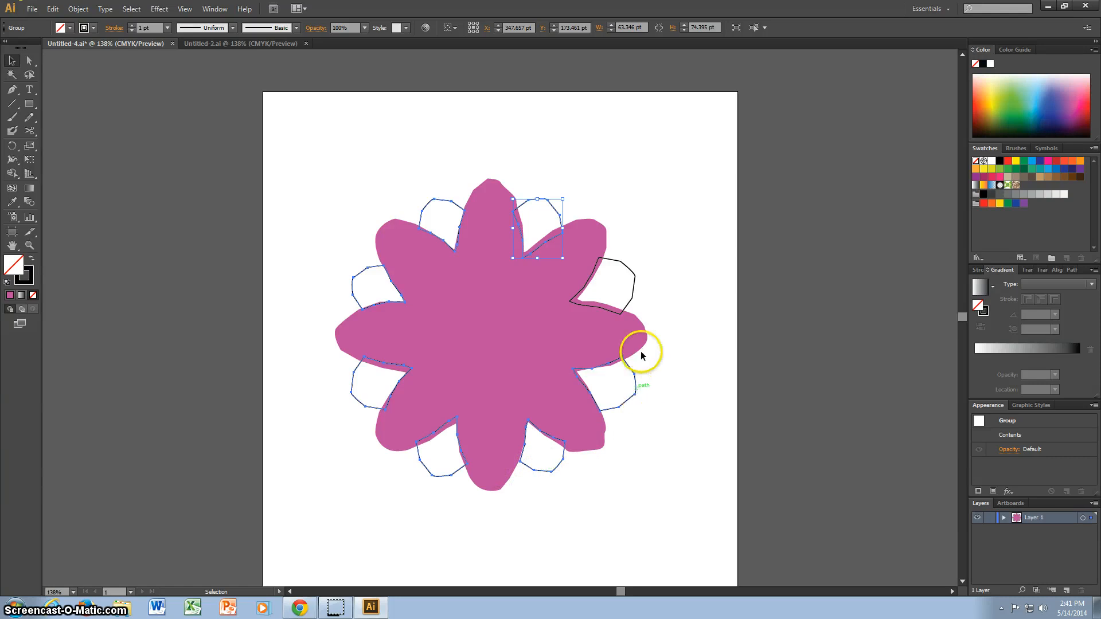
pyautogui.keyDown('shift'); pyautogui.click(635, 280); pyautogui.keyUp('shift')
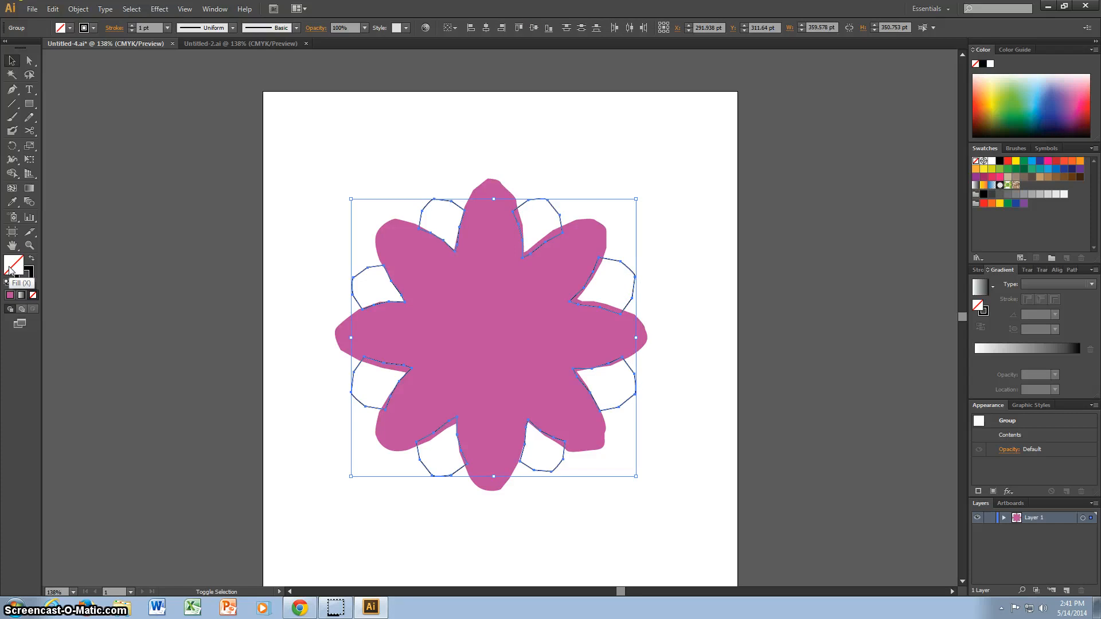
pyautogui.doubleClick(11, 267)
pyautogui.click(565, 317)
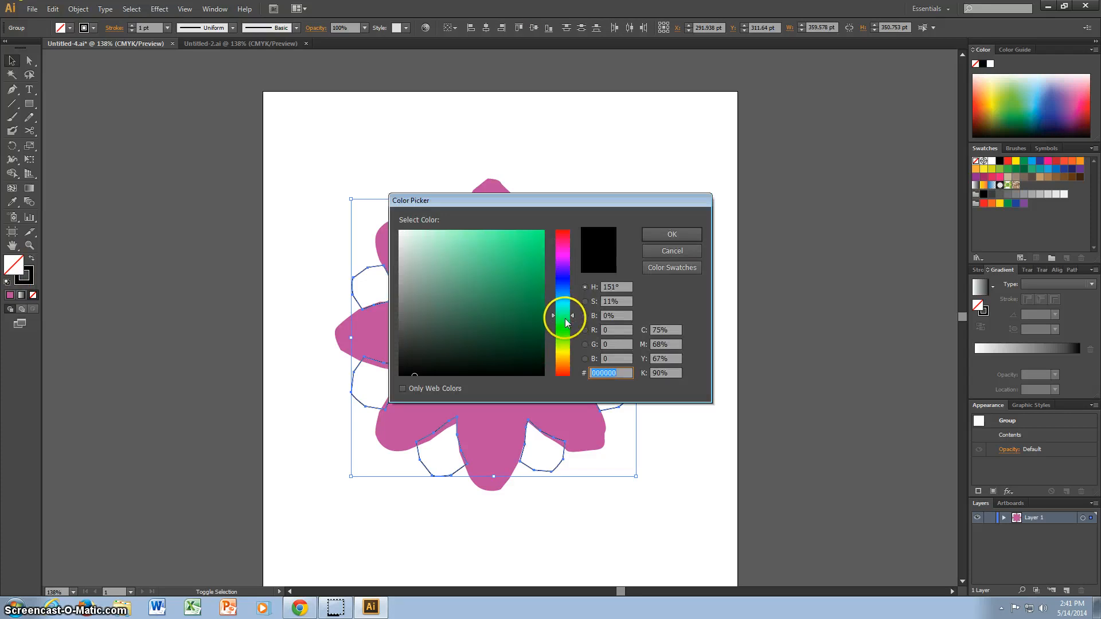
pyautogui.click(565, 323)
pyautogui.moveTo(539, 281); pyautogui.dragTo(529, 232)
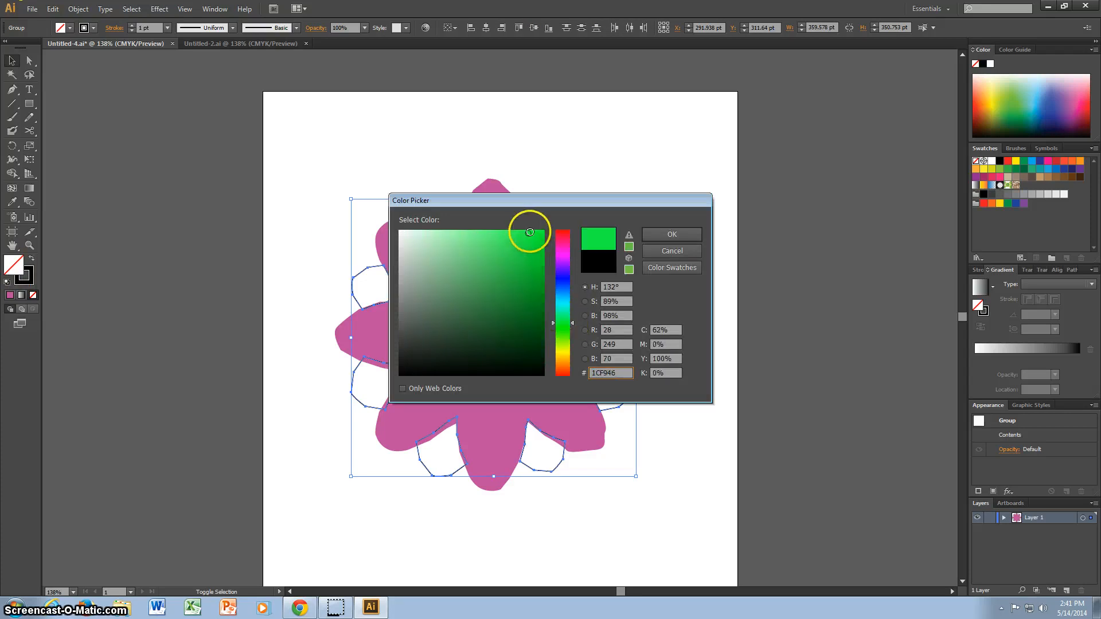
pyautogui.click(652, 231)
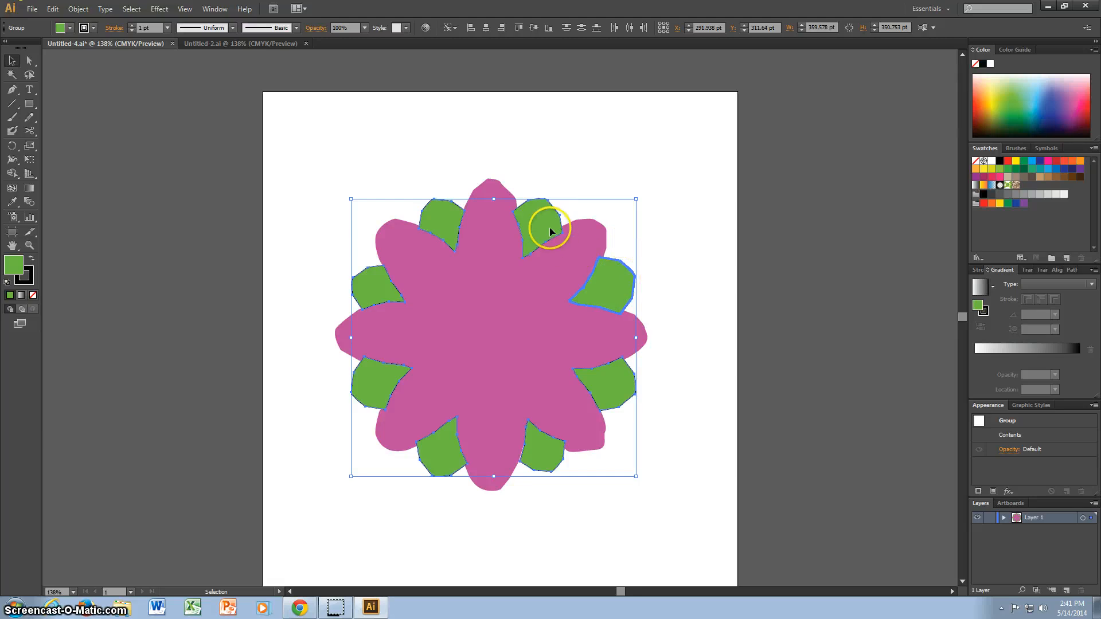
# Group the eight green leaves and nudge the group slightly to the right.
pyautogui.rightClick(625, 299)
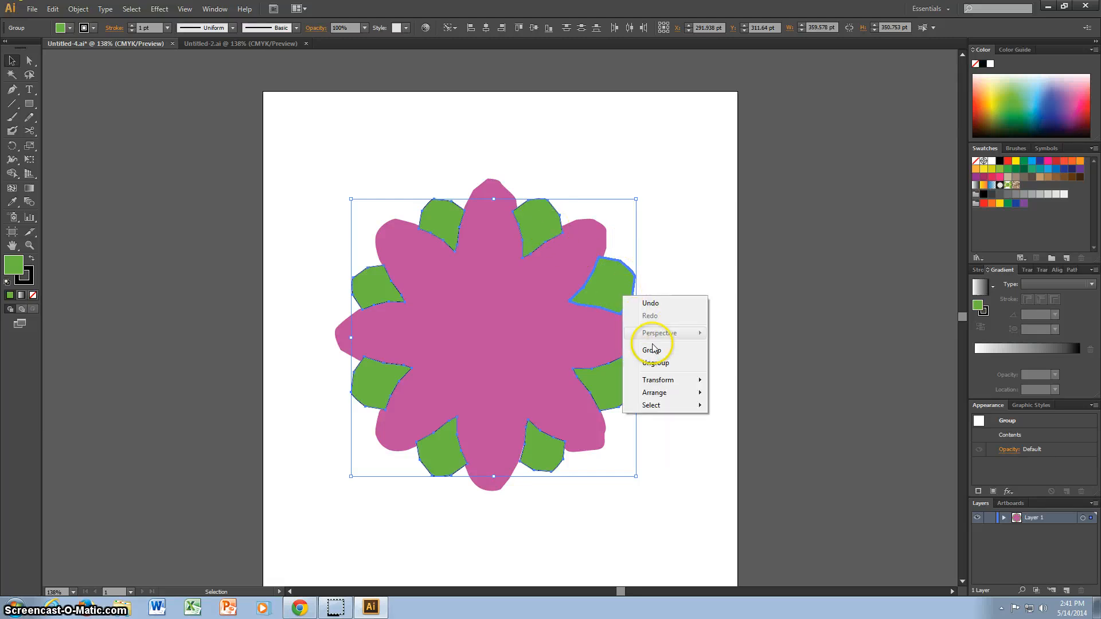
pyautogui.click(658, 352)
pyautogui.moveTo(609, 294)
pyautogui.mouseDown()
pyautogui.moveTo(749, 292)
pyautogui.moveTo(611, 295)
pyautogui.mouseUp()
pyautogui.click(663, 281)
pyautogui.click(618, 281)
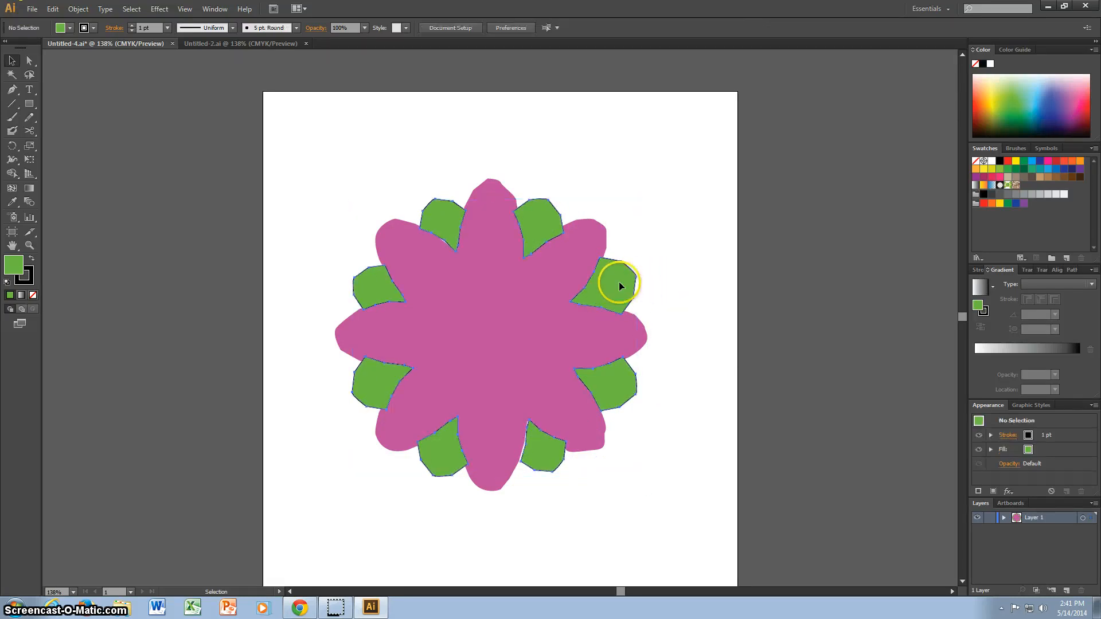
# Send the green leaf group to the back, behind the pink flower.
pyautogui.rightClick(601, 278)
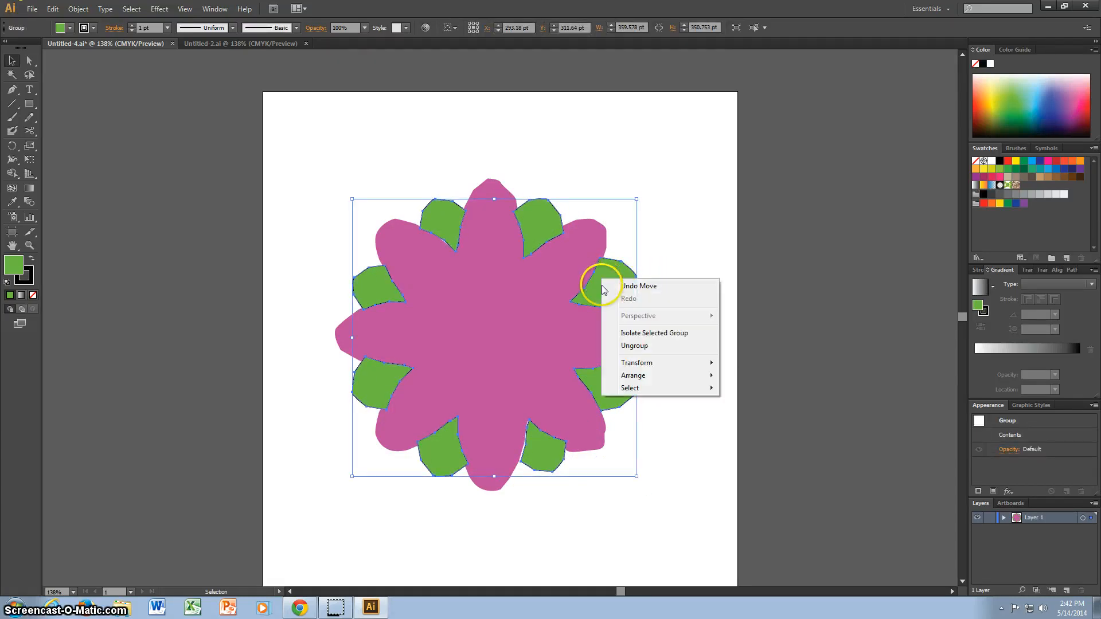
pyautogui.moveTo(631, 375)
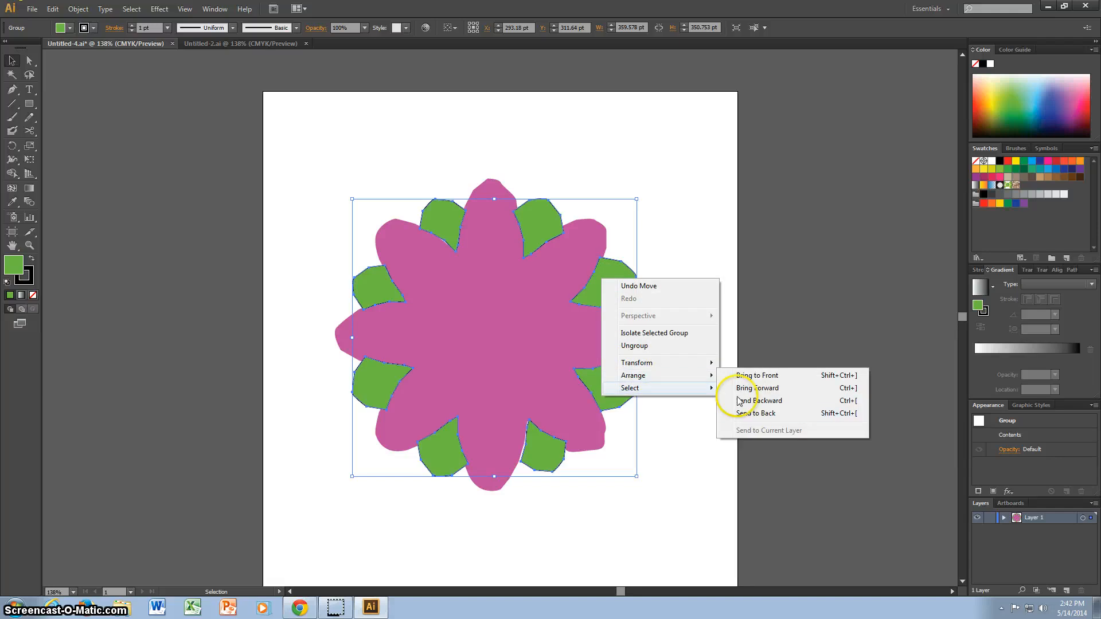
pyautogui.click(754, 415)
pyautogui.click(689, 317)
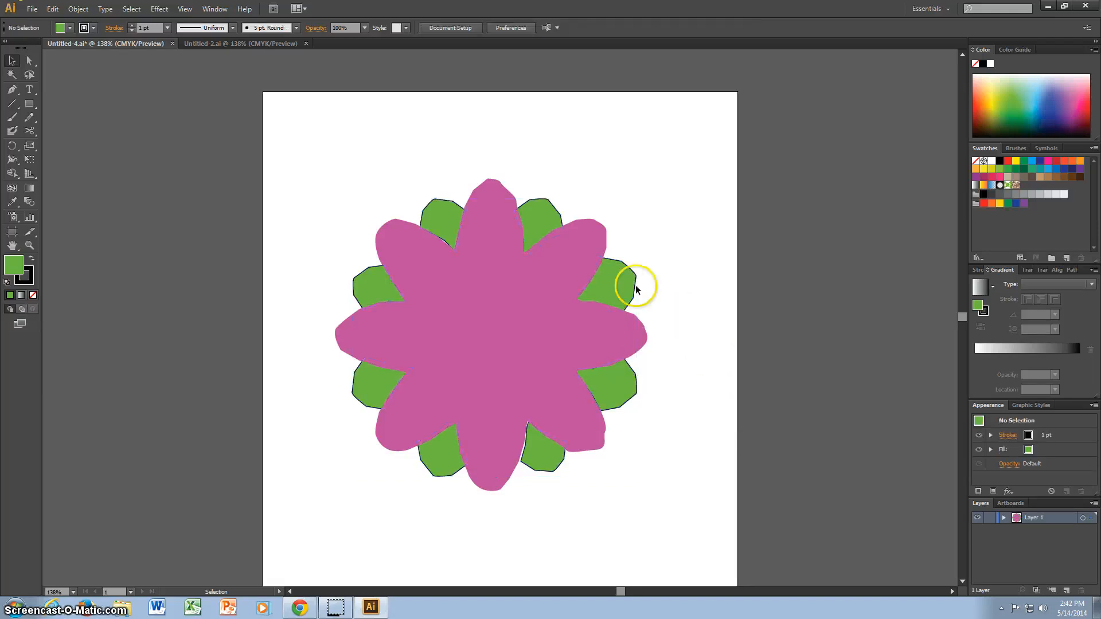
# Remove the black stroke from the green leaf group.
pyautogui.click(432, 211)
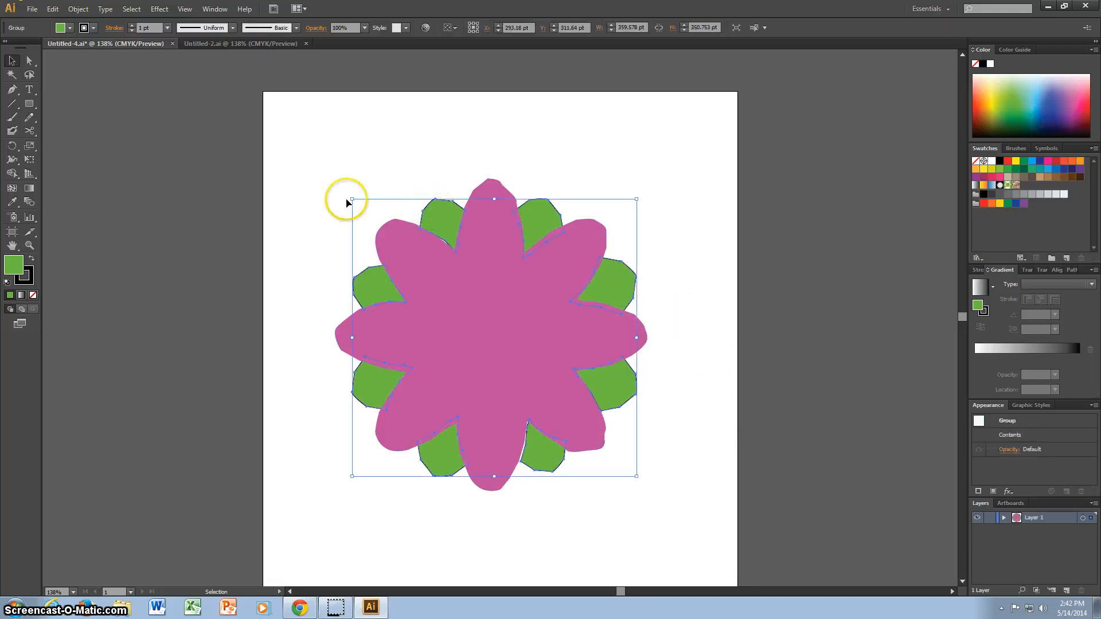
pyautogui.click(29, 275)
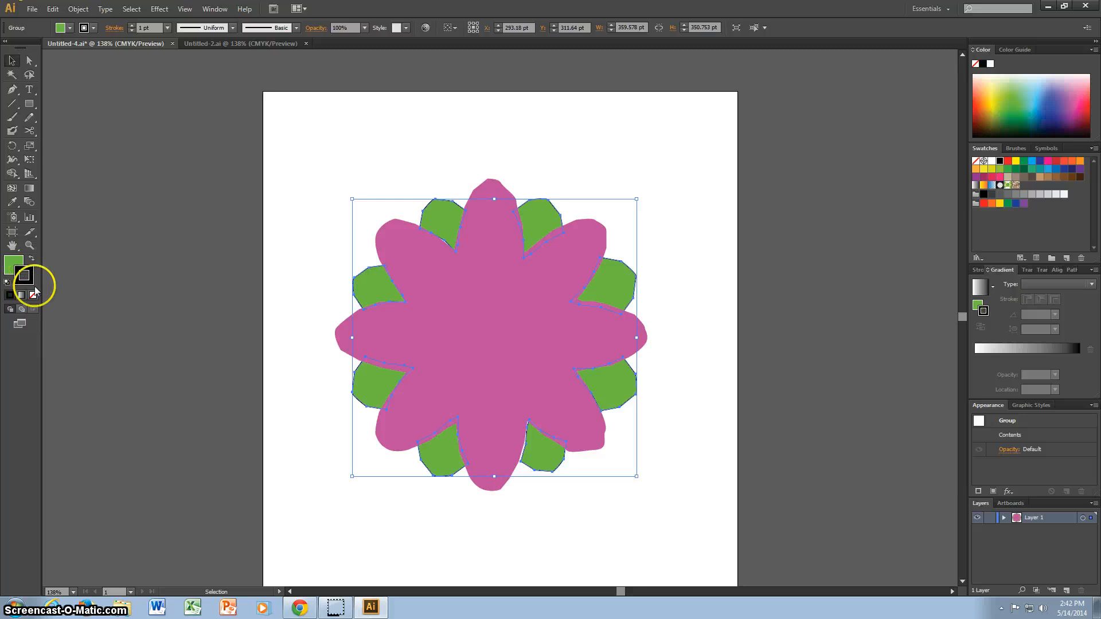
pyautogui.click(33, 296)
# Select the magenta flower shape and fill it with the white-to-black linear gradient.
pyautogui.click(453, 293)
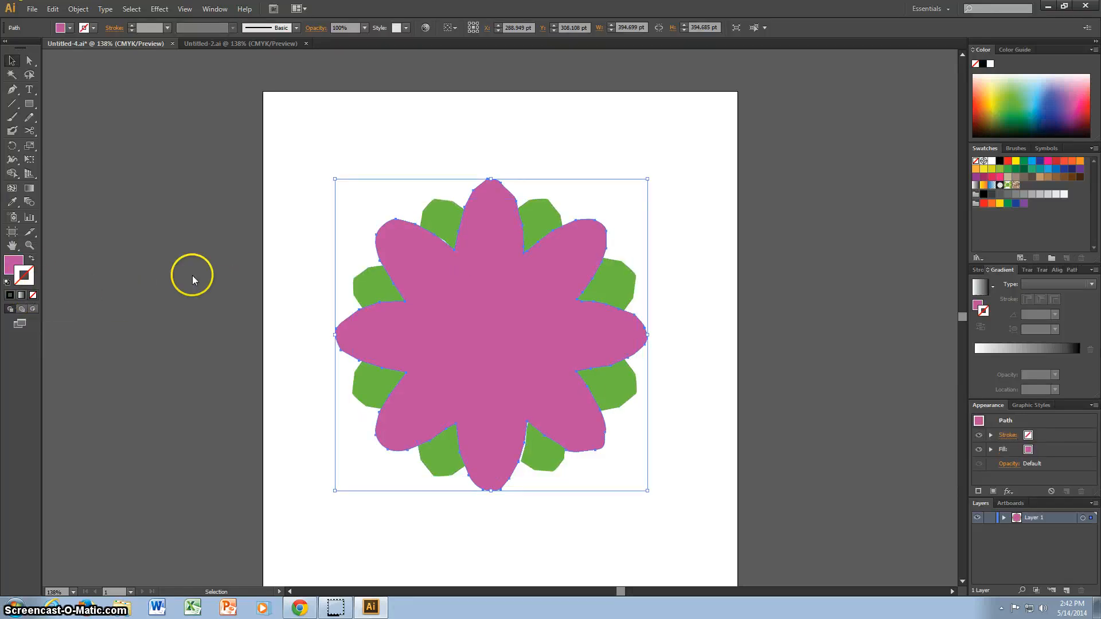
pyautogui.click(191, 275)
pyautogui.click(455, 299)
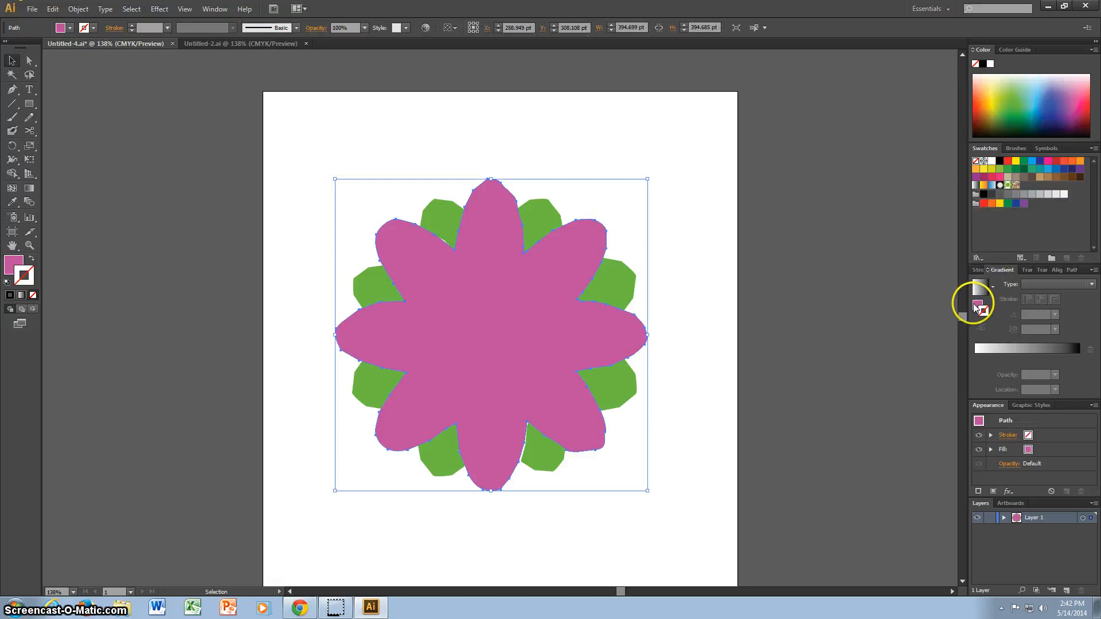
pyautogui.click(31, 259)
pyautogui.click(31, 259)
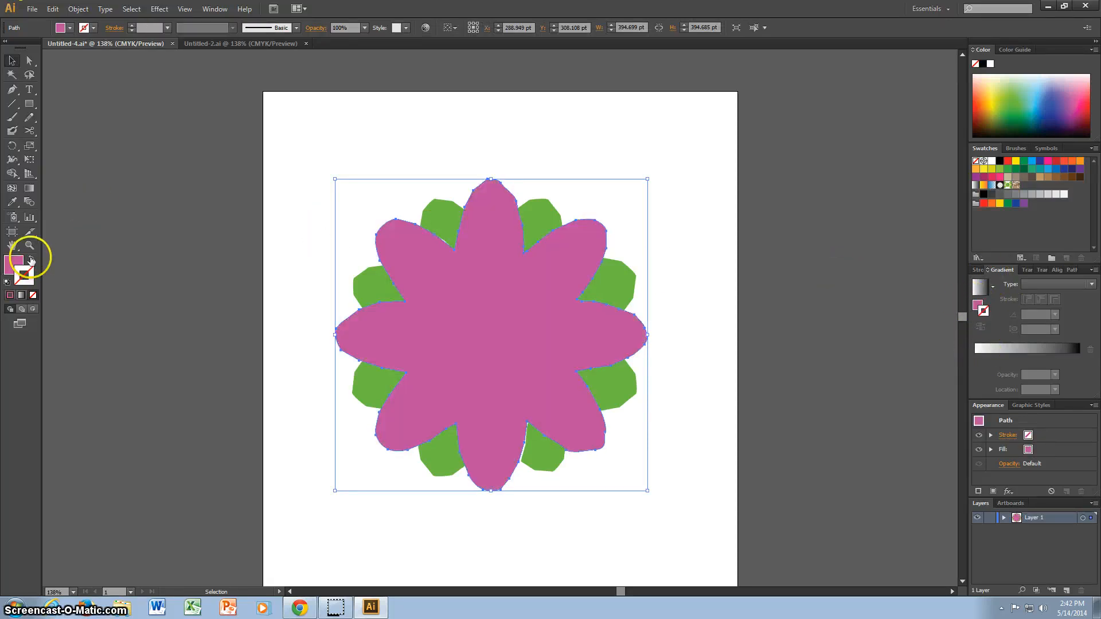
pyautogui.click(14, 262)
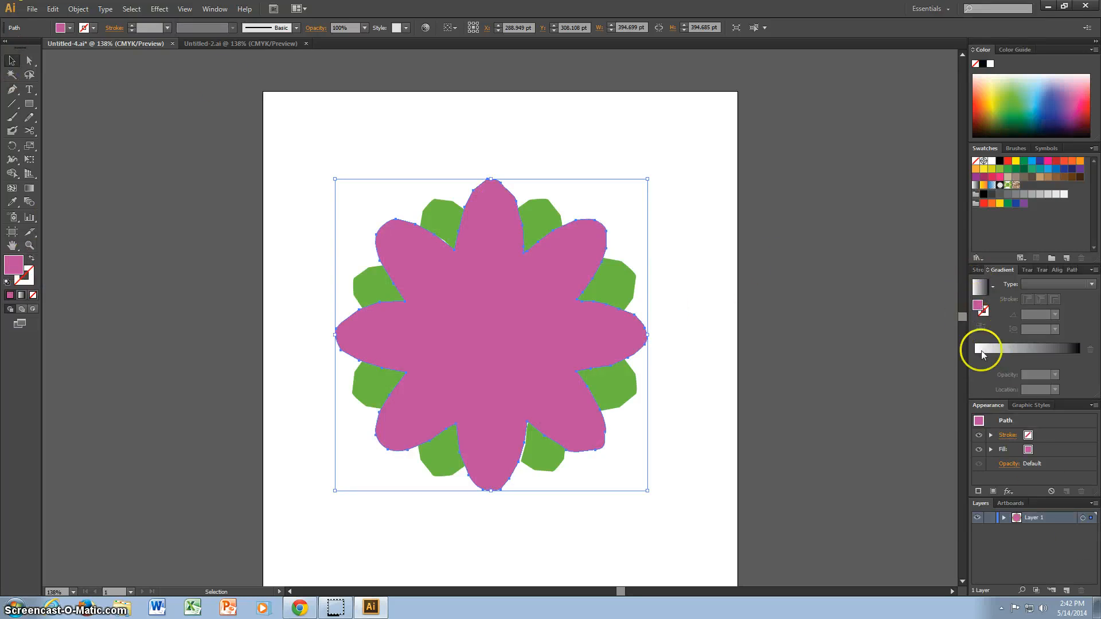
pyautogui.click(996, 350)
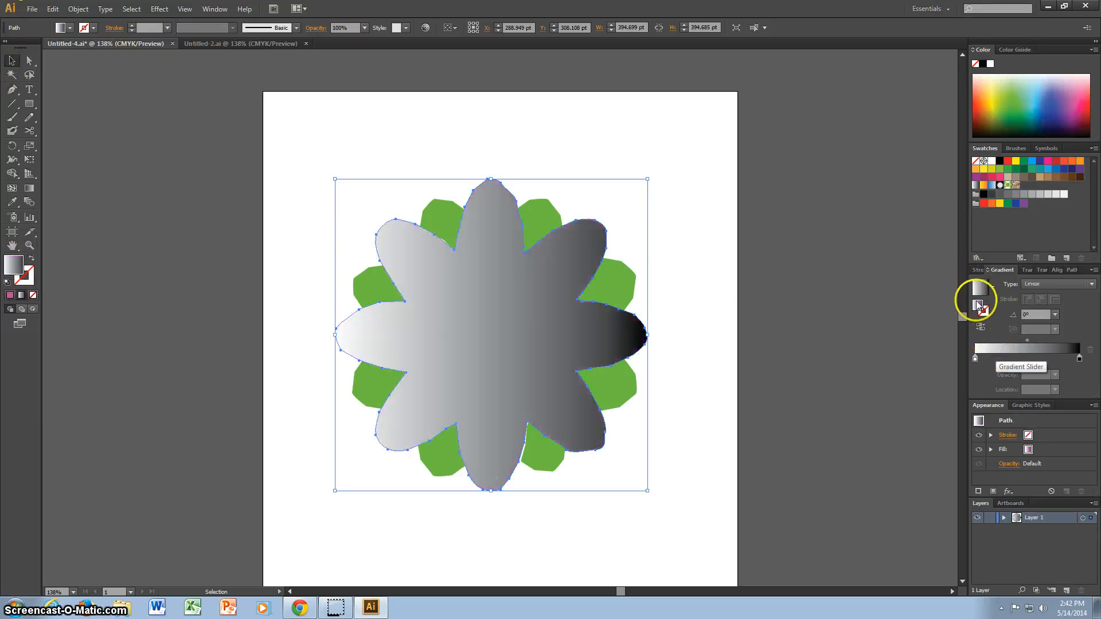
# Recolour the flower's gradient with hot pink on the white stop and the lightest grey swatch on the black stop.
pyautogui.doubleClick(976, 359)
pyautogui.click(931, 419)
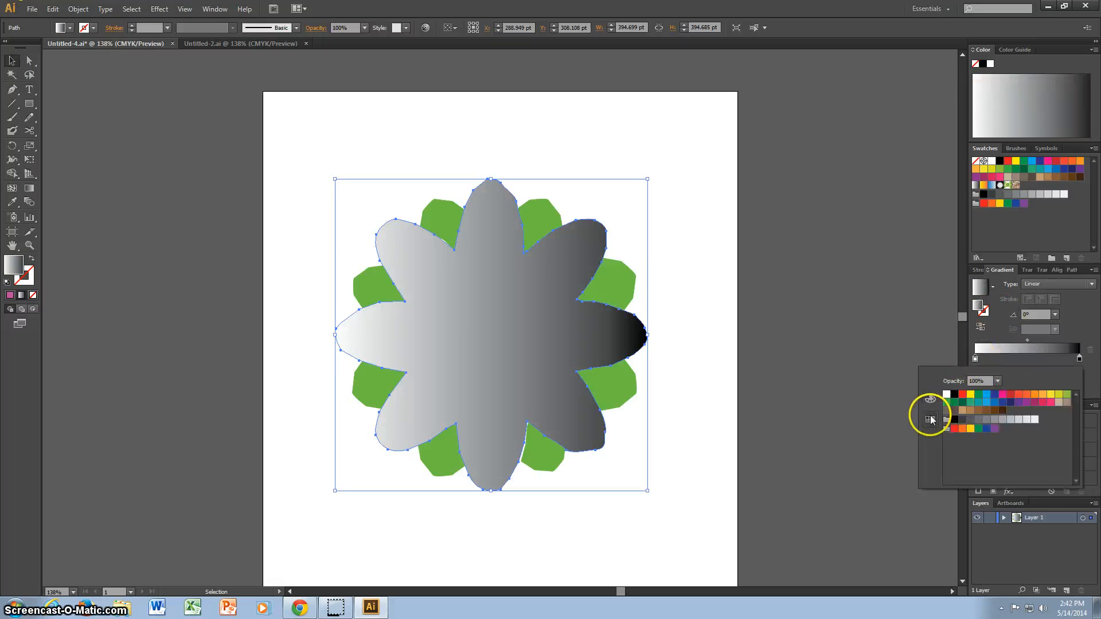
pyautogui.click(10, 295)
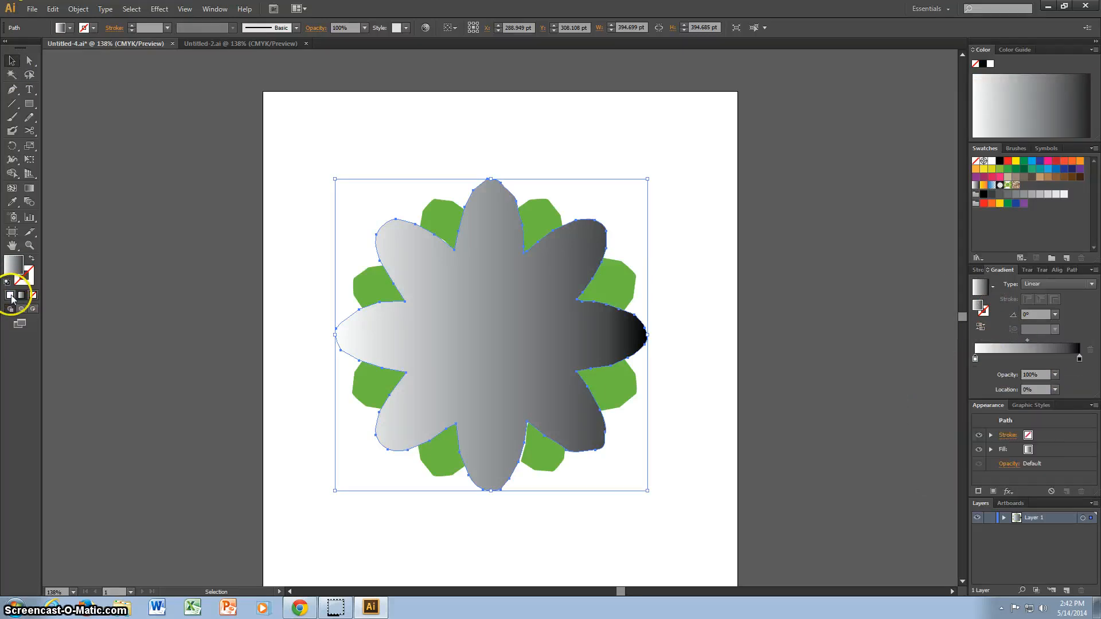
pyautogui.click(985, 349)
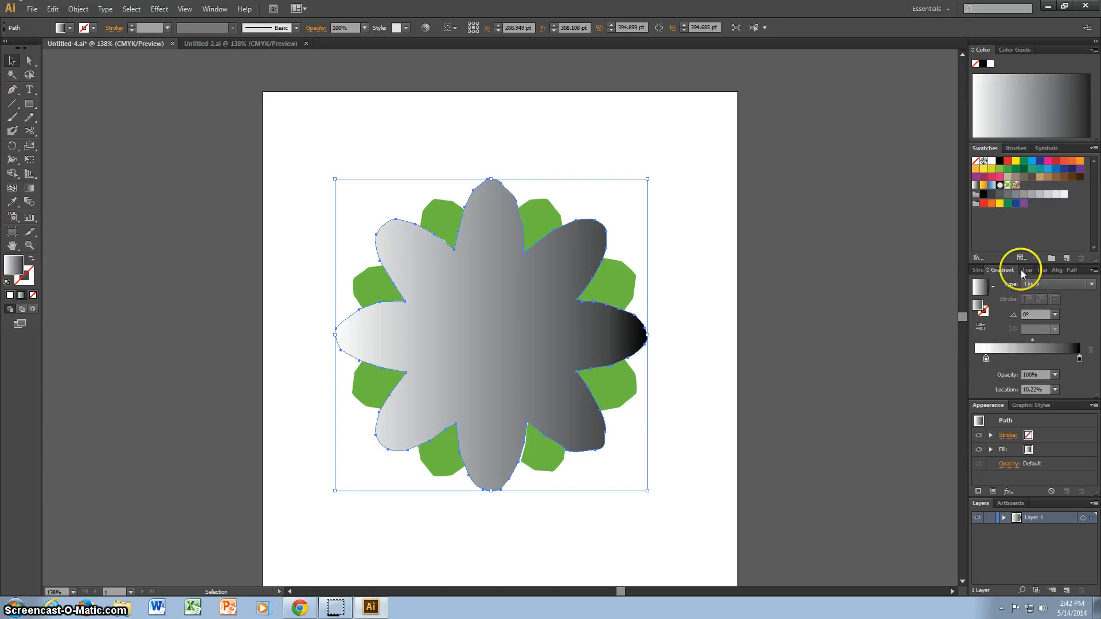
pyautogui.moveTo(1048, 161); pyautogui.dragTo(985, 361)
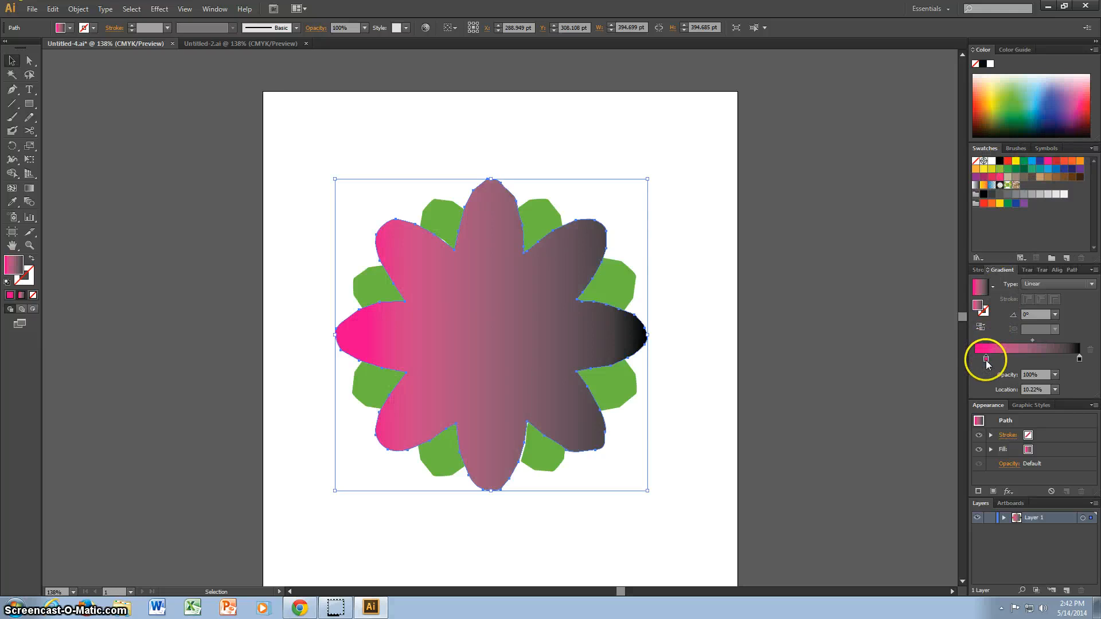
pyautogui.click(1079, 359)
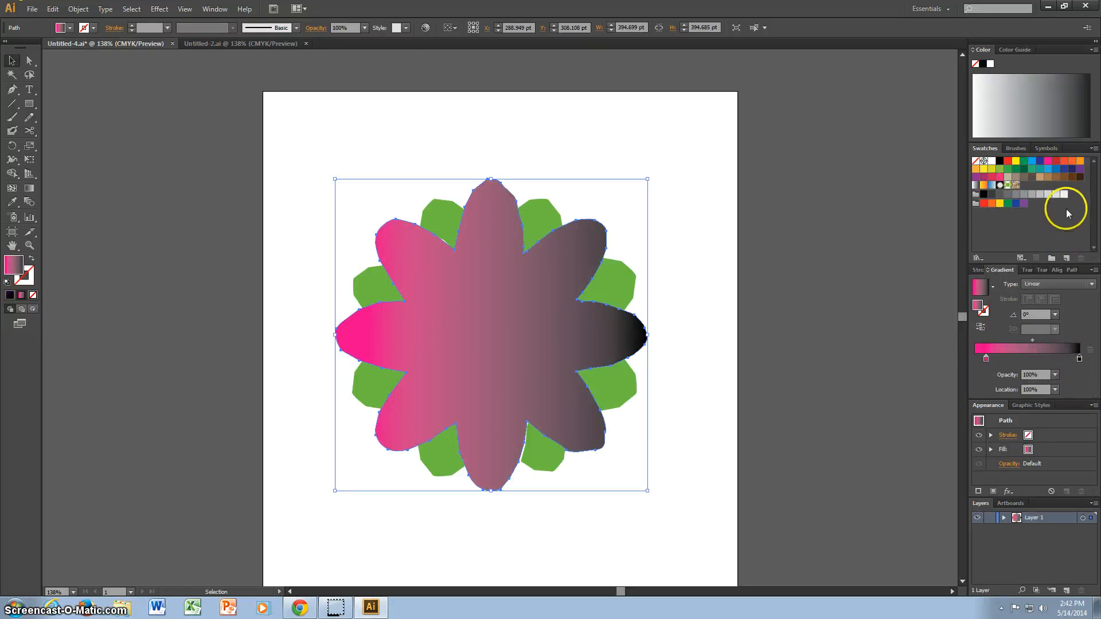
pyautogui.moveTo(1064, 194); pyautogui.dragTo(1077, 359)
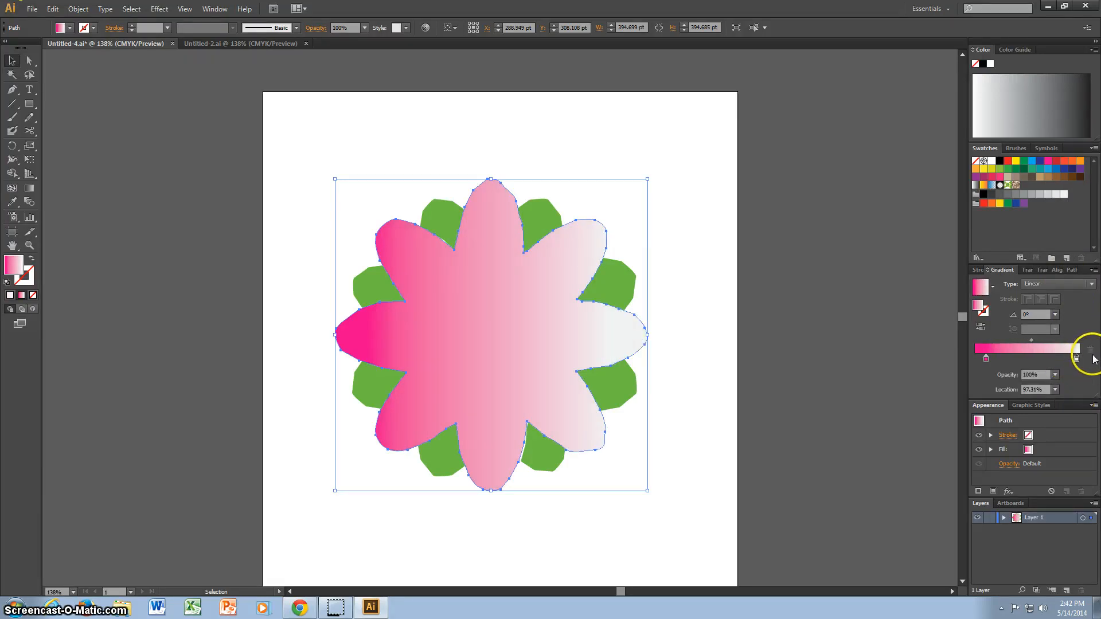
# Make the flower's gradient radial, with its midpoint at about 86.5% and the pink stop at 0%.
pyautogui.click(1093, 284)
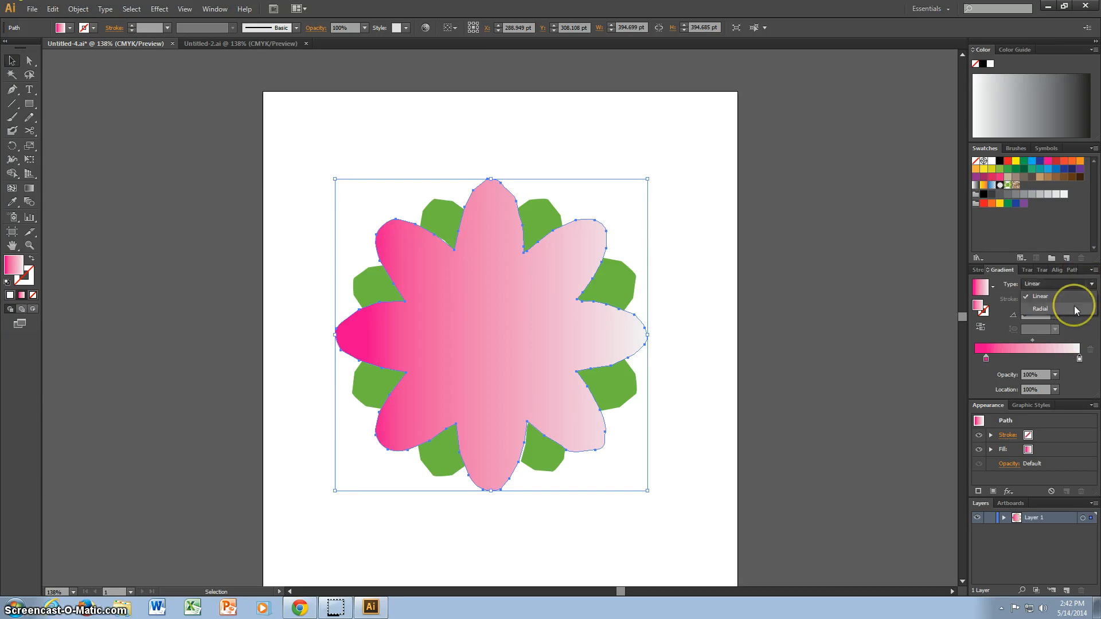
pyautogui.click(1093, 285)
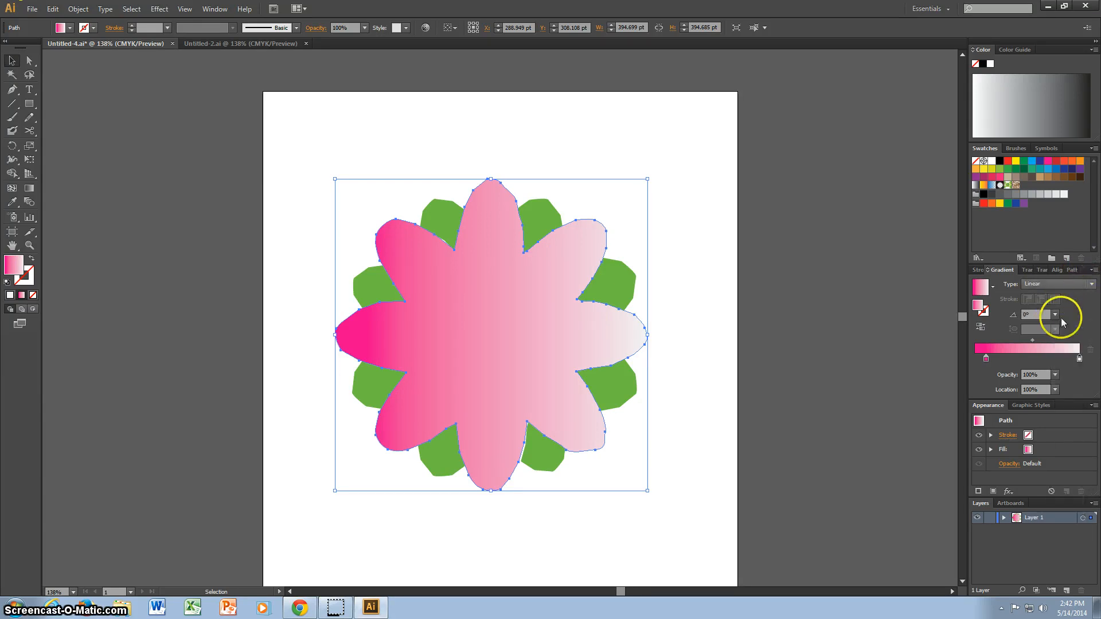
pyautogui.click(1092, 284)
pyautogui.click(1065, 311)
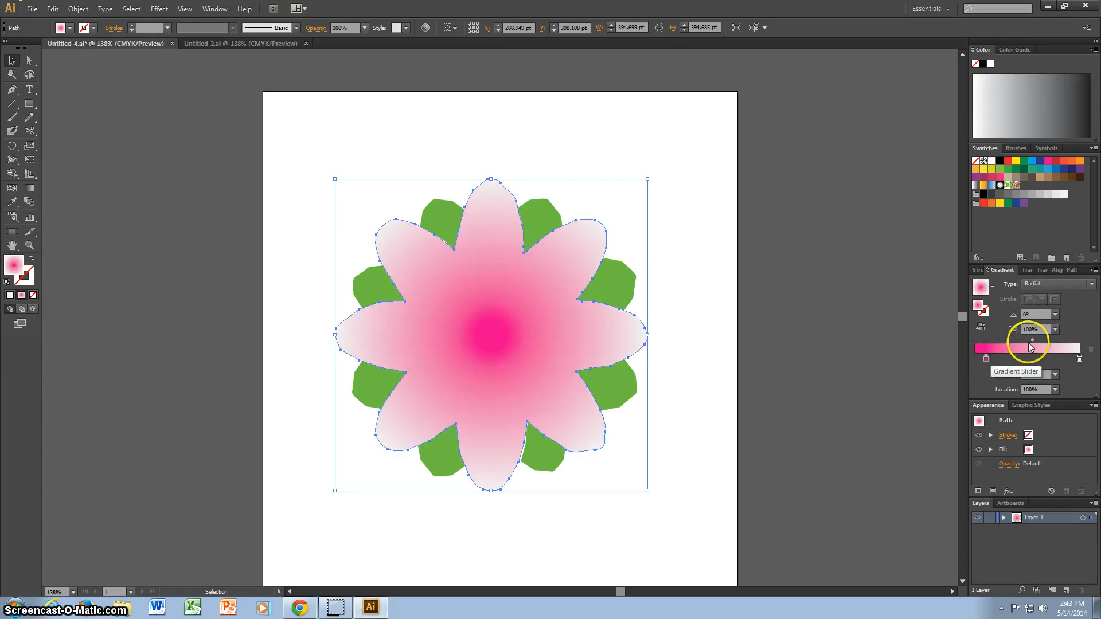
pyautogui.moveTo(1032, 342); pyautogui.dragTo(1066, 338)
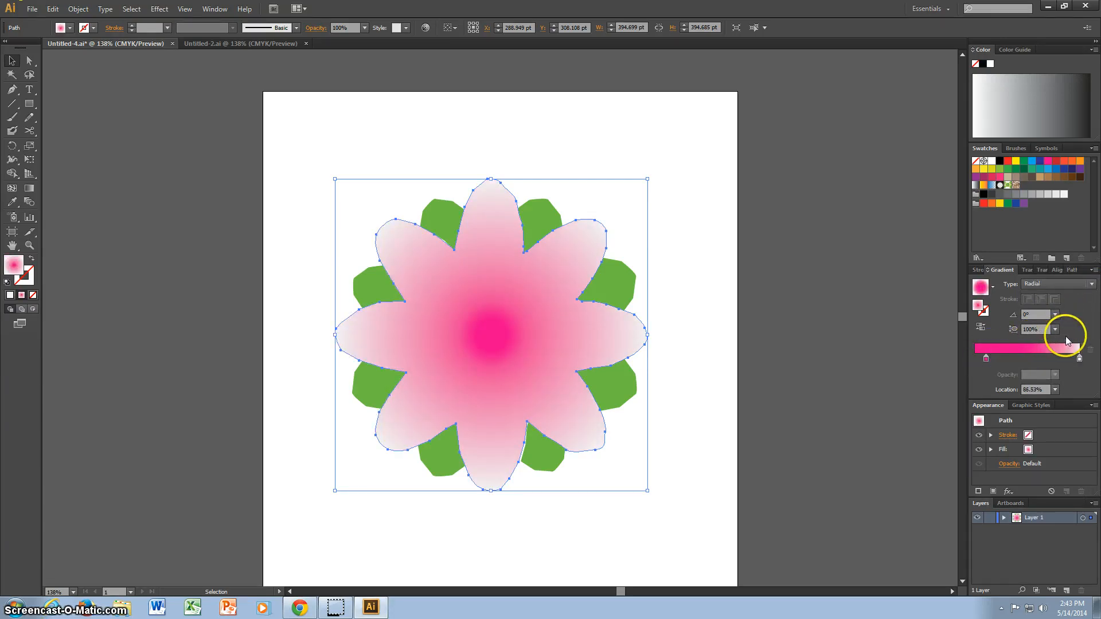
pyautogui.moveTo(986, 359); pyautogui.dragTo(962, 354)
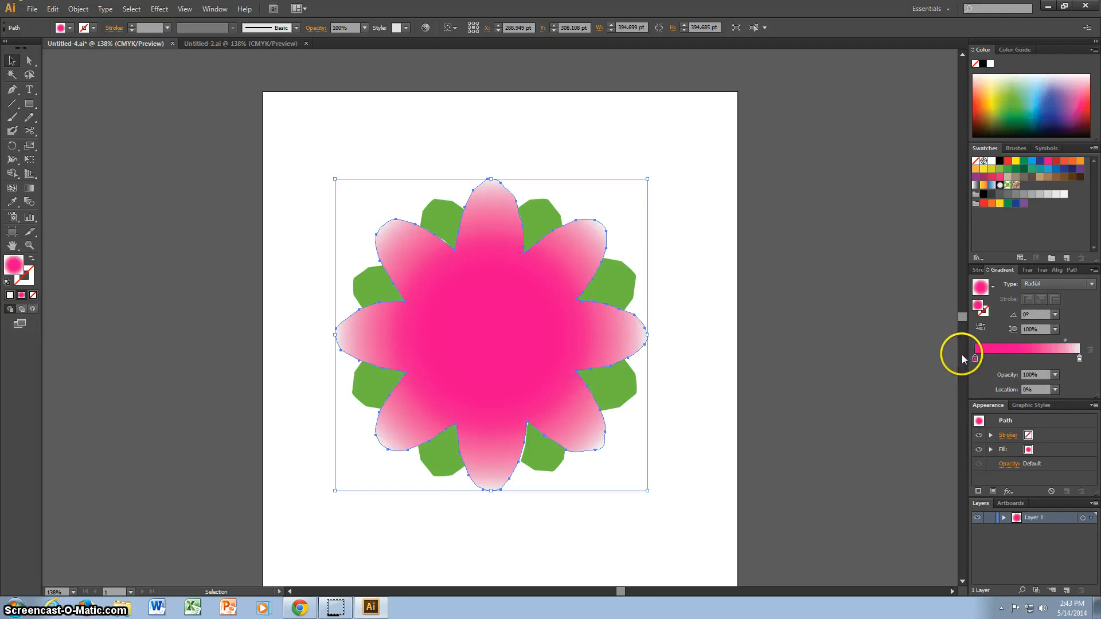
# Give the leaf group the same radial gradient with green as its inner colour at 0% and the midpoint at about 86.6%.
pyautogui.click(543, 216)
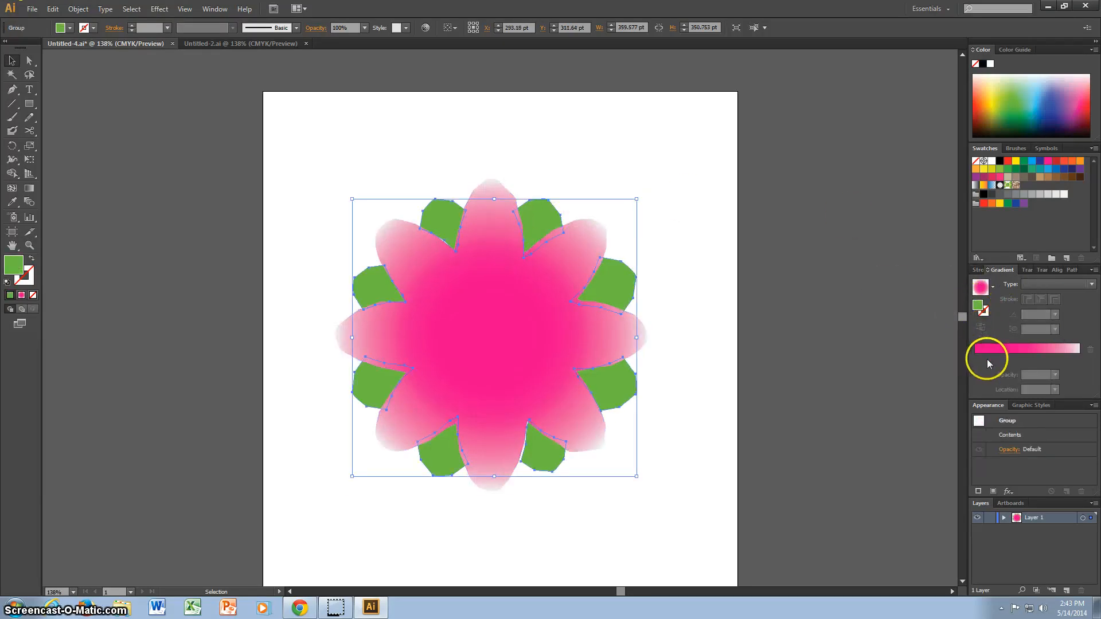
pyautogui.click(987, 348)
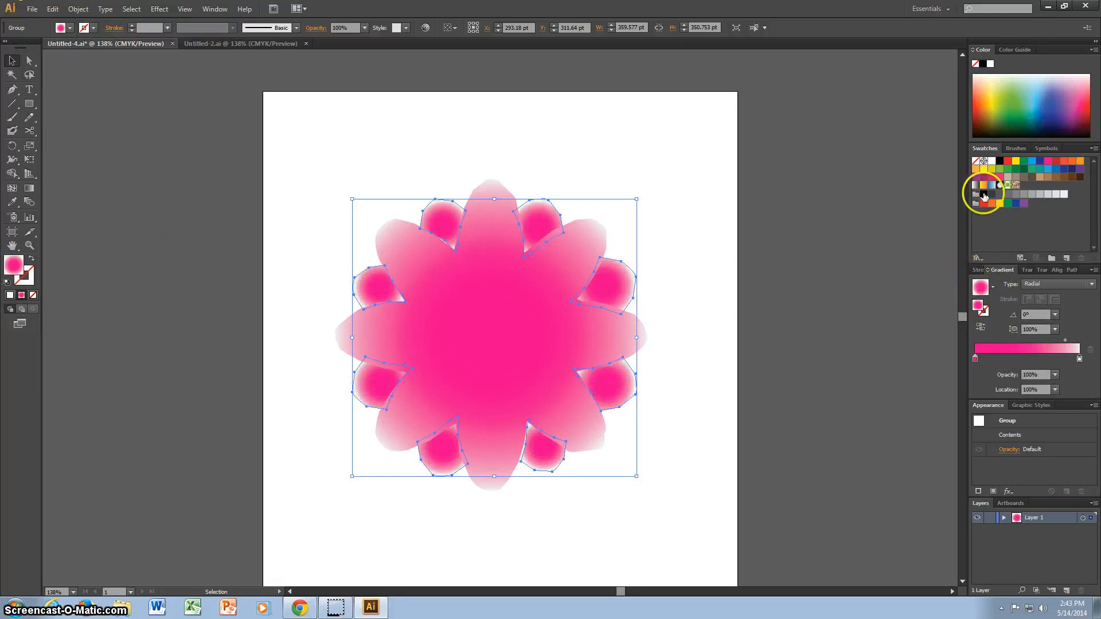
pyautogui.moveTo(1008, 169); pyautogui.dragTo(977, 372)
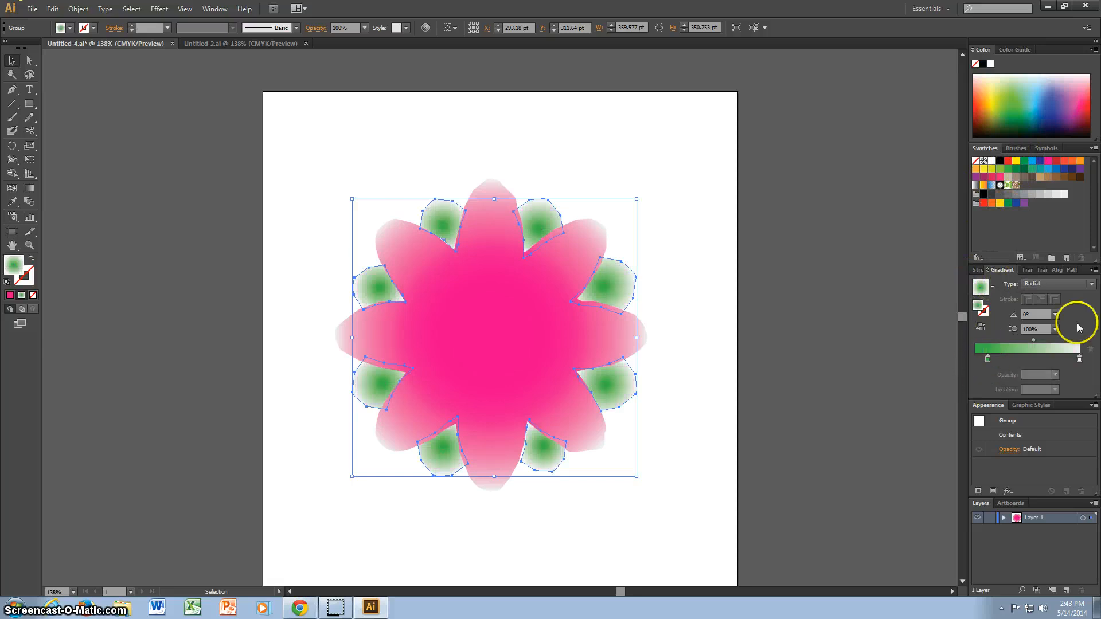
pyautogui.click(988, 359)
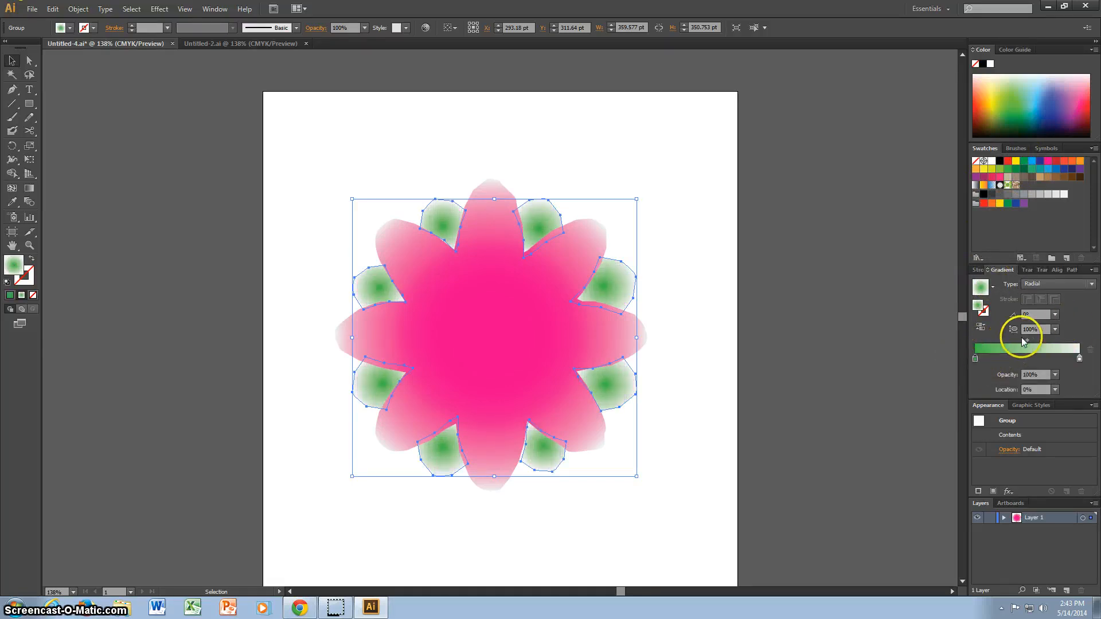
pyautogui.moveTo(1027, 340); pyautogui.dragTo(1065, 340)
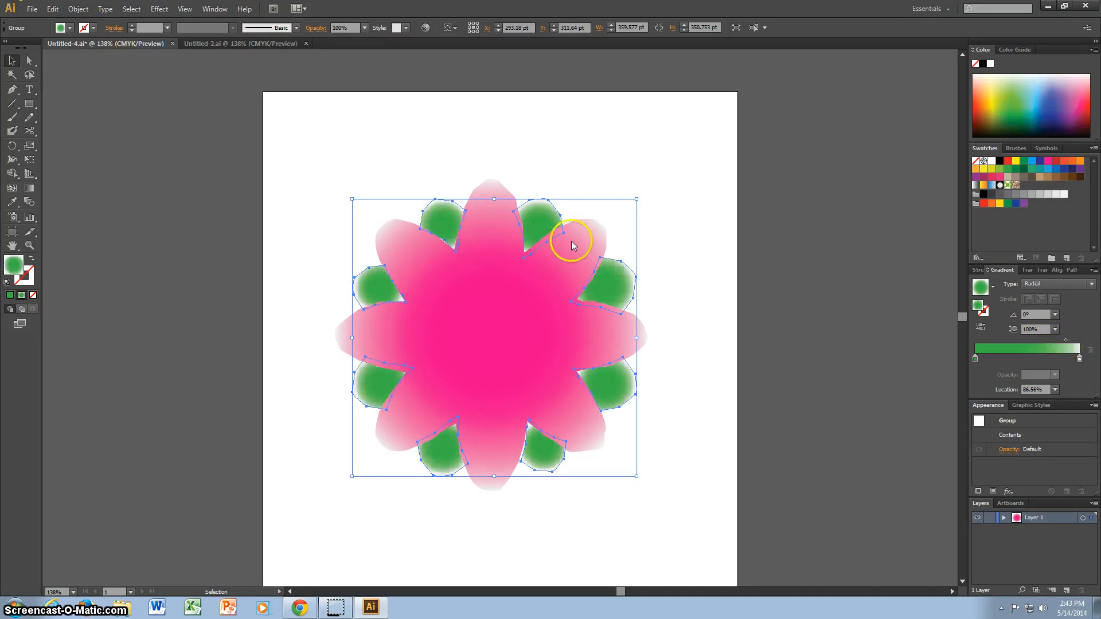
pyautogui.click(836, 203)
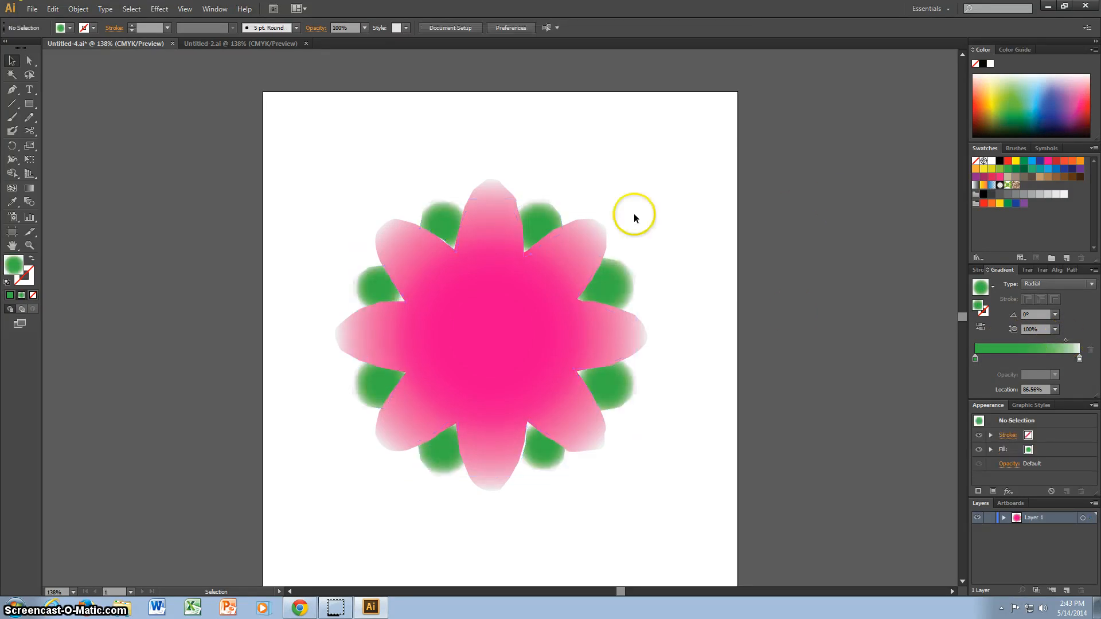
# In Untitled-2.ai, draw a white circle about 94 pt across over the flower's centre, and cut it.
pyautogui.click(226, 42)
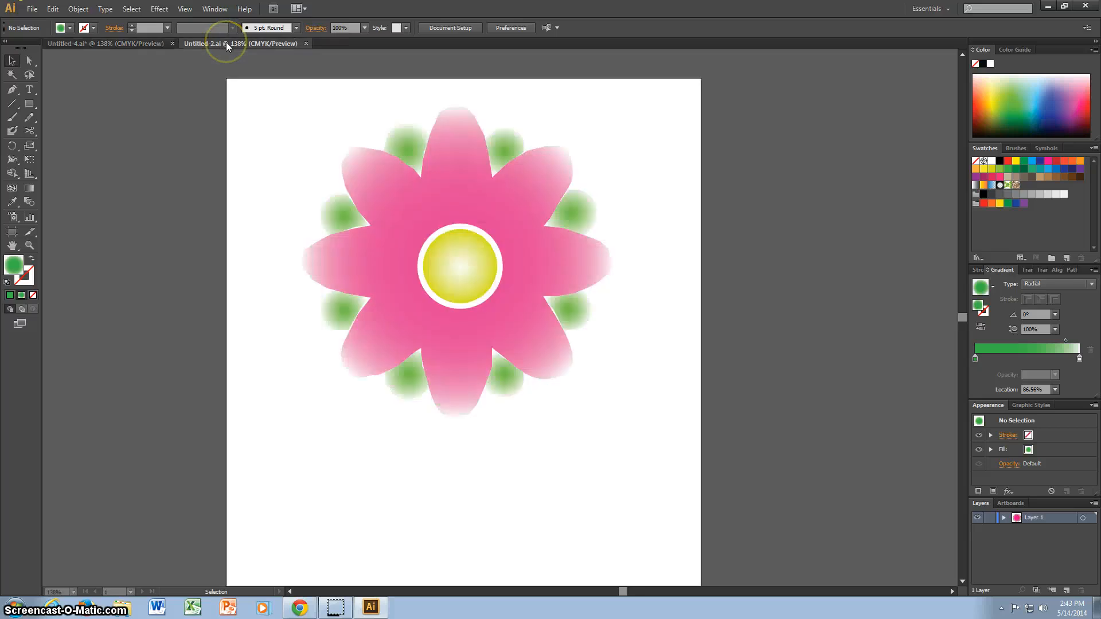
pyautogui.click(30, 103)
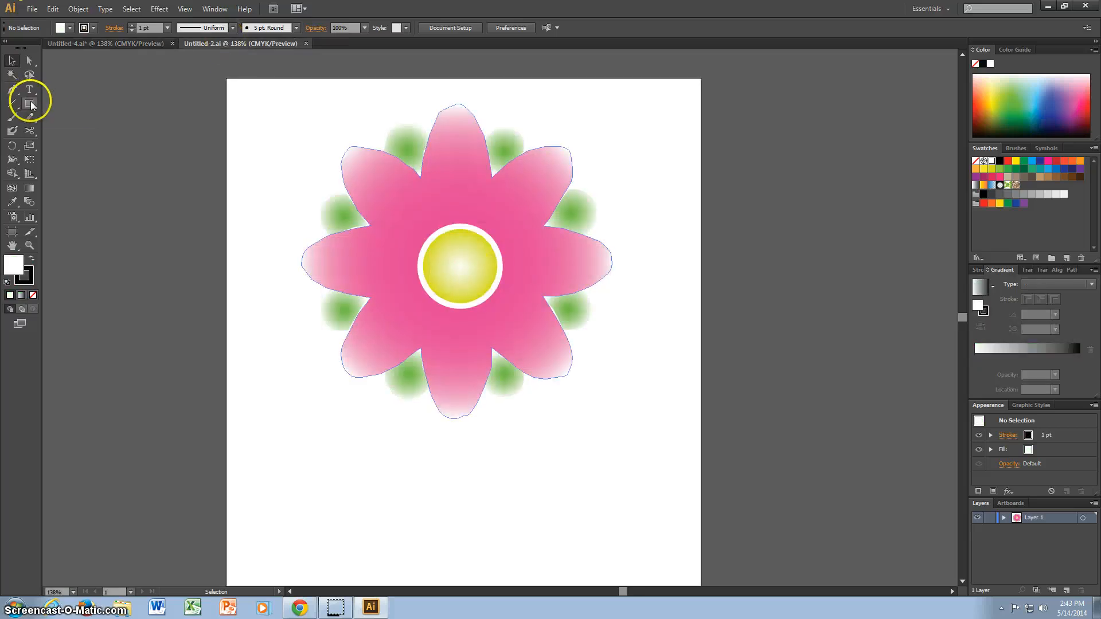
pyautogui.click(29, 102)
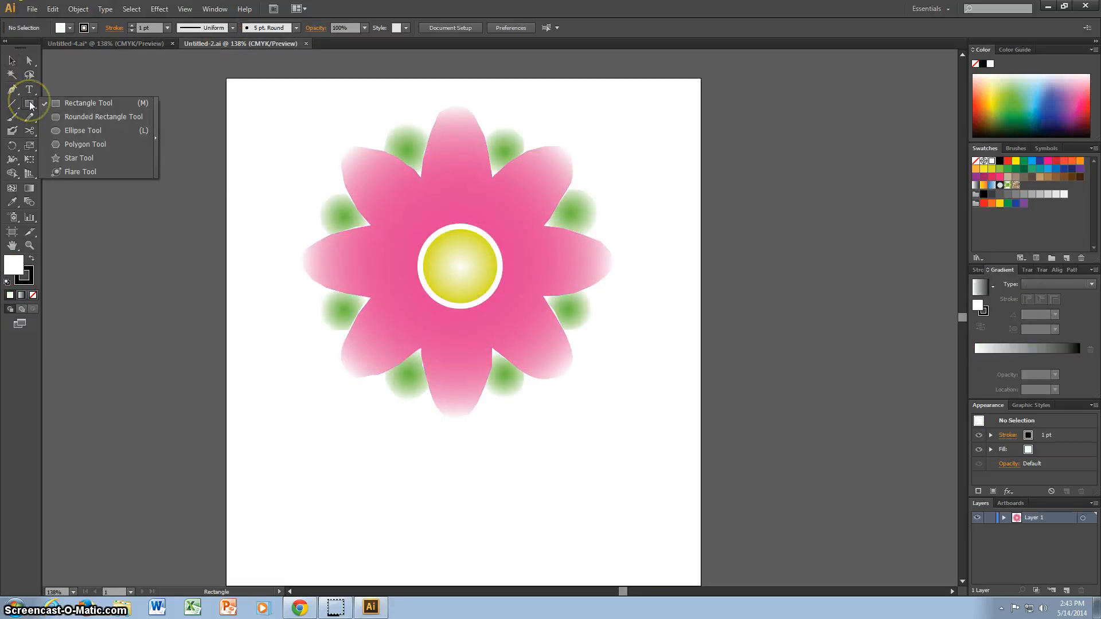
pyautogui.click(80, 128)
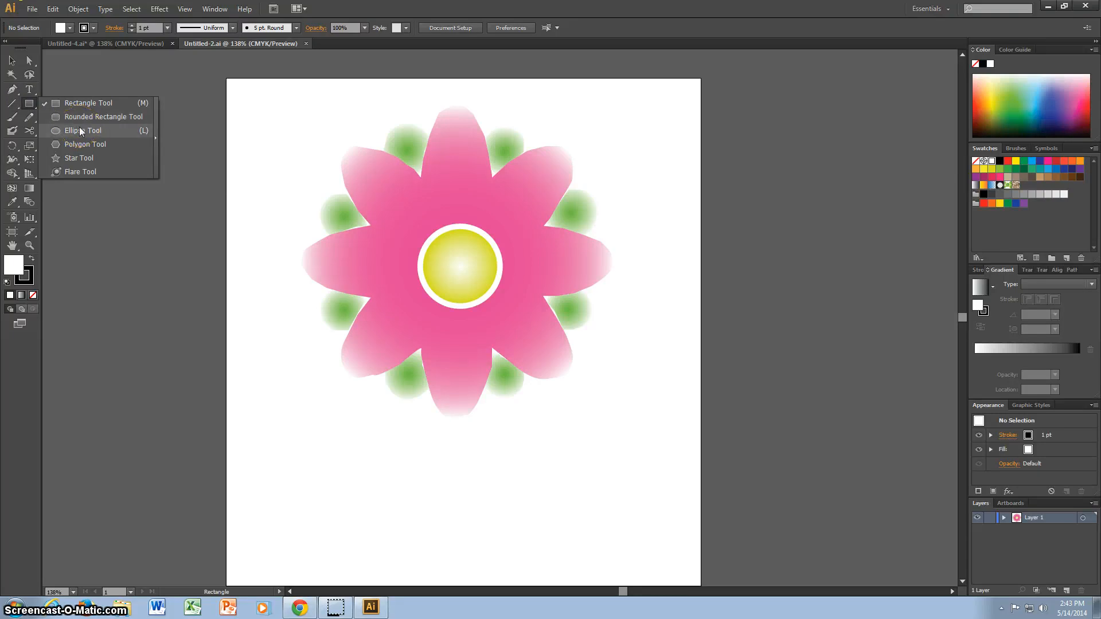
pyautogui.click(81, 131)
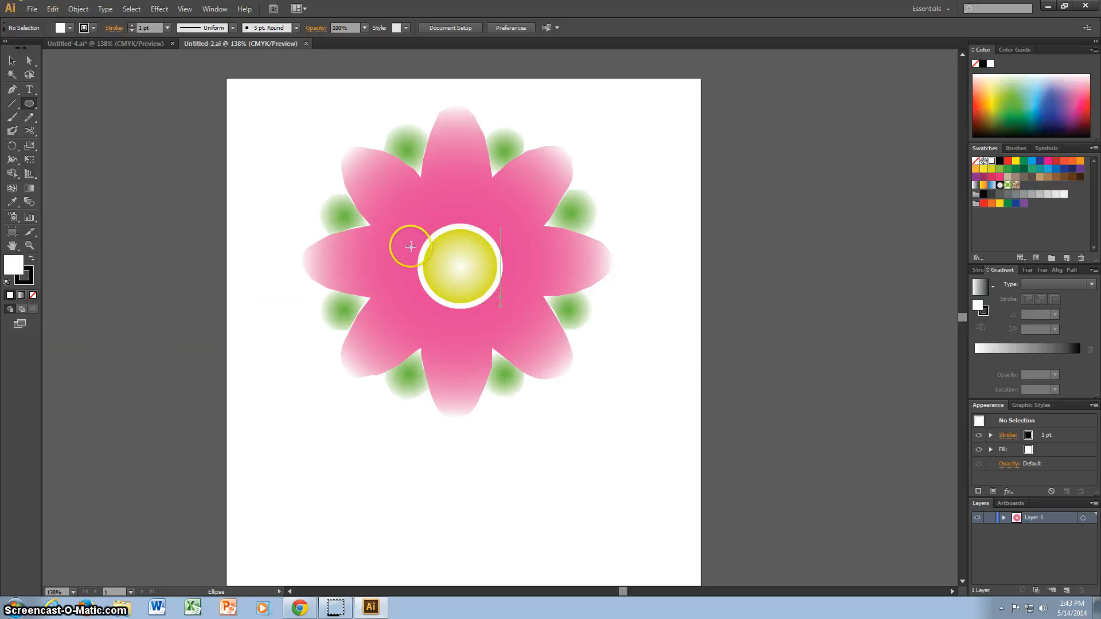
pyautogui.moveTo(433, 230); pyautogui.dragTo(504, 305)
pyautogui.click(12, 61)
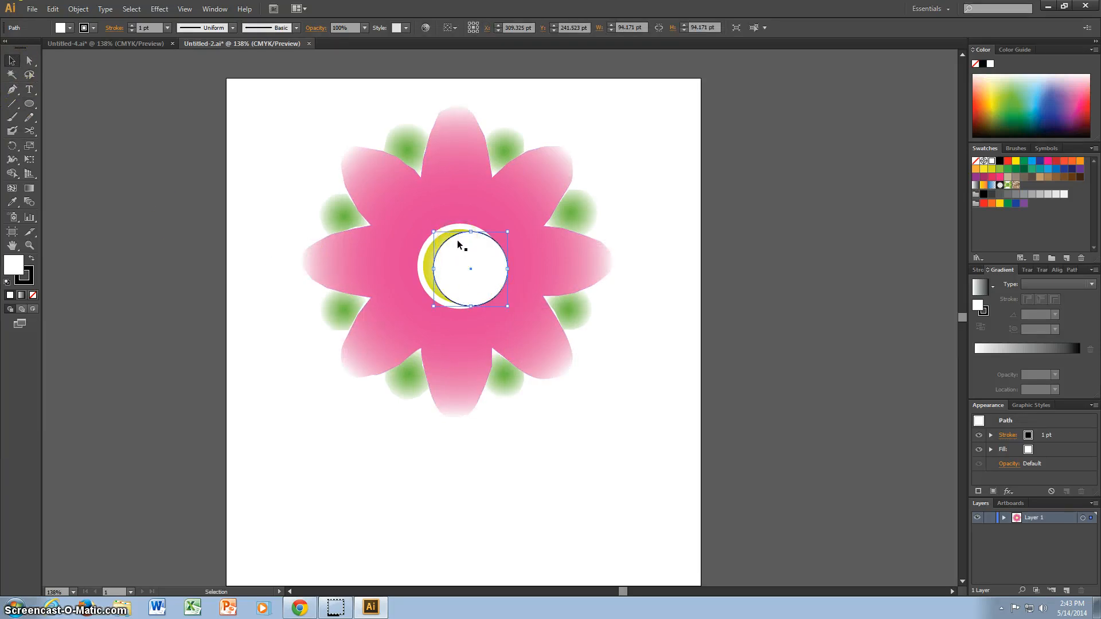
pyautogui.press('a')
pyautogui.press('Delete')
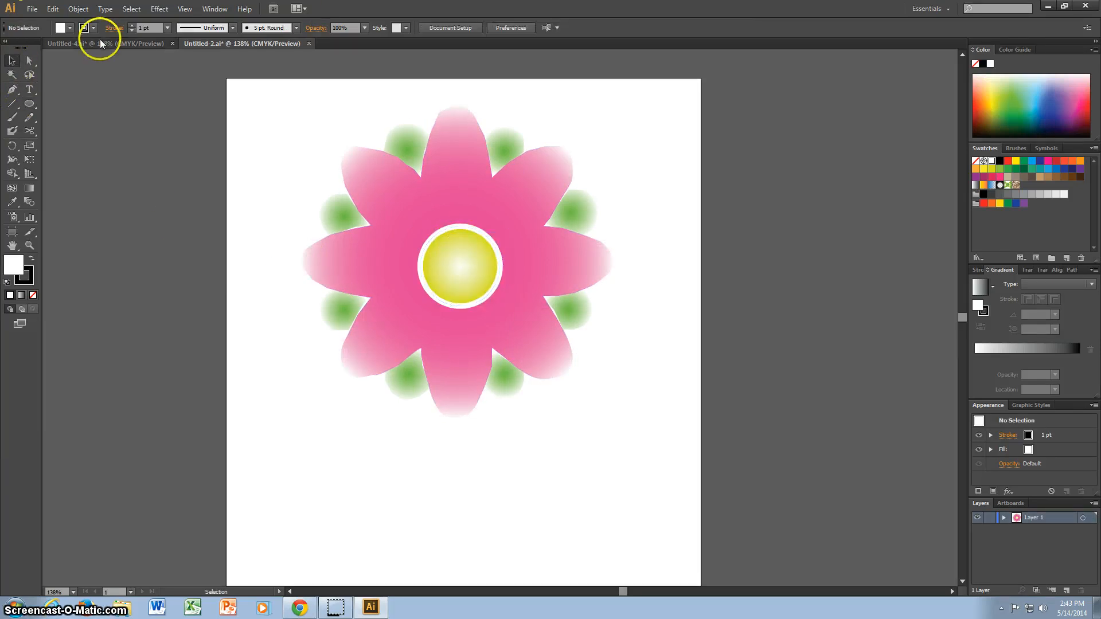
# Paste the circle into Untitled-4.ai and move it to the centre of the pink flower.
pyautogui.click(101, 42)
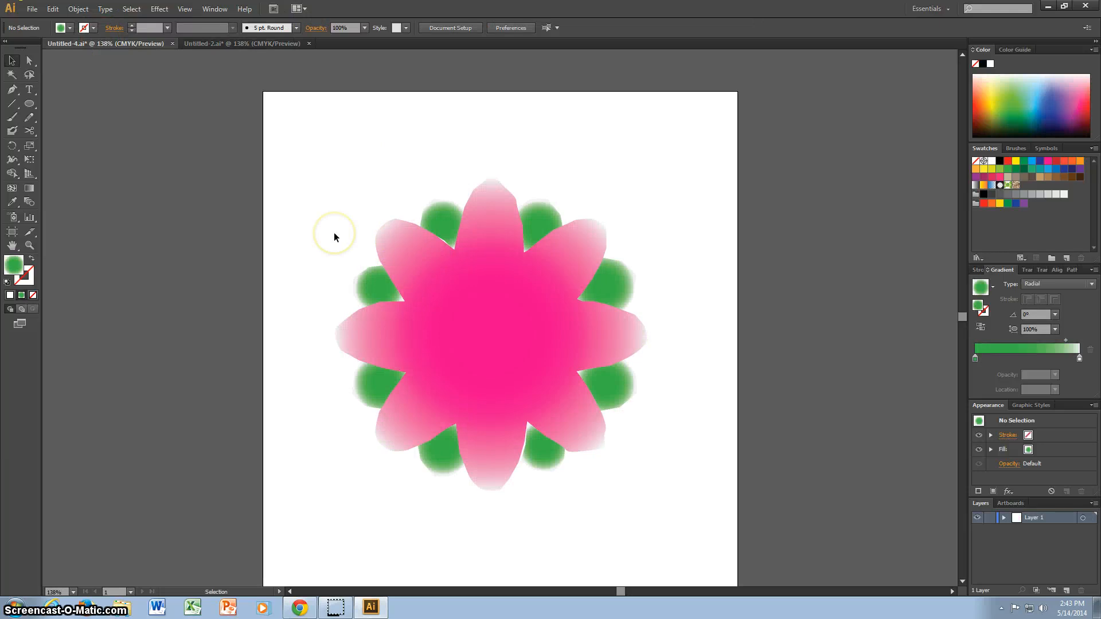
pyautogui.hotkey('ctrl', 'v')
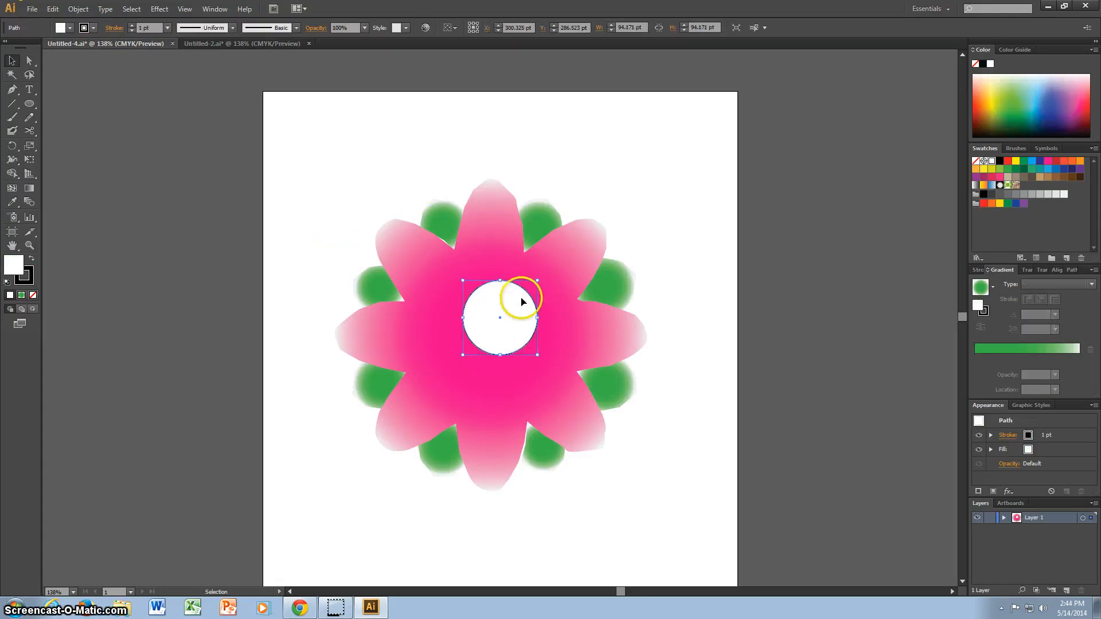
pyautogui.moveTo(521, 299); pyautogui.dragTo(517, 312)
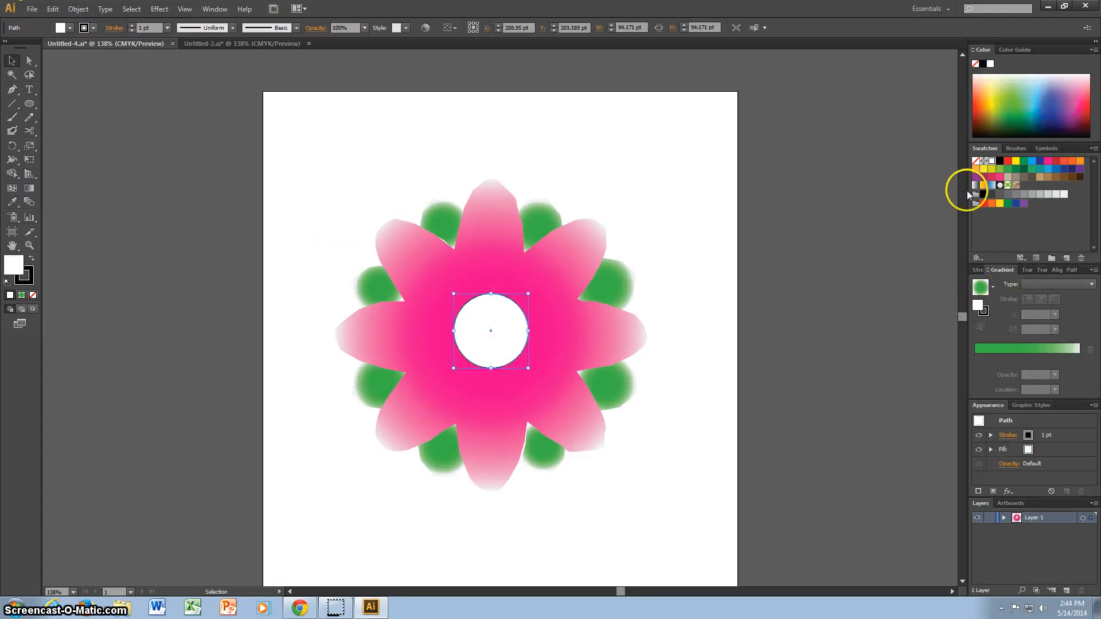
# Fill the centre circle with a radial gradient running from near-white in the middle to yellow at the edge.
pyautogui.moveTo(1016, 161); pyautogui.dragTo(972, 355)
pyautogui.moveTo(1040, 357); pyautogui.dragTo(1091, 356)
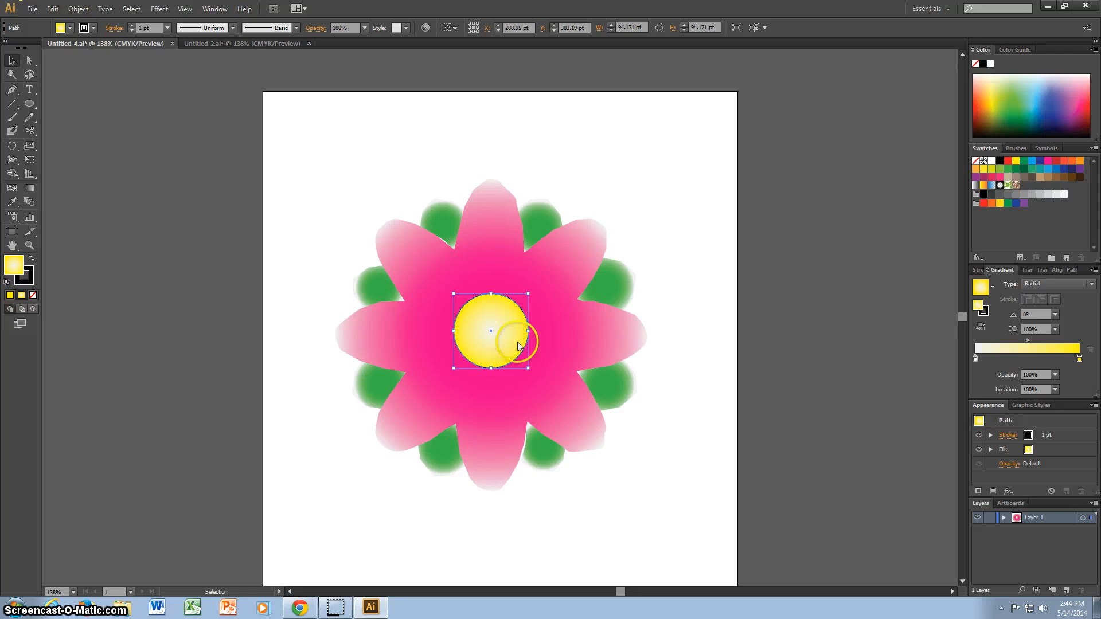
# Give the yellow centre circle a white stroke 14 pt wide, and deselect it.
pyautogui.click(62, 28)
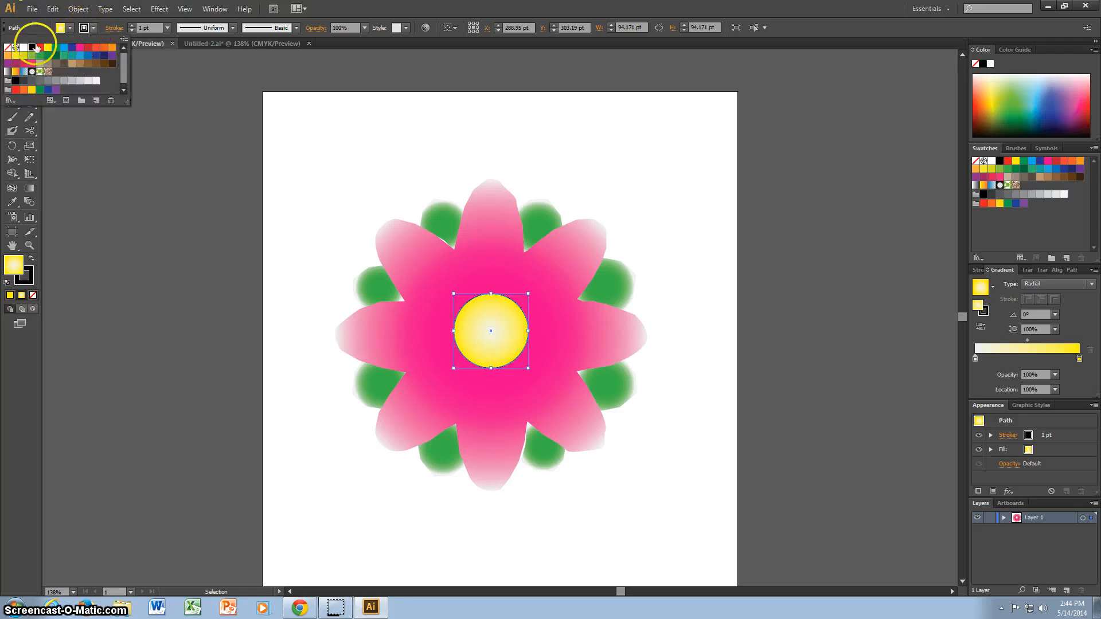
pyautogui.click(24, 47)
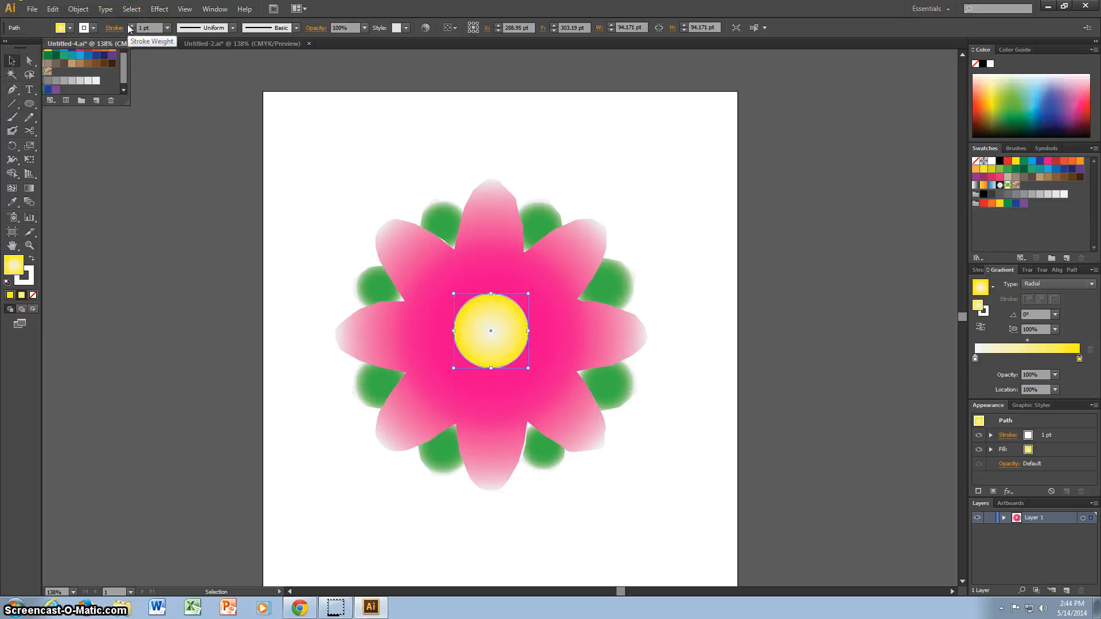
pyautogui.click(132, 25)
pyautogui.click(132, 26)
pyautogui.click(132, 25)
pyautogui.click(132, 25)
pyautogui.click(133, 25)
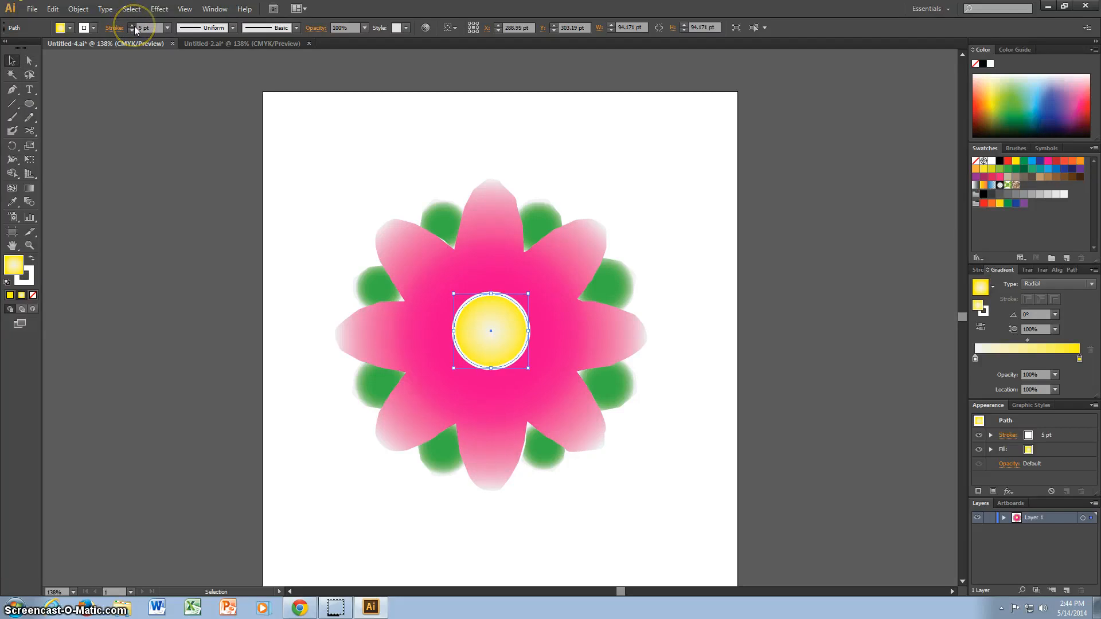
pyautogui.click(132, 26)
pyautogui.click(134, 27)
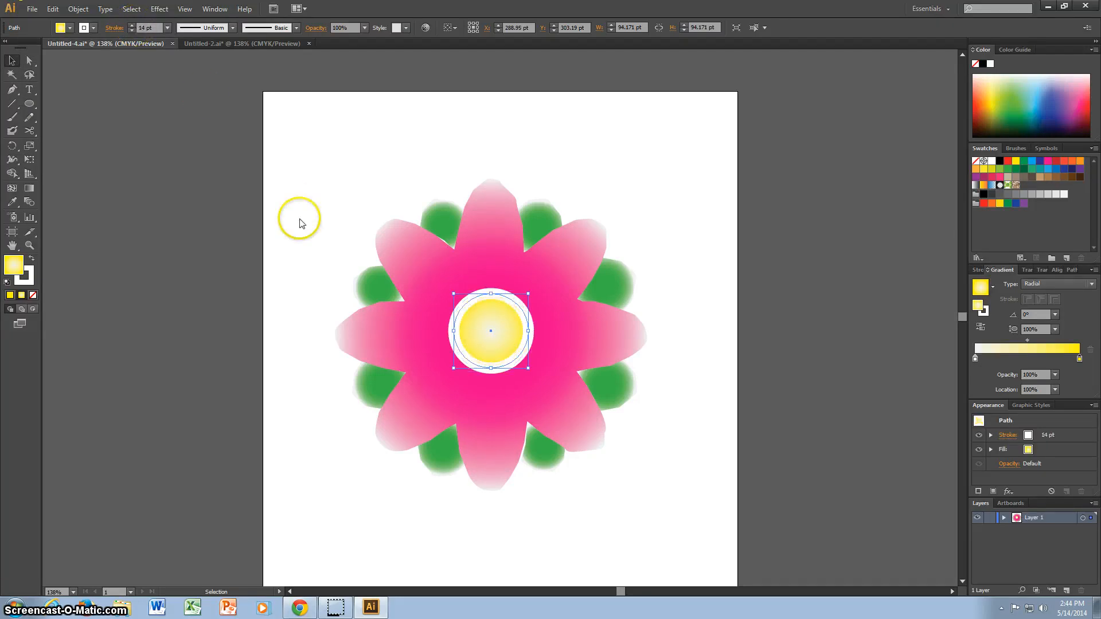
pyautogui.click(280, 214)
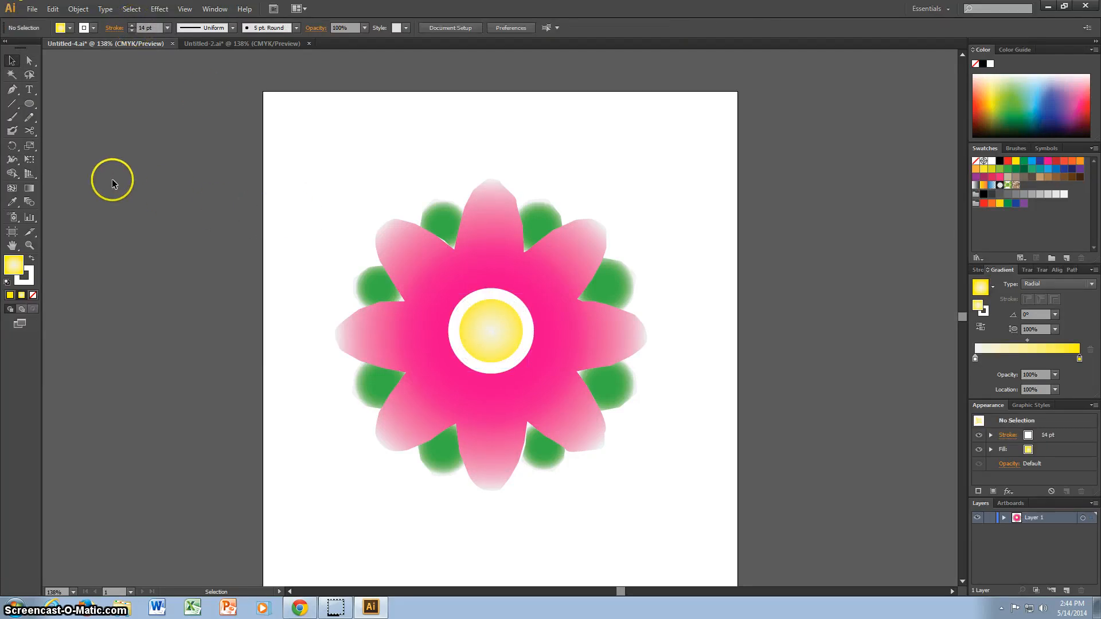